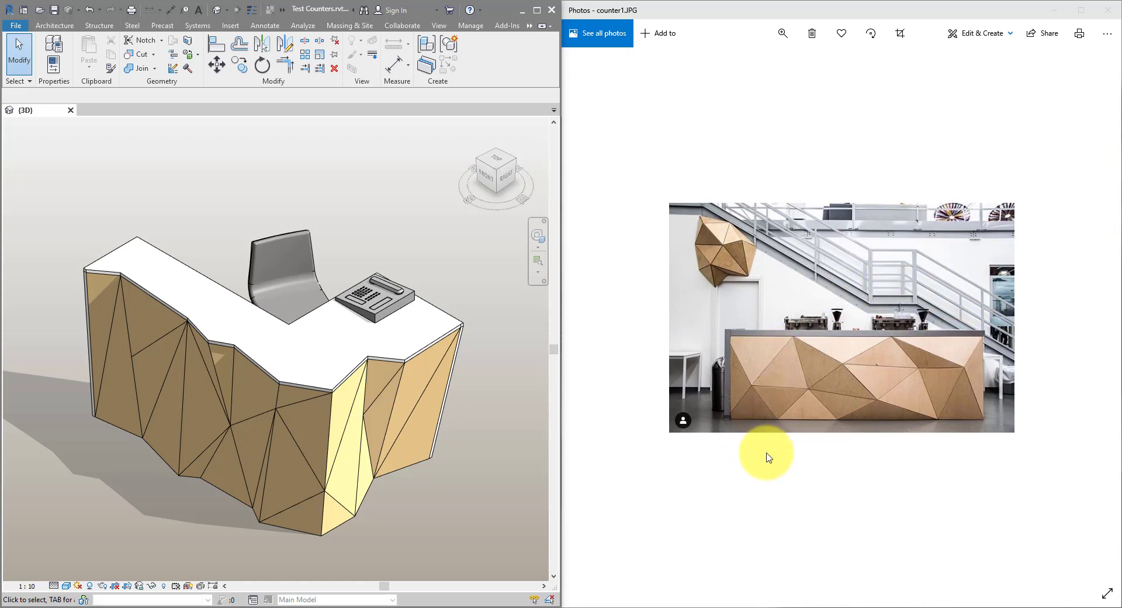
- Orbit the faceted counter's 3D view to face its front, beside the reference photo
left_click(506, 282)
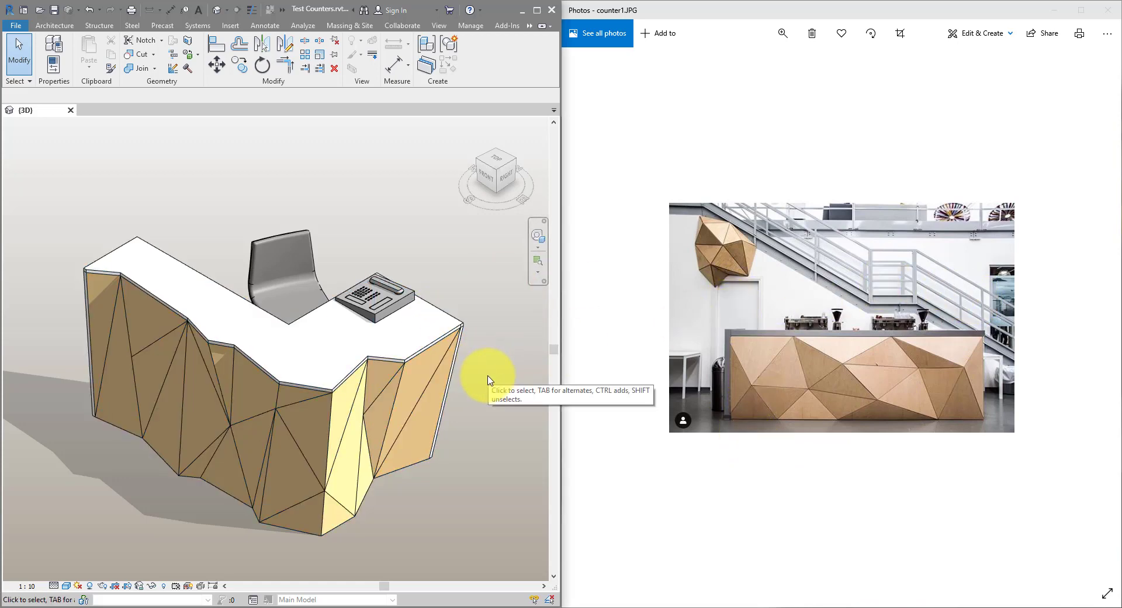
middle_click_drag(488, 382, 486, 442, "shift")
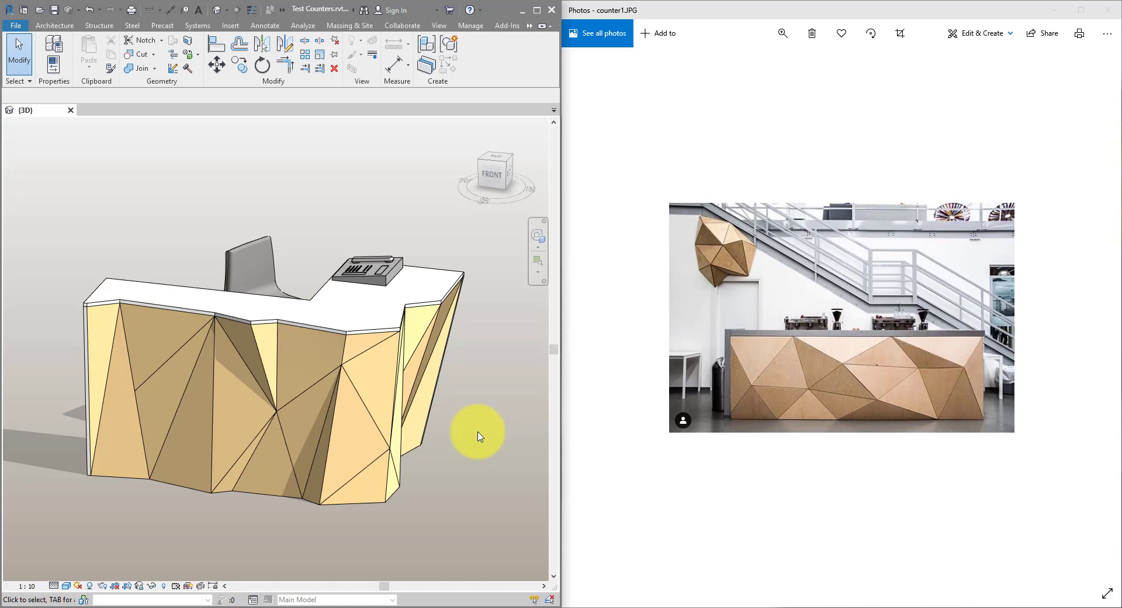
- Edit the counter's family and drag a corner reference point along X
left_click(421, 337)
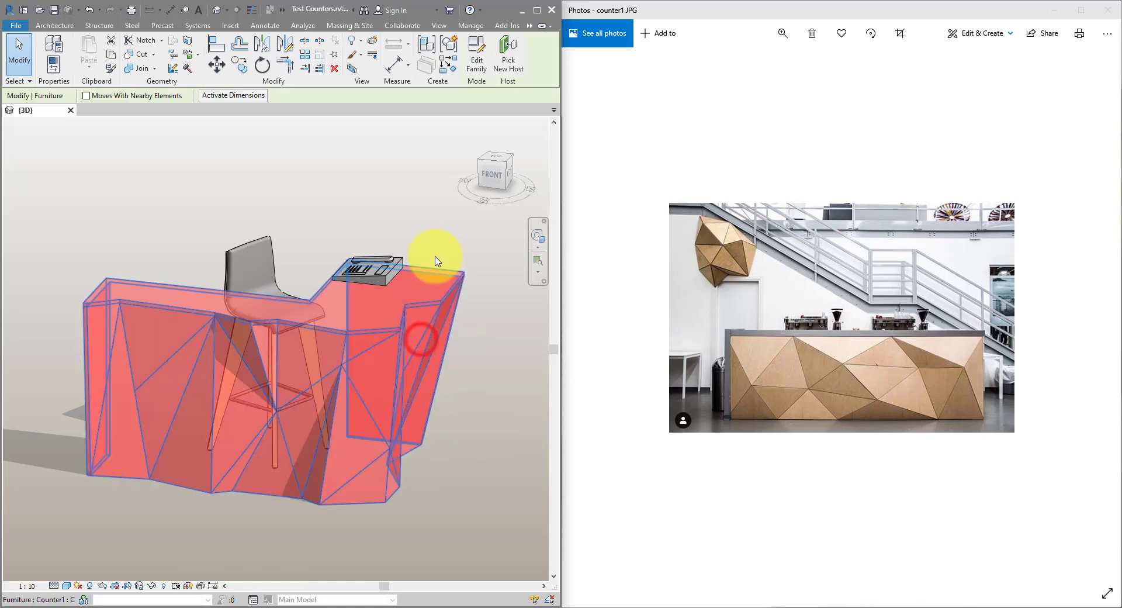
left_click(477, 65)
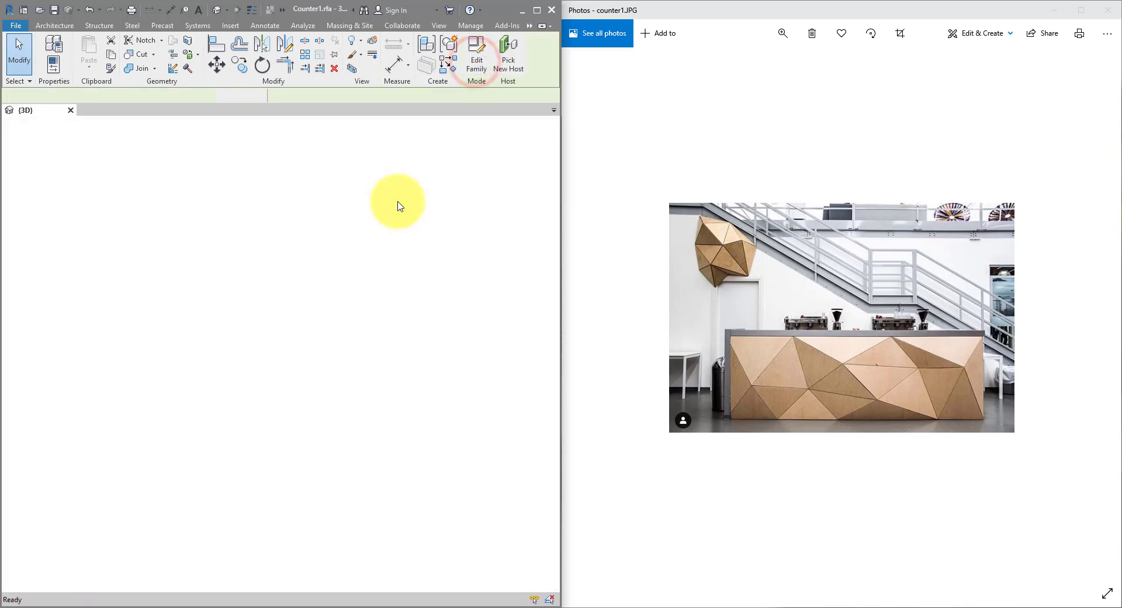
scroll(377, 321, "up", 10)
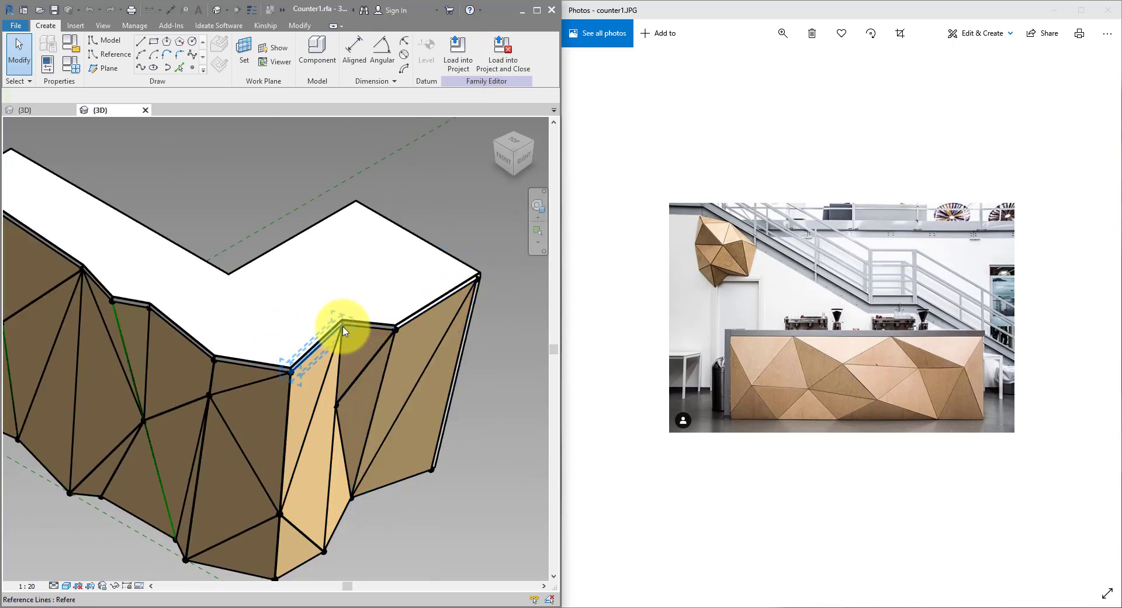
left_click(342, 327)
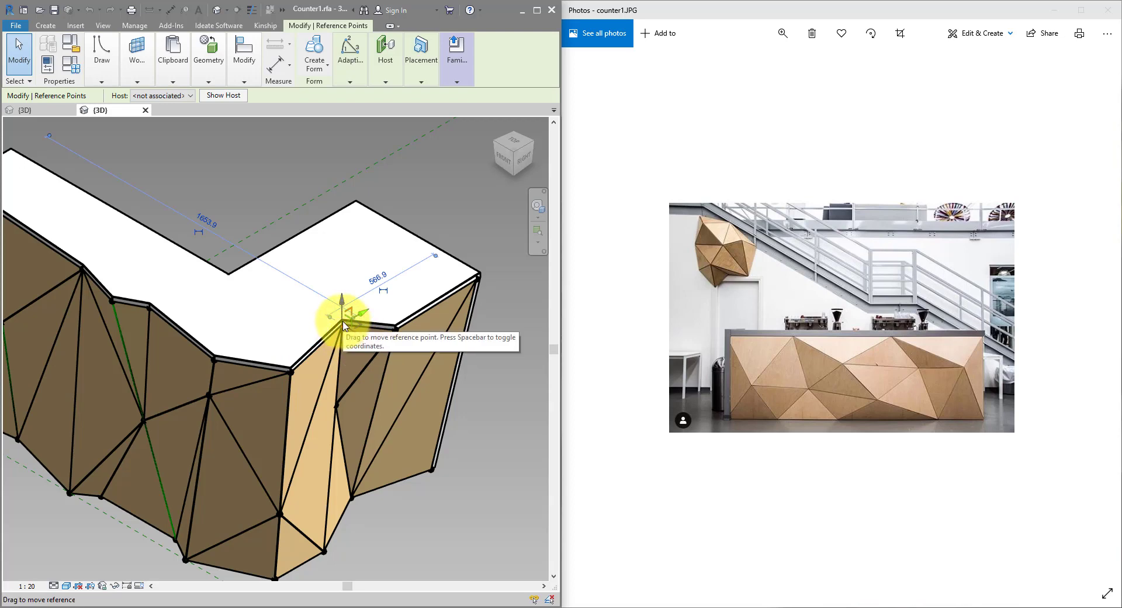
left_click_drag(363, 338, 381, 357)
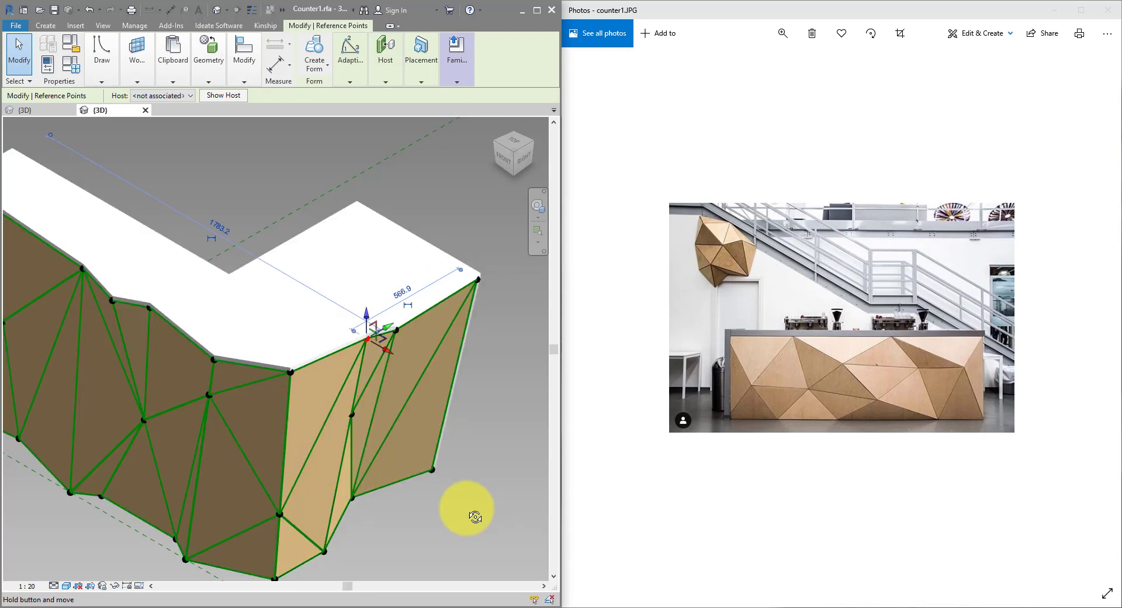
middle_click_drag(461, 514, 476, 481, "shift")
left_click(476, 480)
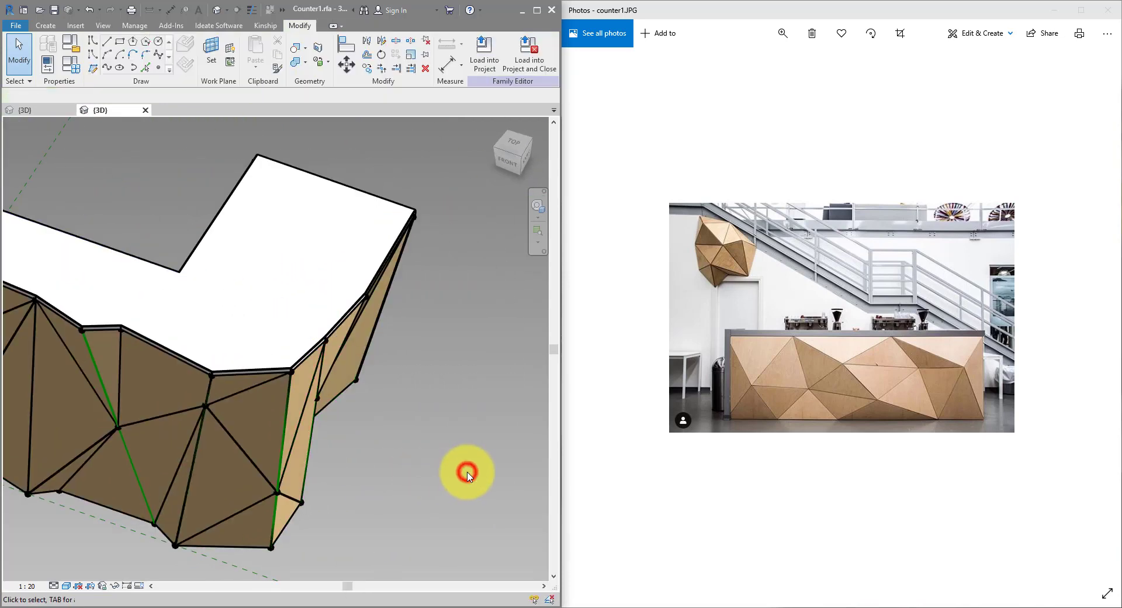
- Back in the Test Counters project, switch the 3D view to perspective
key("ctrl+Tab")
right_click(481, 186)
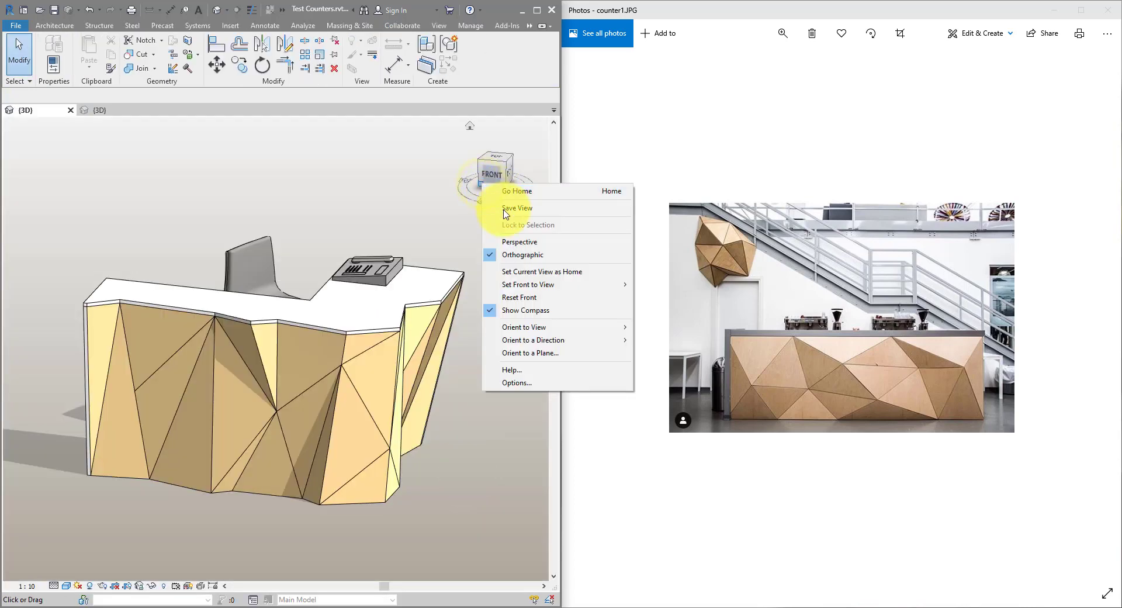
left_click(513, 241)
middle_click_drag(476, 325, 456, 272, "shift")
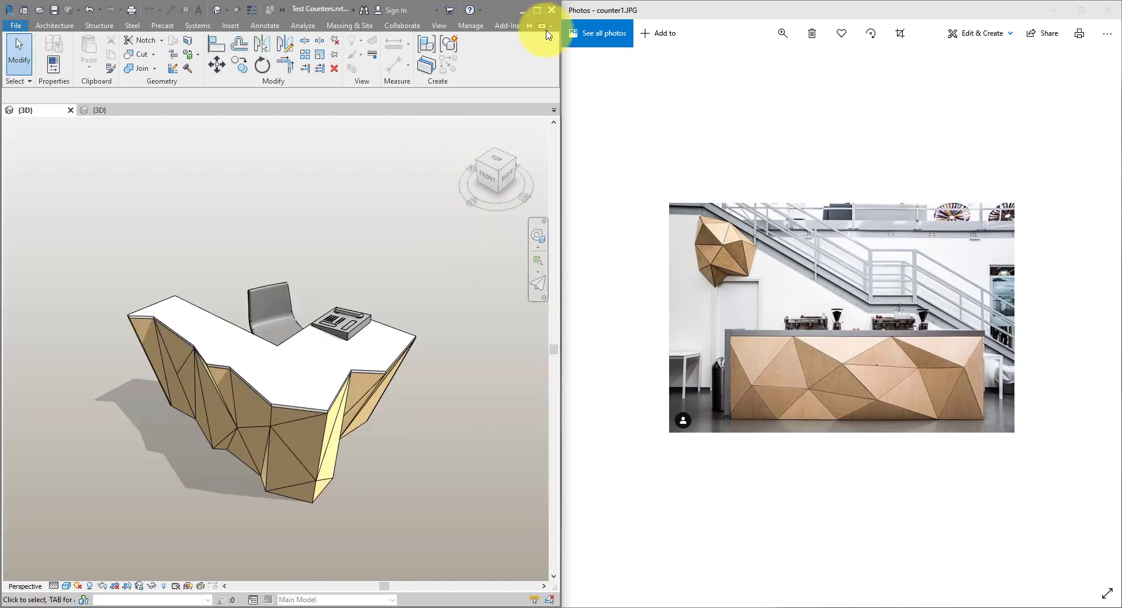
- Maximize Revit and close the Test Counters project and counter family without saving
left_click(539, 12)
key("alt+F4")
left_click(585, 317)
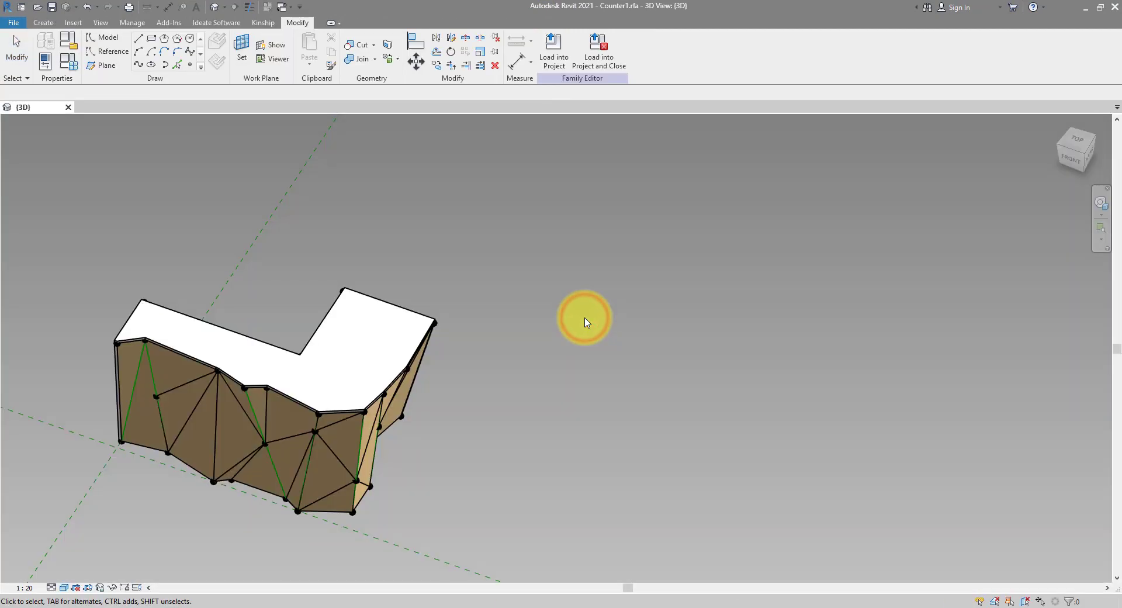
left_click(586, 317)
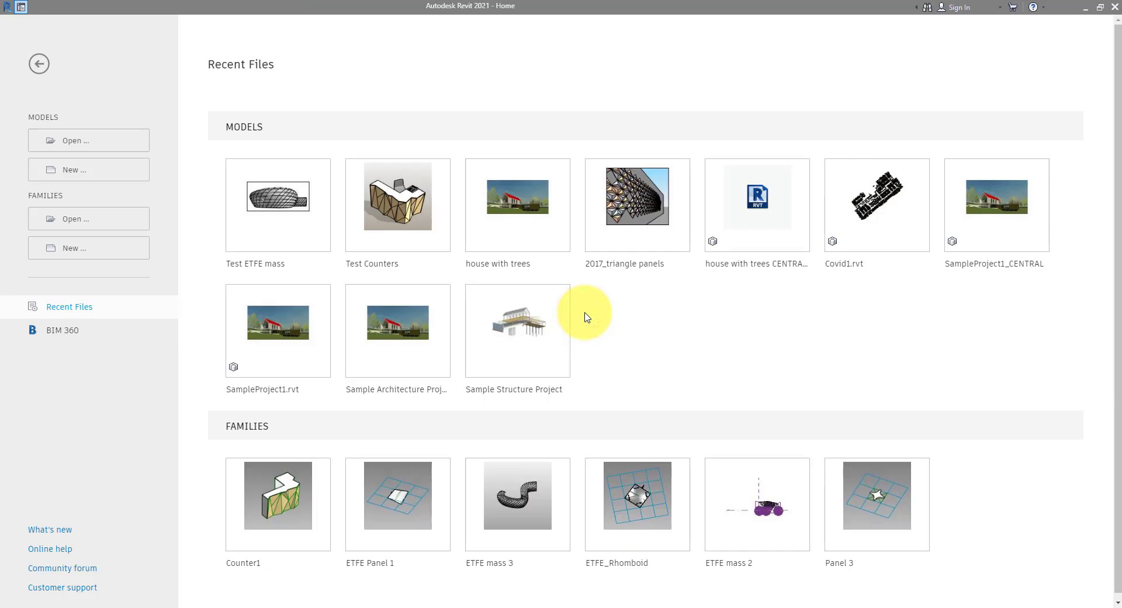
- Create a new family from the Metric Generic Model Adaptive.rft template
left_click(122, 246)
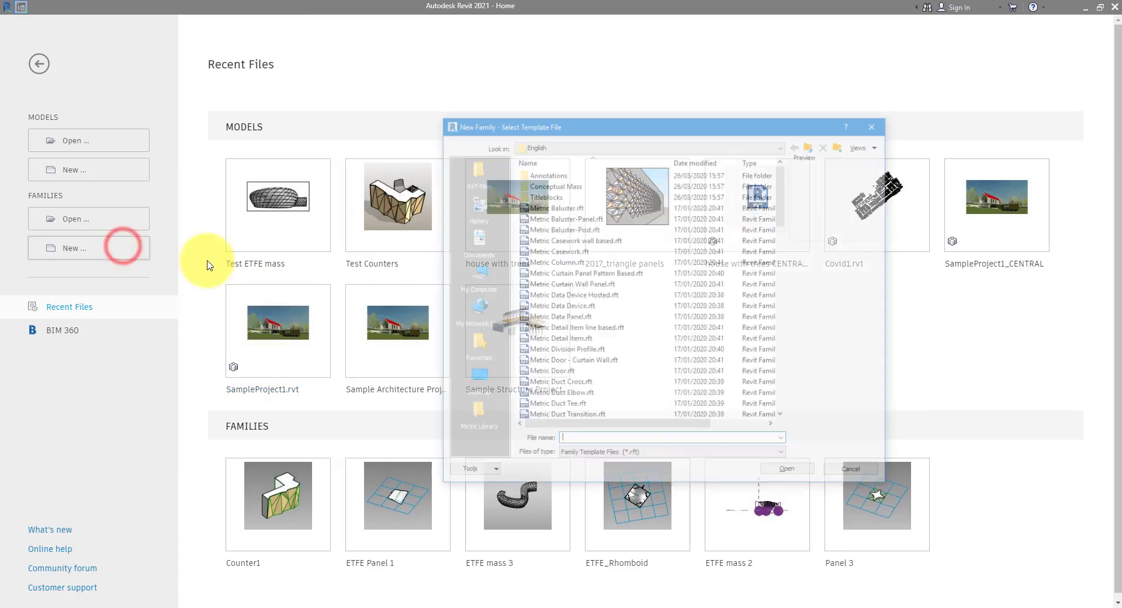
scroll(585, 281, "down", 10)
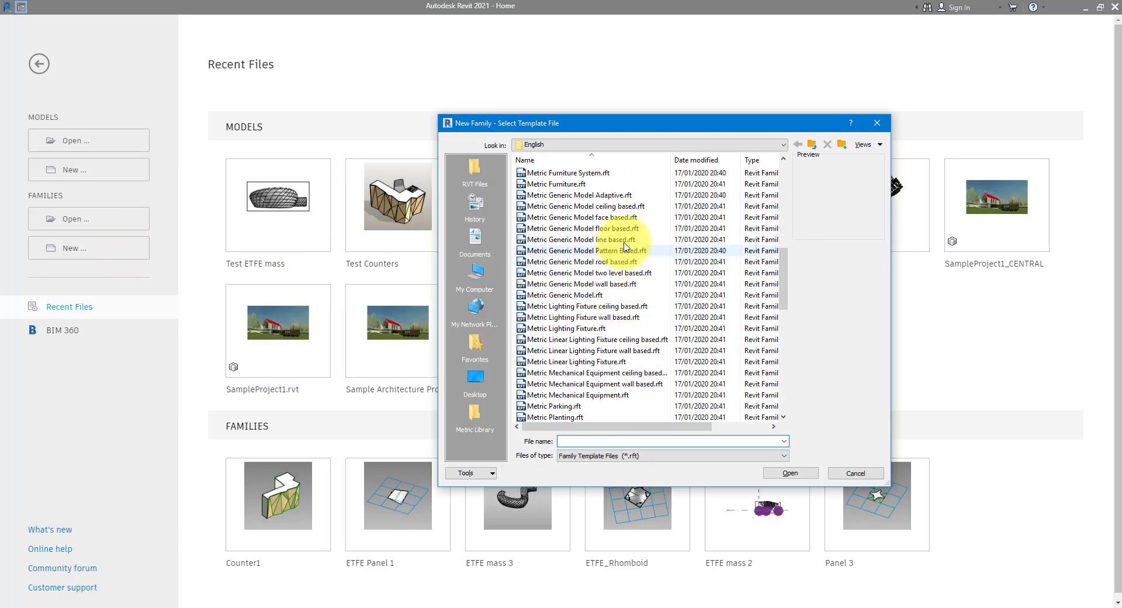
left_click(608, 195)
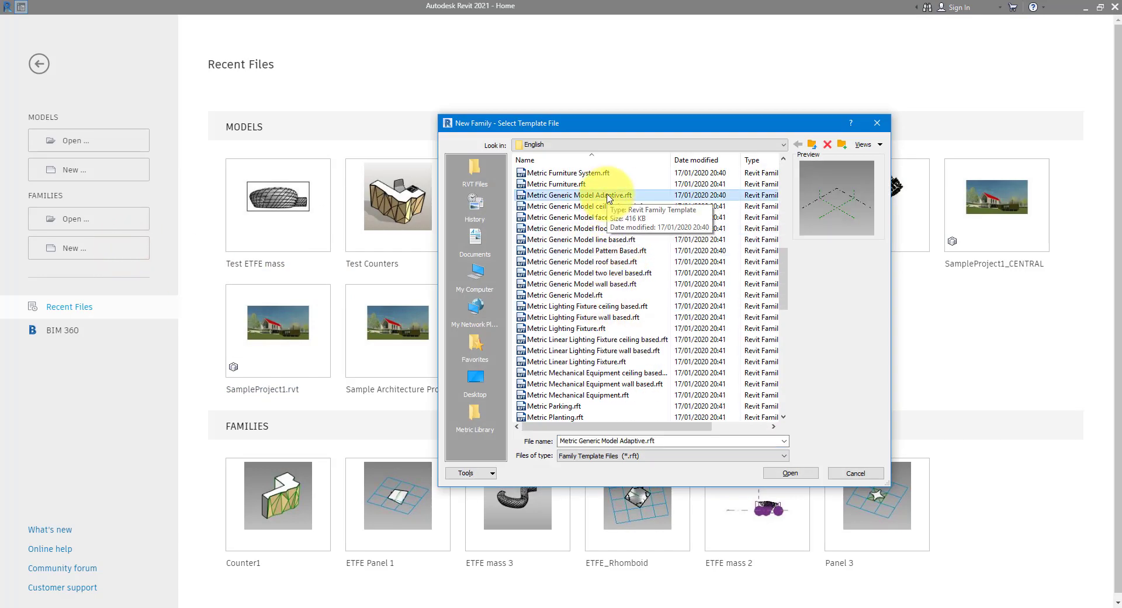
left_click(791, 473)
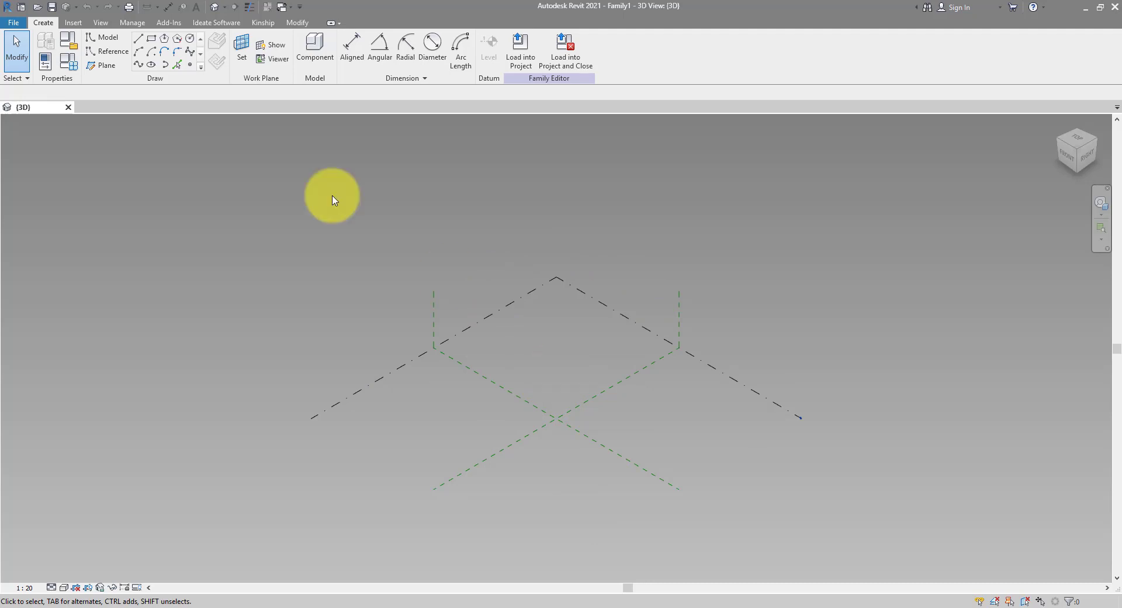
- Choose Furniture in Family Category and Parameters and confirm it
left_click(70, 42)
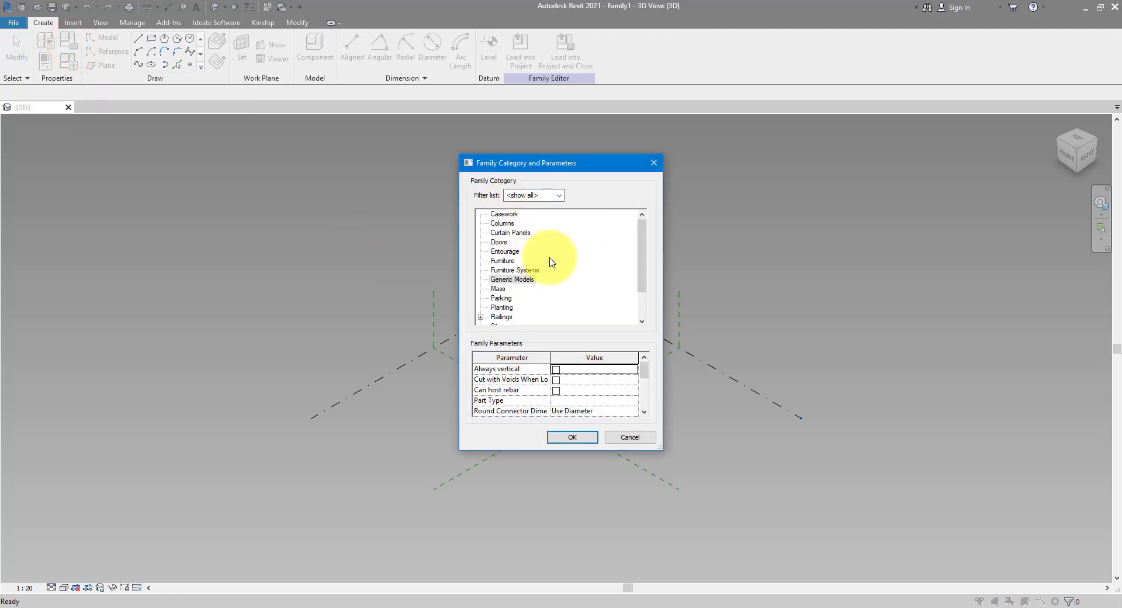
left_click(503, 261)
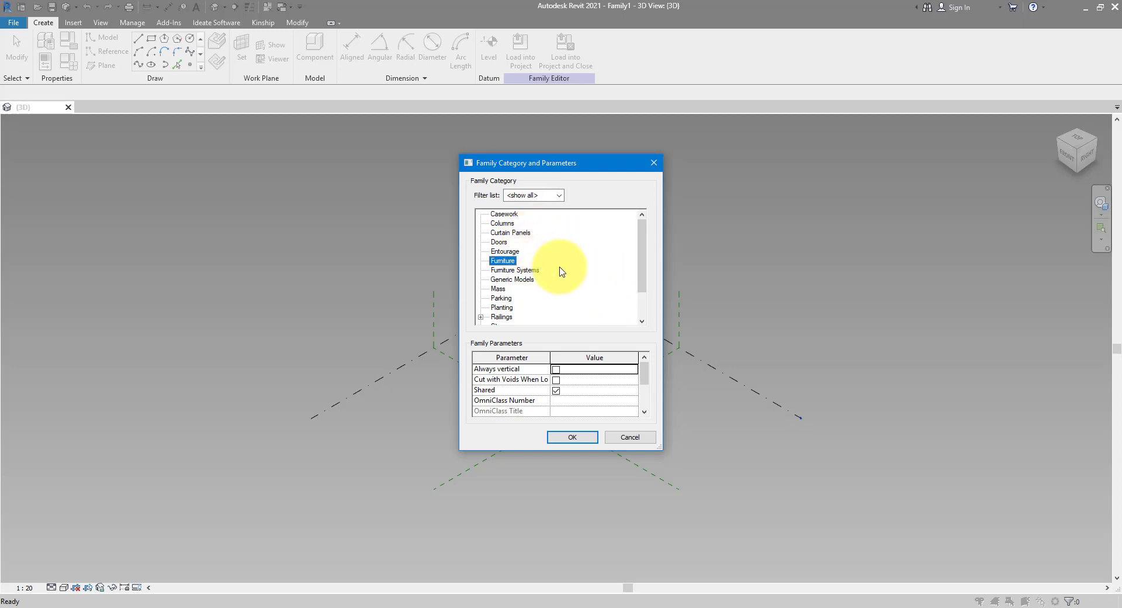
left_click(573, 439)
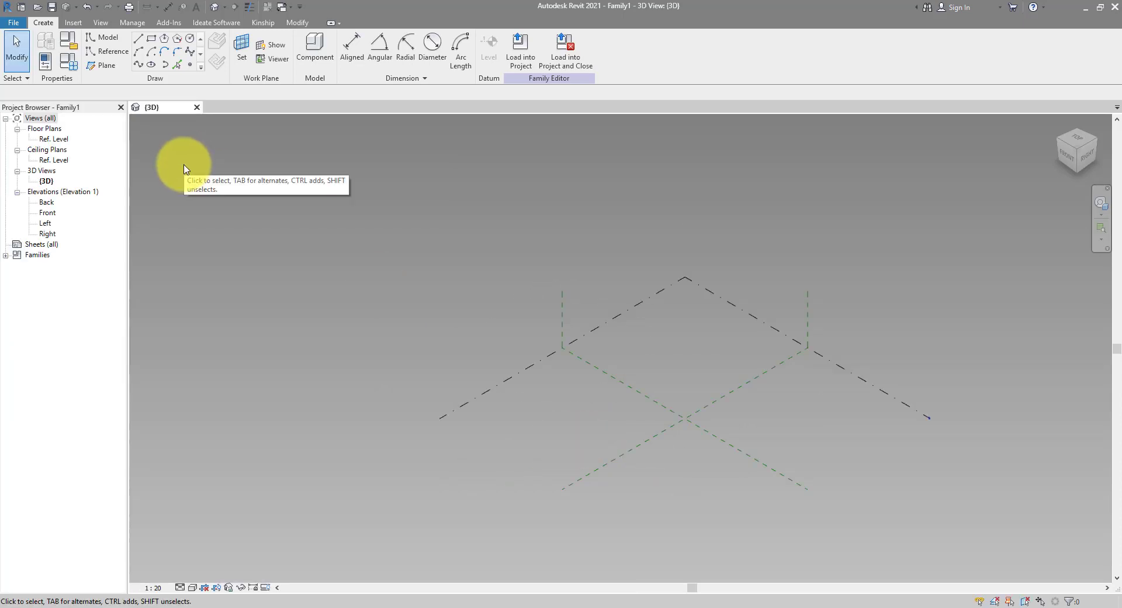
- On the Ref. Level plan, draw a rectangle of model lines
double_click(58, 139)
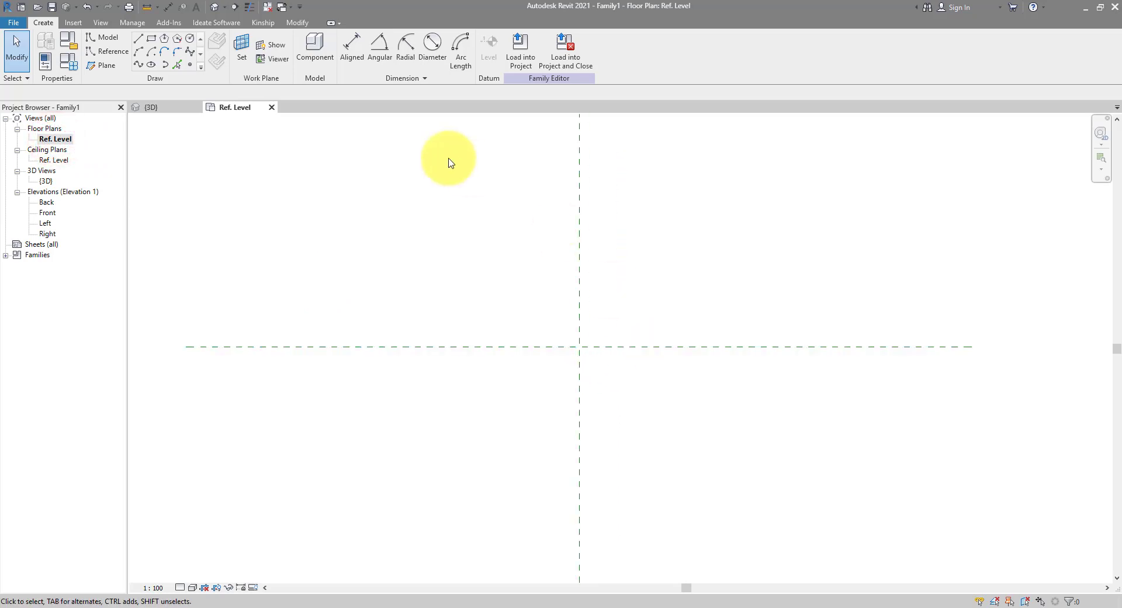
left_click(152, 39)
left_click(593, 360)
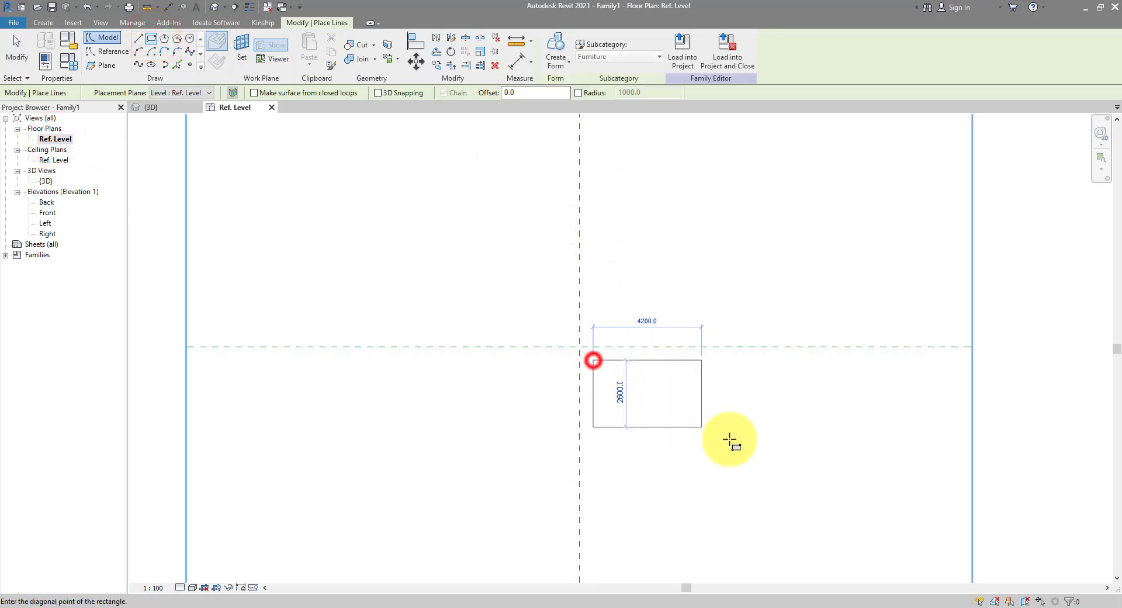
left_click(766, 452)
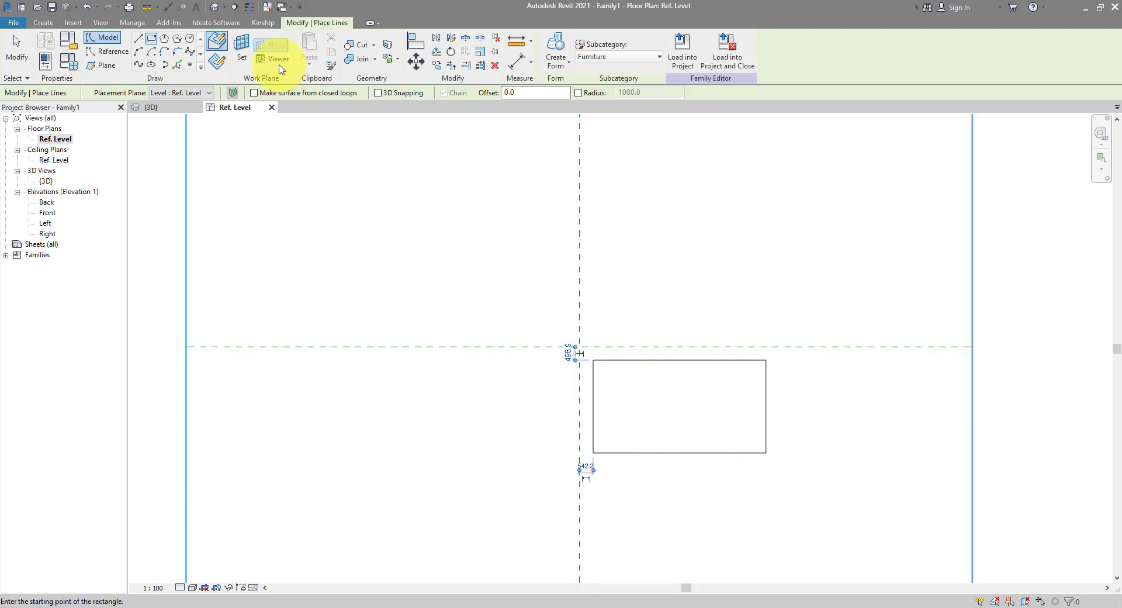
- In the 3D view, set the rectangle's edge lengths to 3600 and 3000
left_click(214, 7)
scroll(664, 434, "up", 5)
key("Escape")
key("Escape")
left_click(863, 507)
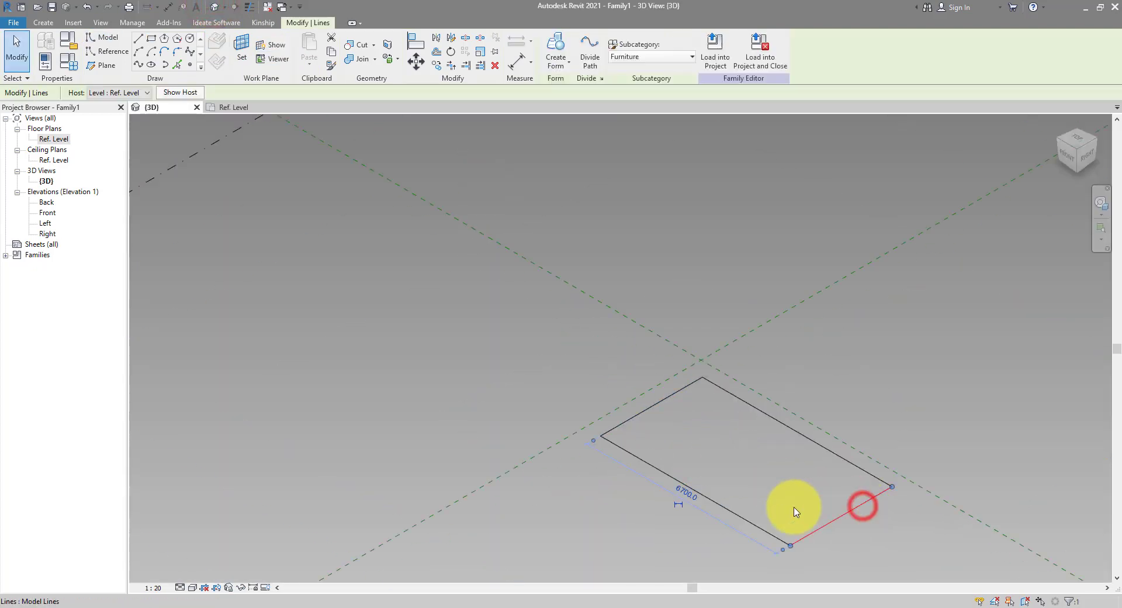
left_click(692, 498)
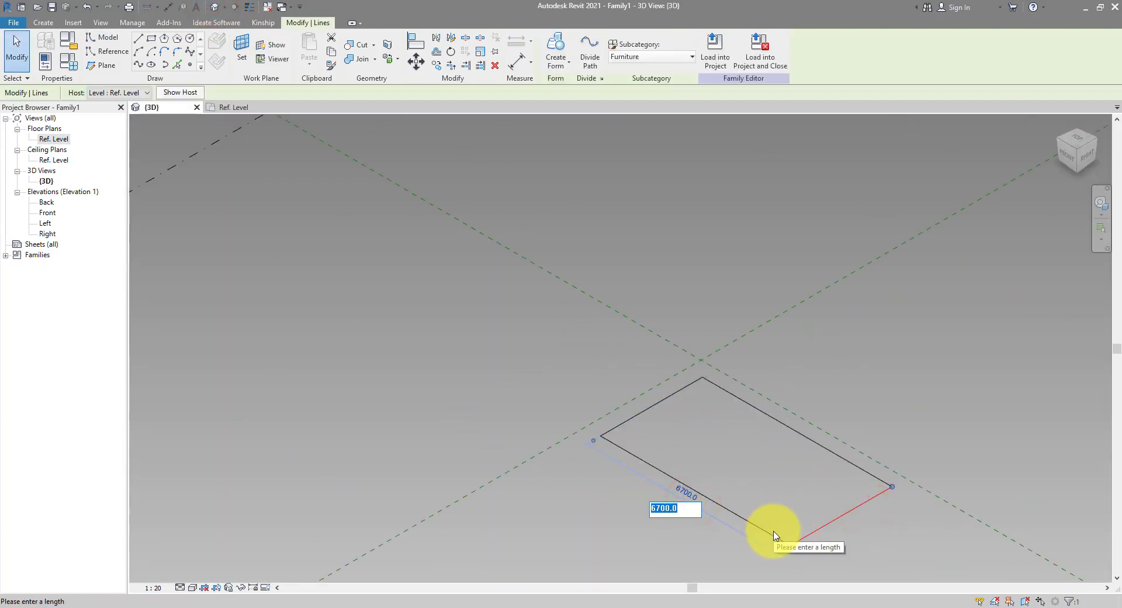
type("3600")
key("Return")
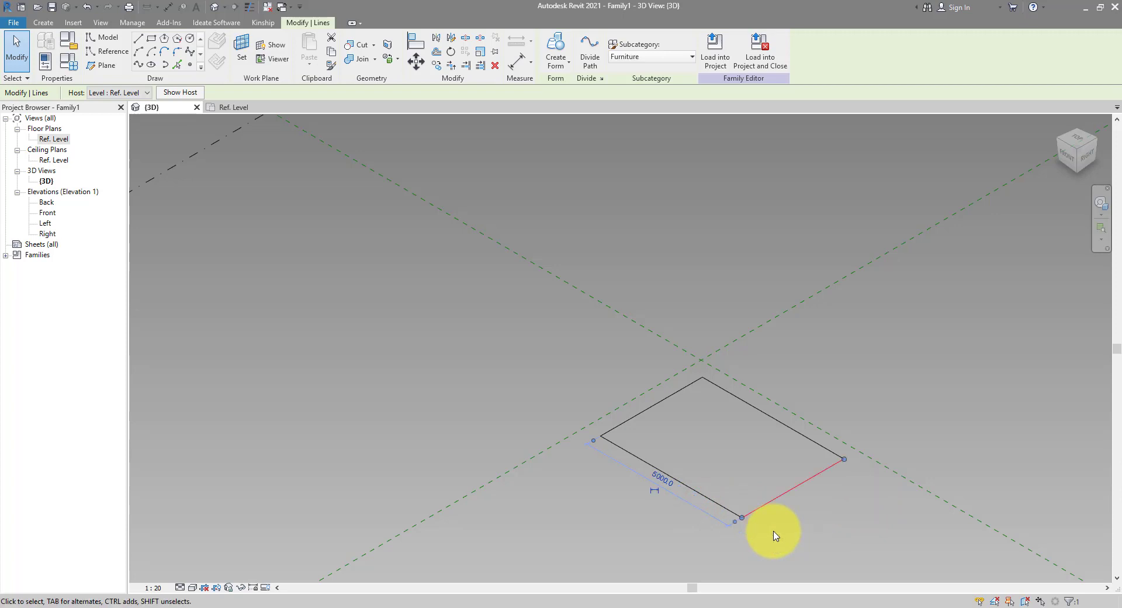
left_click(695, 493)
left_click(636, 390)
key("Return")
left_click(723, 439)
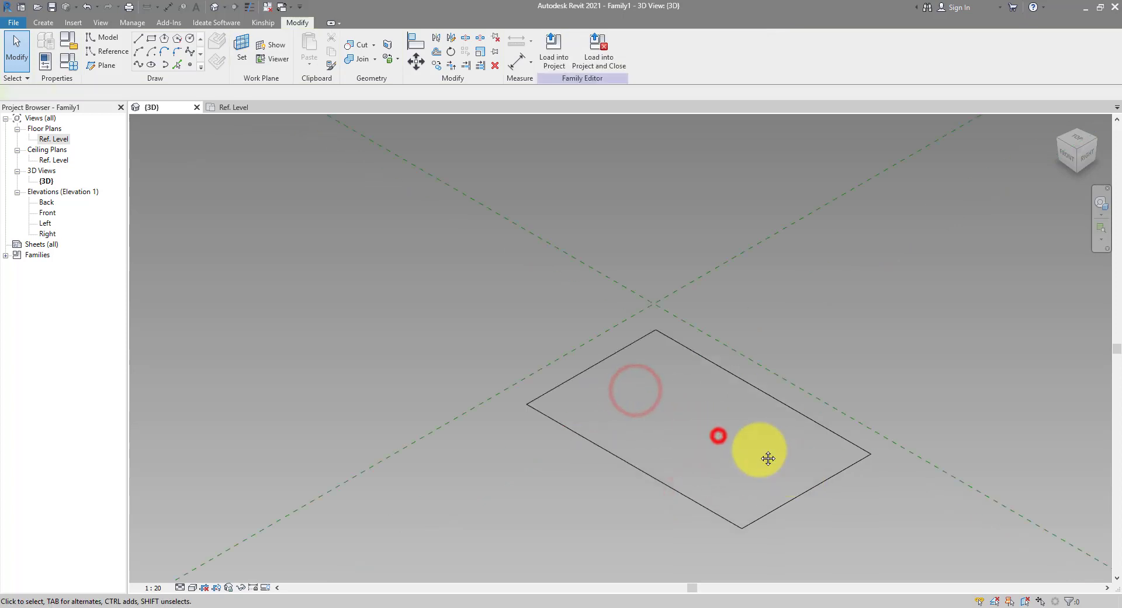
- Add inner lines offset 900 from the rectangle's edges
left_click(436, 50)
double_click(168, 91)
type("900.0")
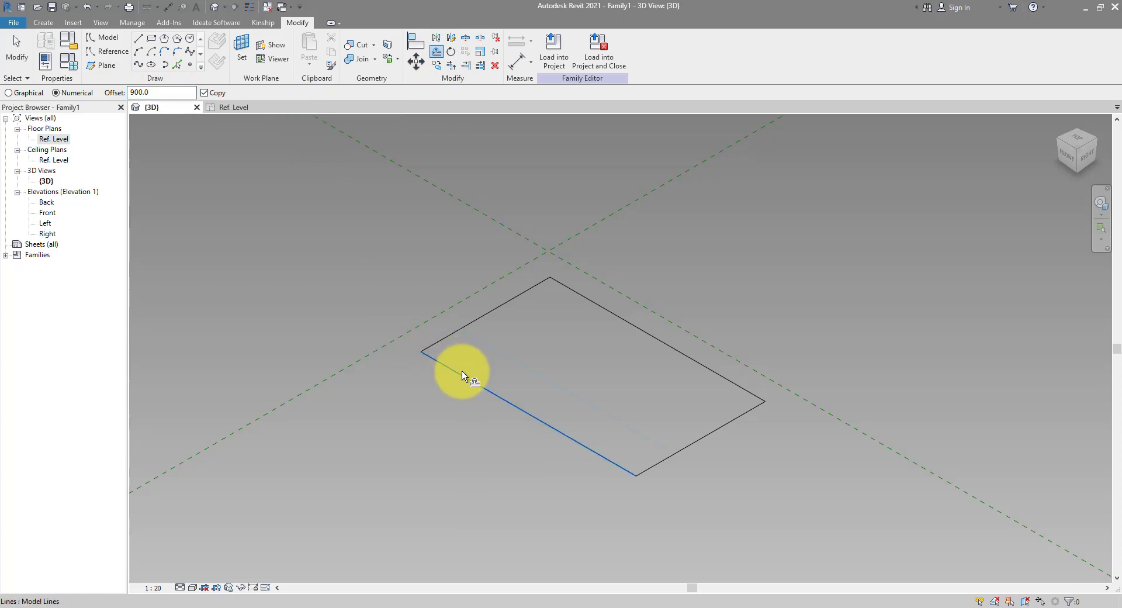
left_click(461, 372)
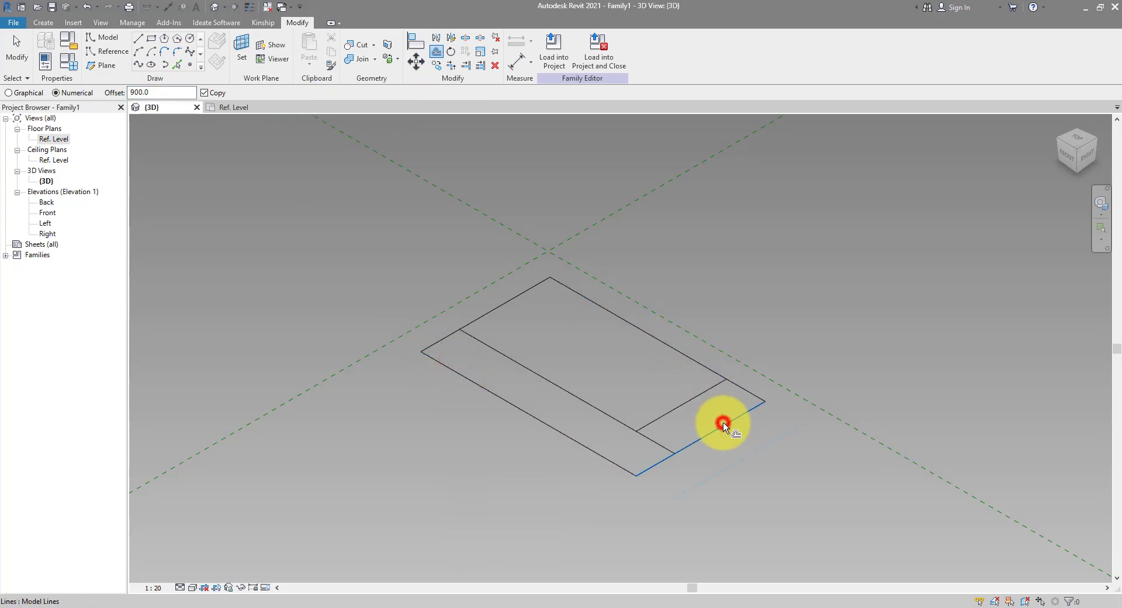
key("Escape")
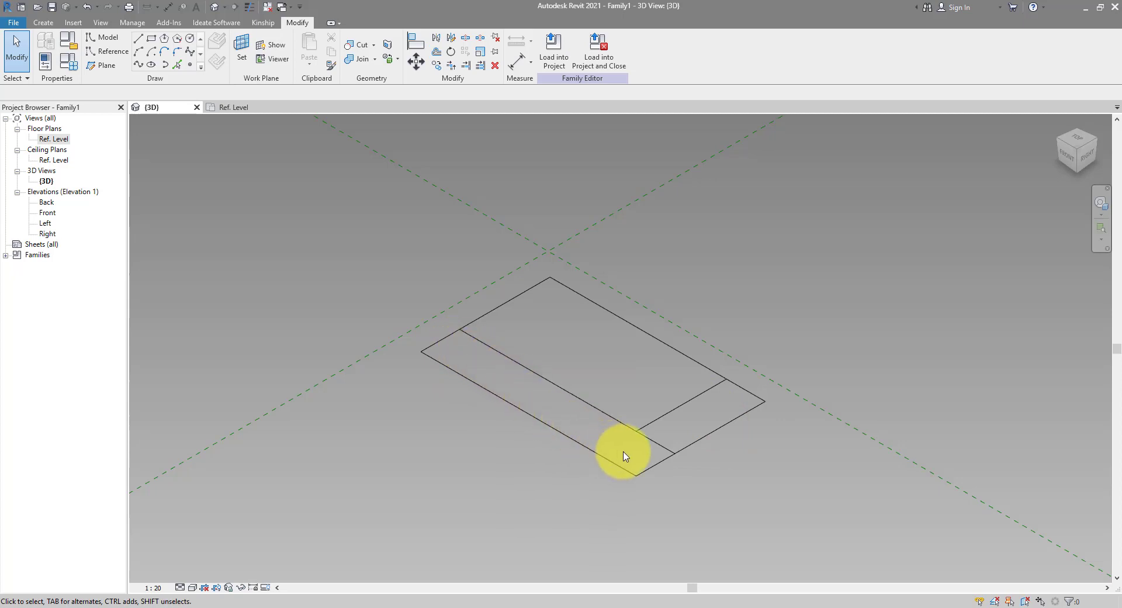
key("Tab")
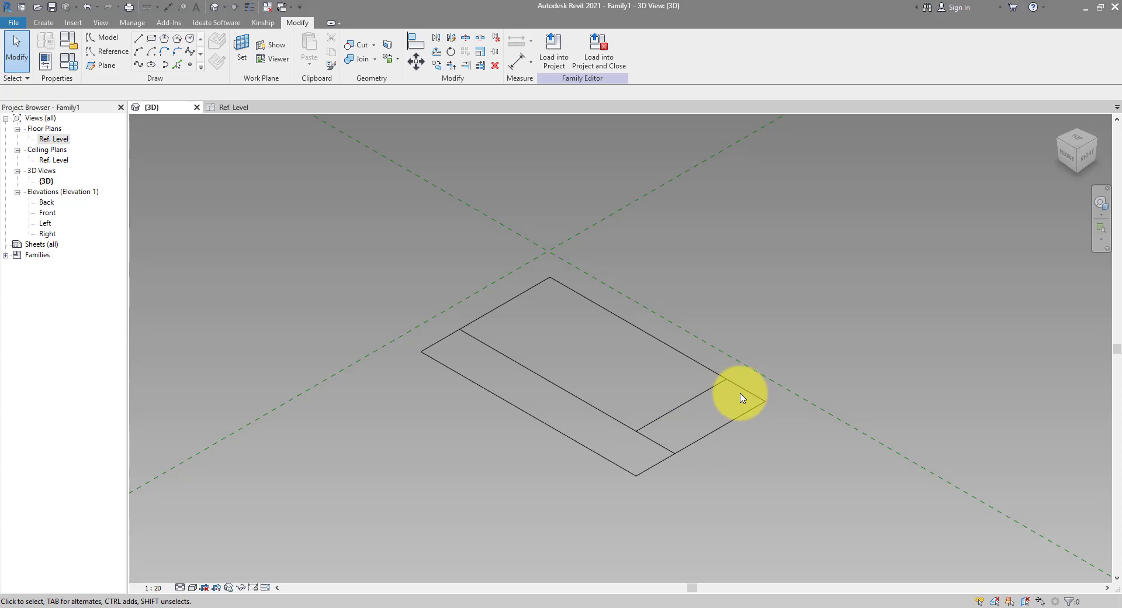
- With Point Element on Draw on Face, place reference points along the outline's lower-left and lower-right edges
scroll(741, 397, "up", 3)
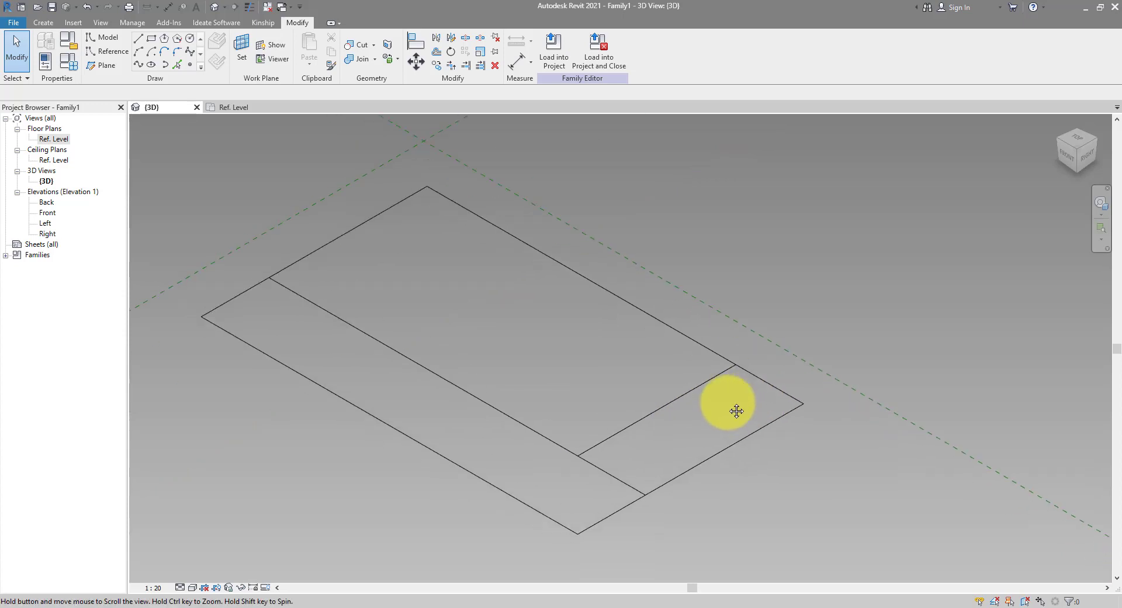
left_click(190, 65)
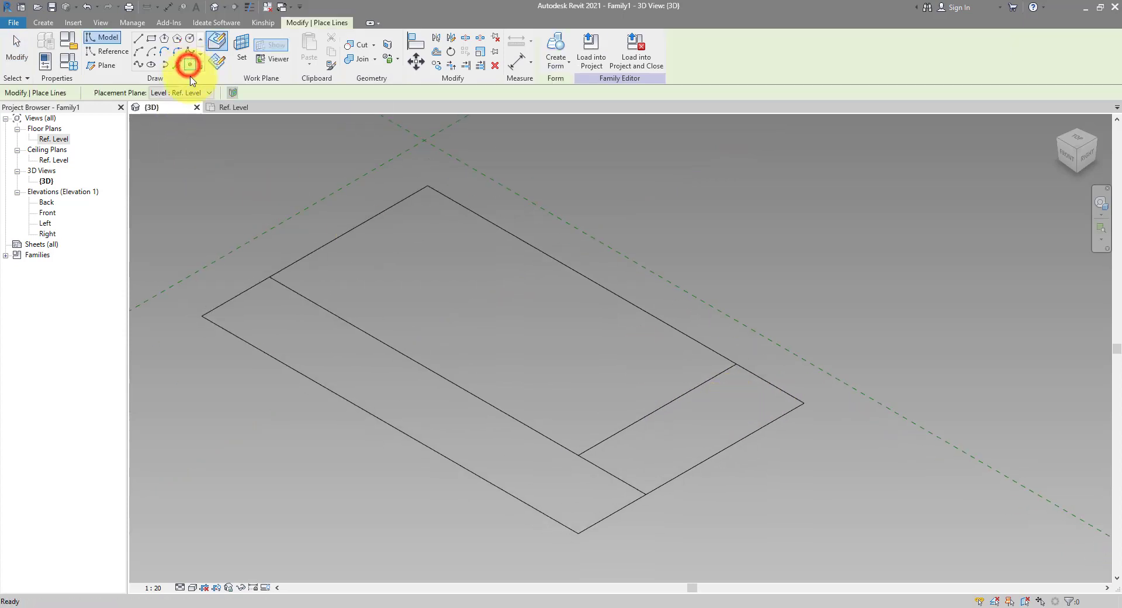
left_click(224, 47)
middle_click_drag(379, 358, 431, 328)
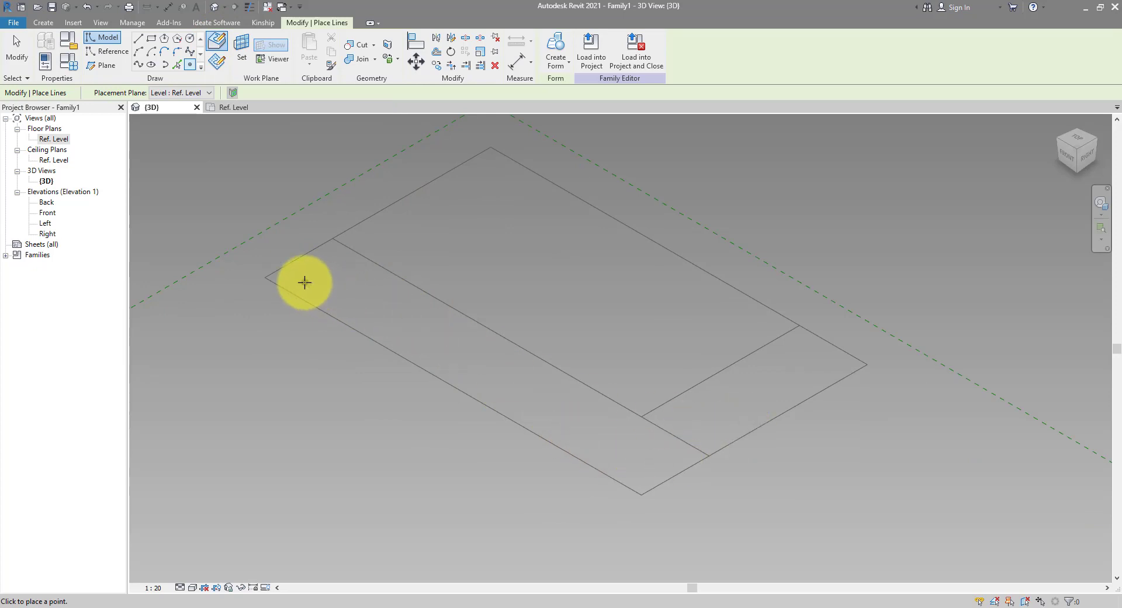
left_click(280, 276)
left_click(339, 301)
left_click(362, 327)
left_click(424, 363)
left_click(483, 390)
left_click(531, 424)
left_click(606, 466)
left_click(657, 479)
left_click(706, 448)
left_click(721, 435)
left_click(803, 395)
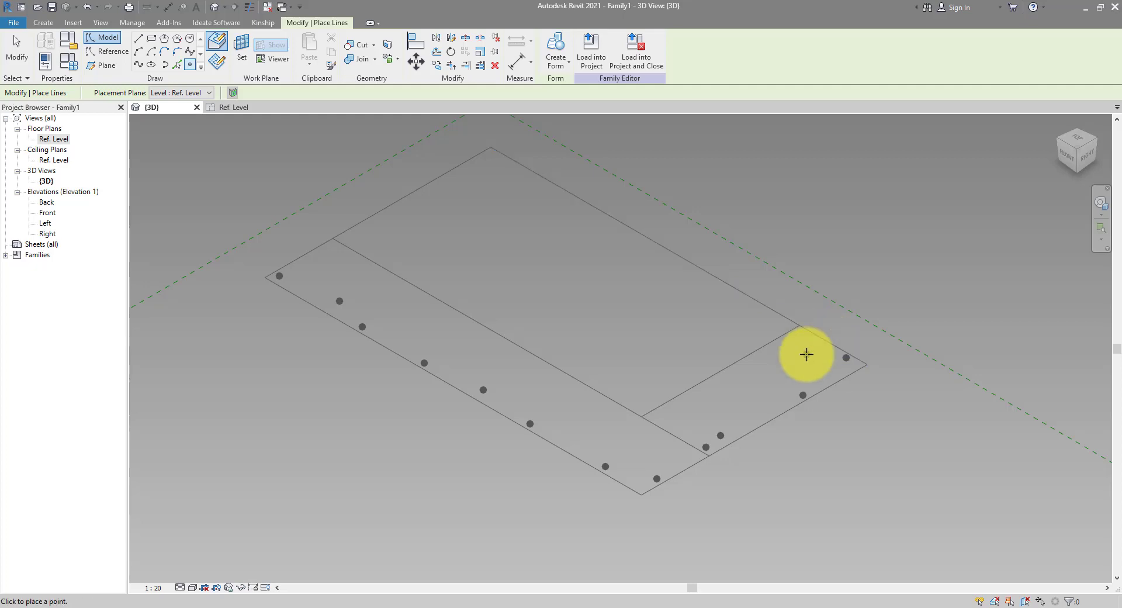
key("Escape")
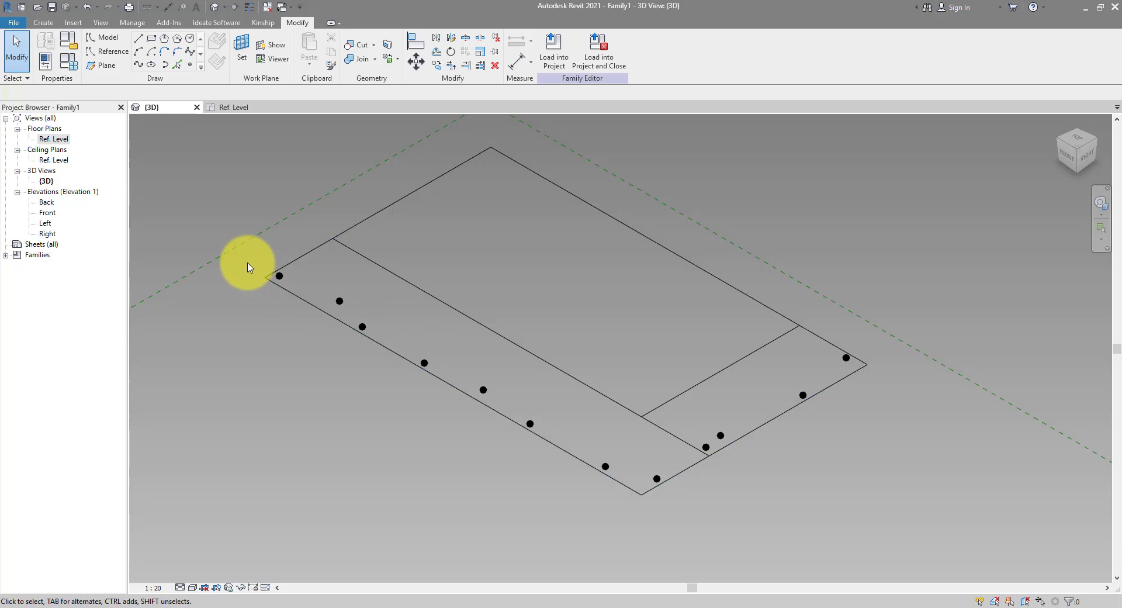
- Link the reference points group by group with Spline Through Points into one curve
left_click_drag(248, 265, 345, 318)
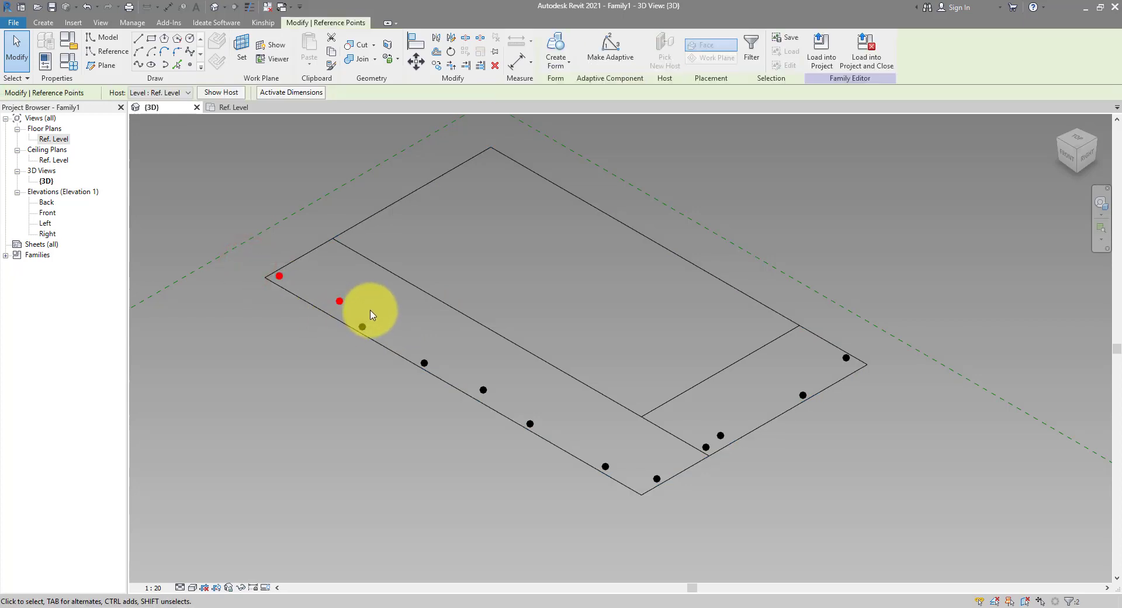
left_click(143, 65)
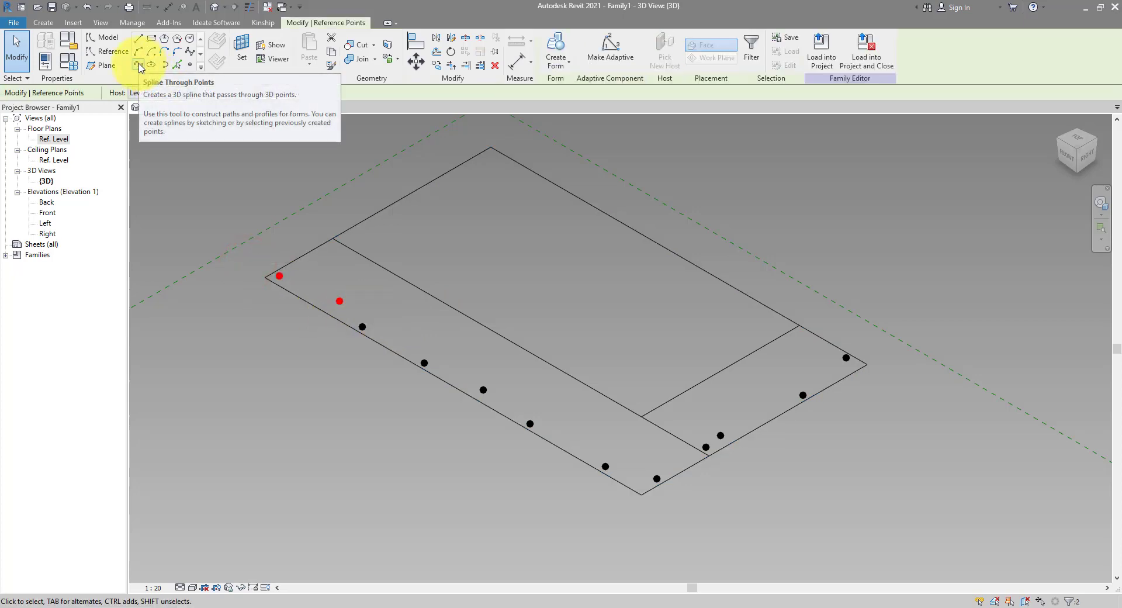
left_click(139, 65)
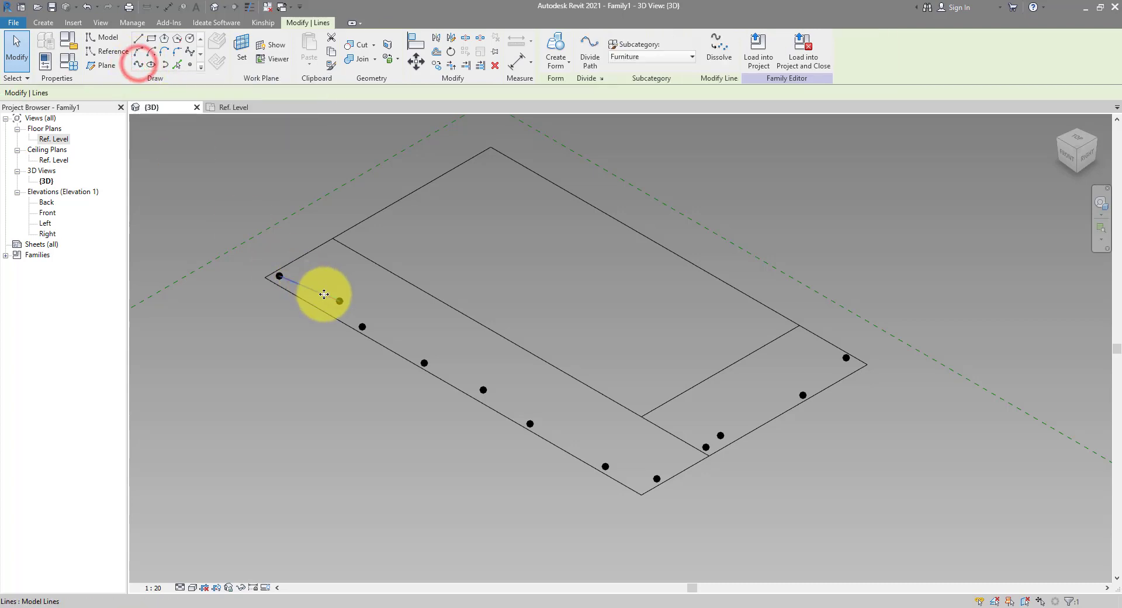
left_click_drag(323, 281, 620, 473)
left_click(140, 65)
left_click(140, 65)
left_click(137, 65)
left_click_drag(693, 338, 814, 431)
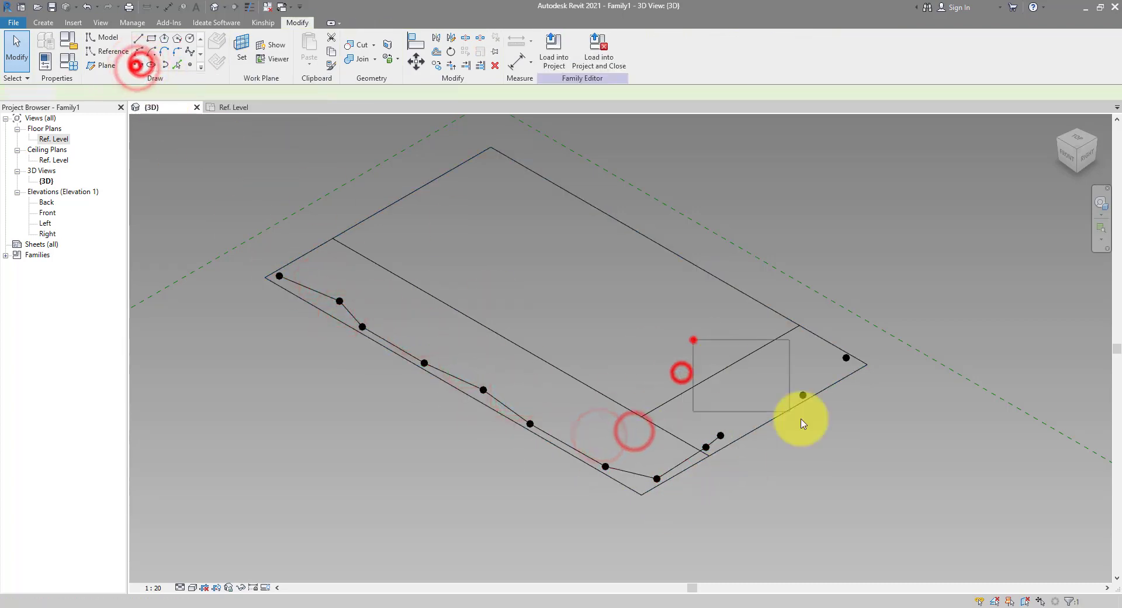
left_click(140, 66)
left_click_drag(760, 395, 854, 478)
left_click(139, 66)
left_click(784, 377)
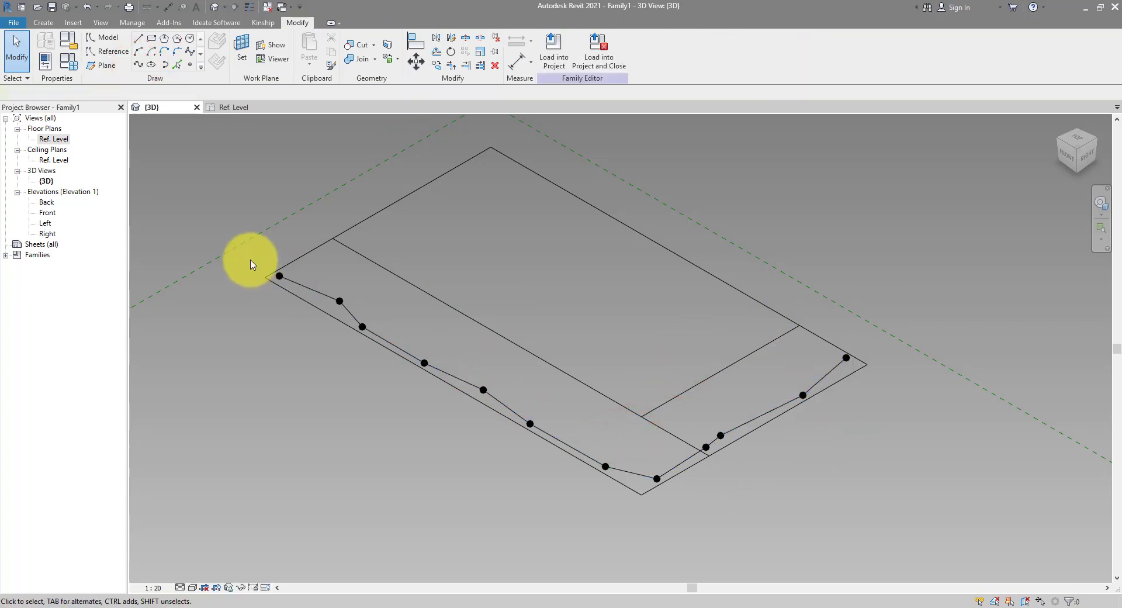
- Select the point curve and copy it 1000 upward in the Front view
left_click_drag(254, 252, 889, 535)
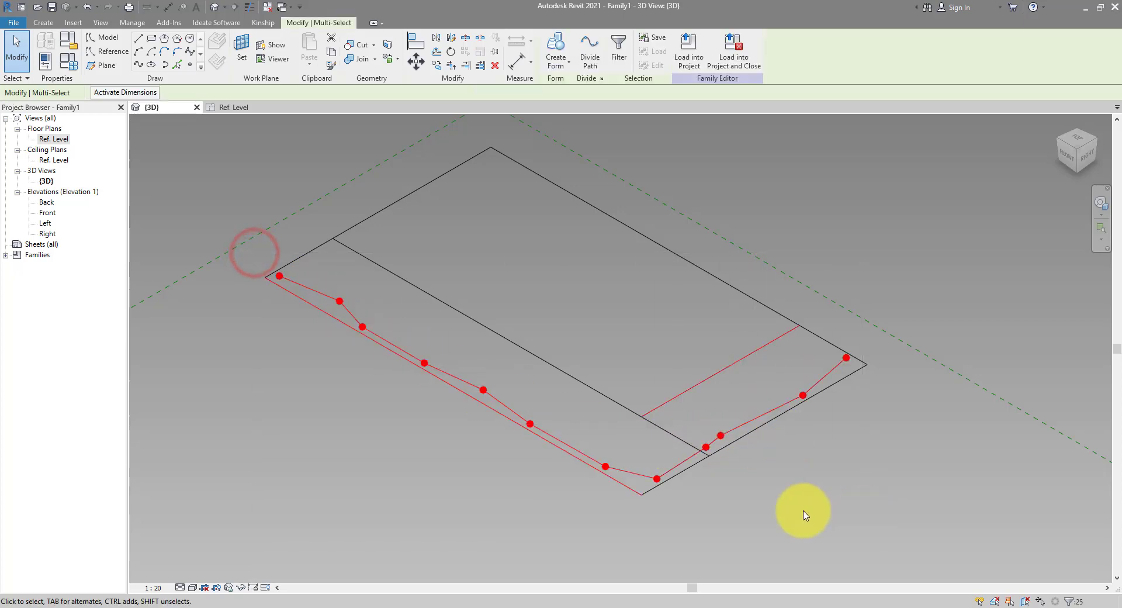
left_click(684, 394, "shift")
left_click(606, 476, "shift")
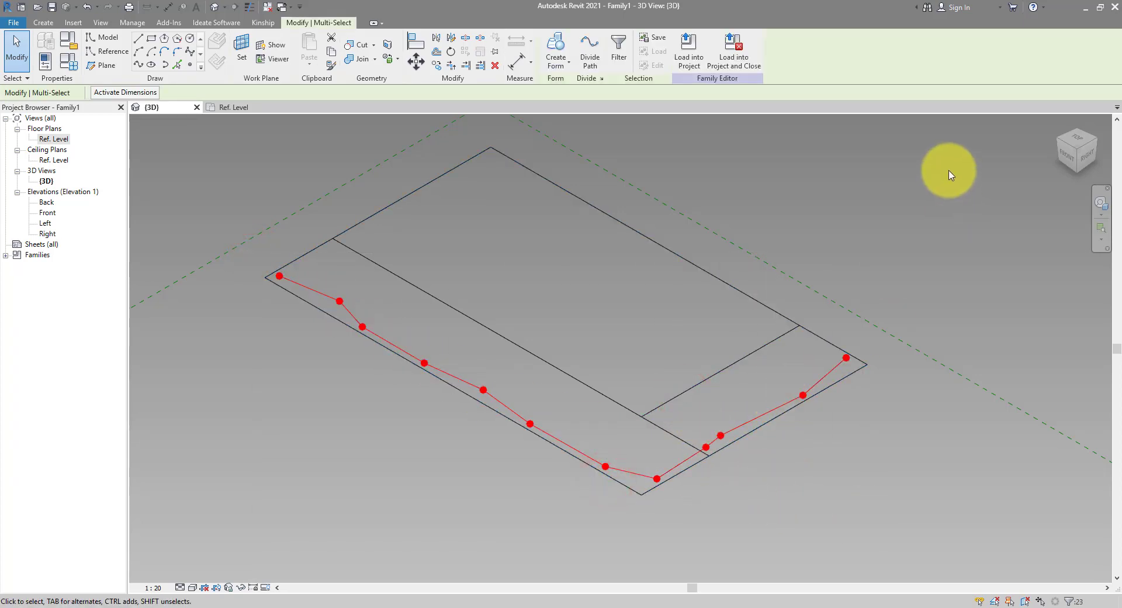
left_click(1065, 156)
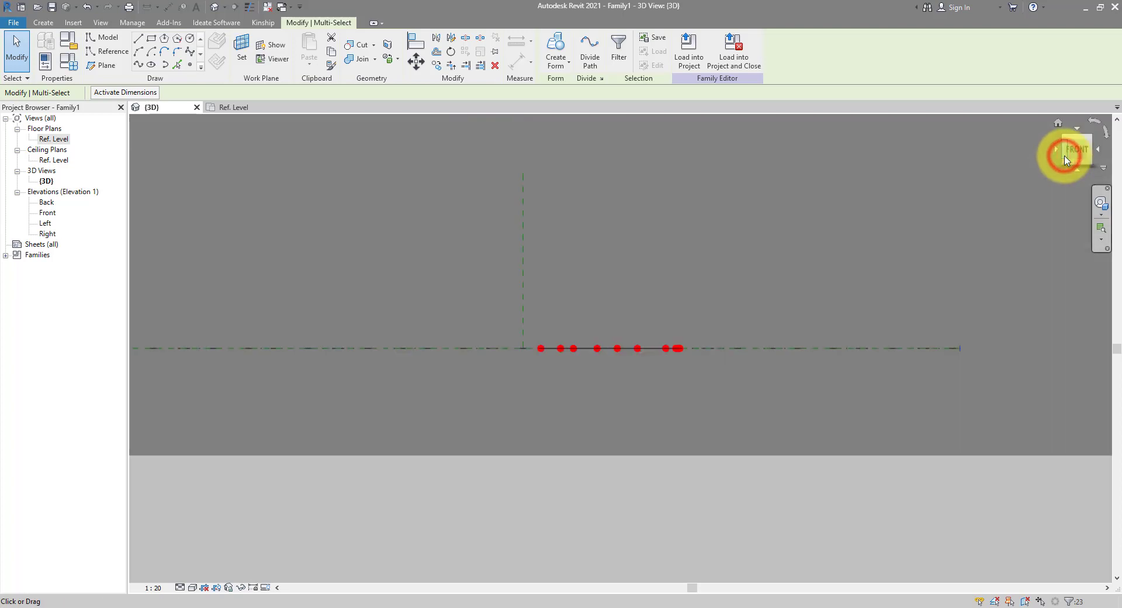
left_click(437, 65)
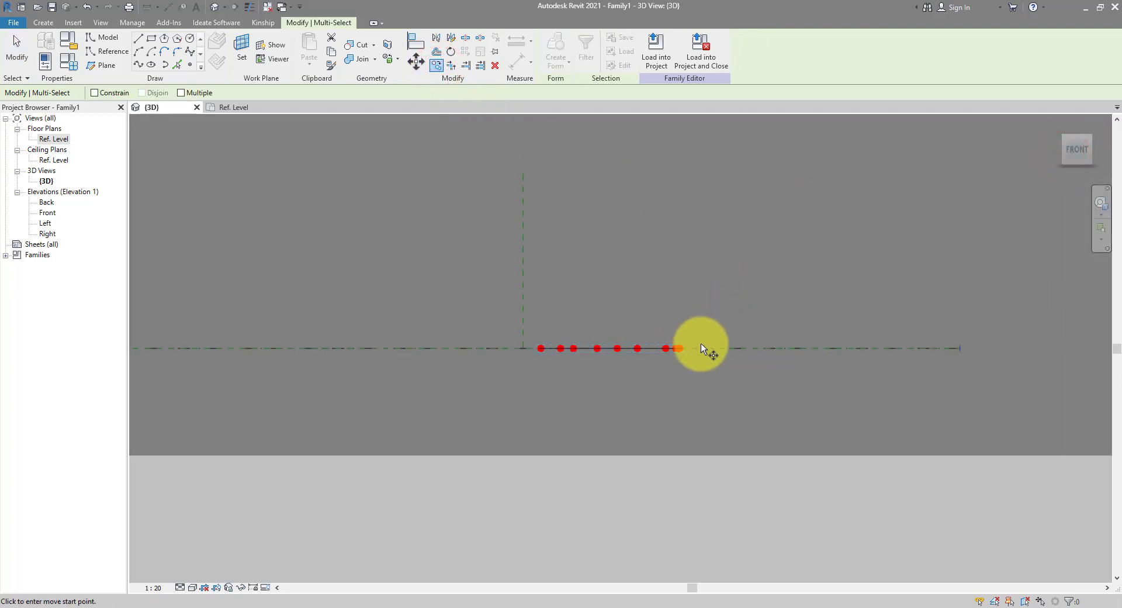
left_click(701, 348)
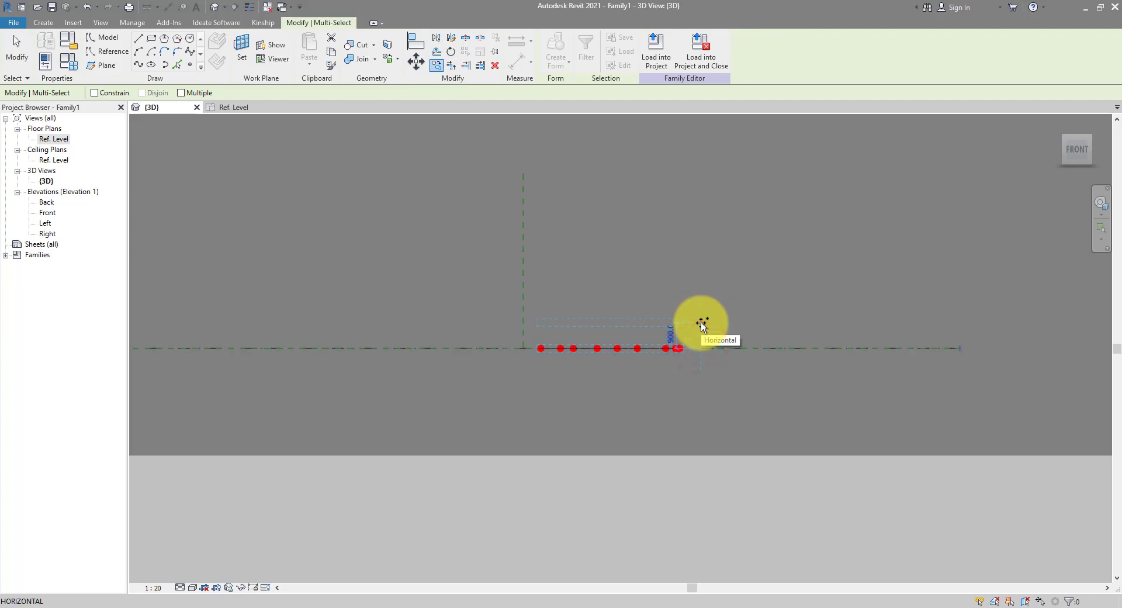
type("1000")
key("Return")
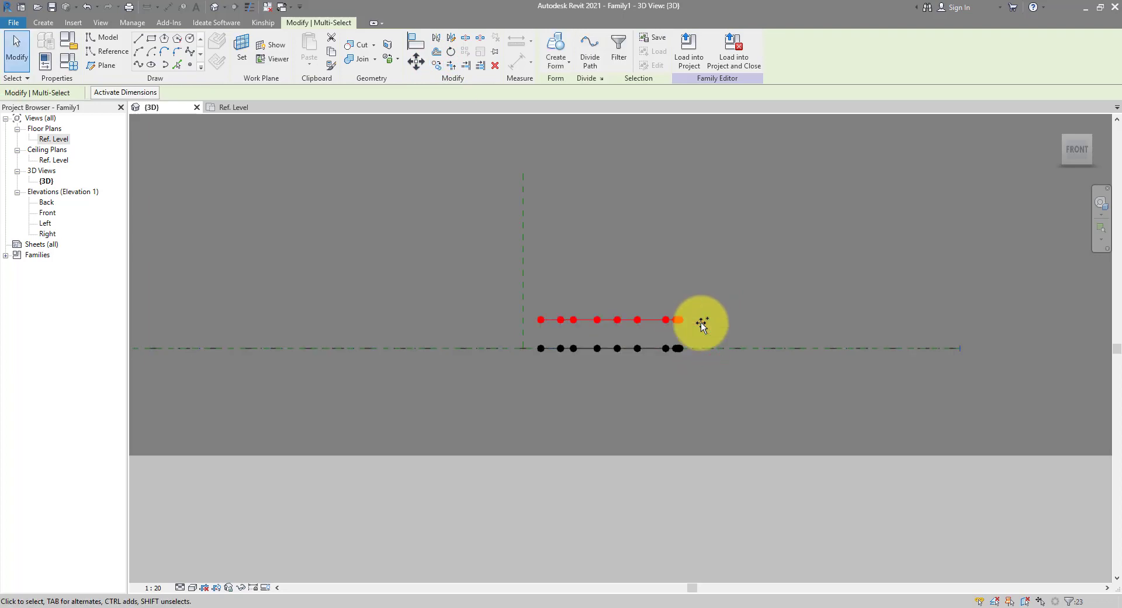
key("Escape")
- Back in 3D, drag the upper curve's points off-line into a zigzag profile
middle_click_drag(693, 268, 632, 449, "shift")
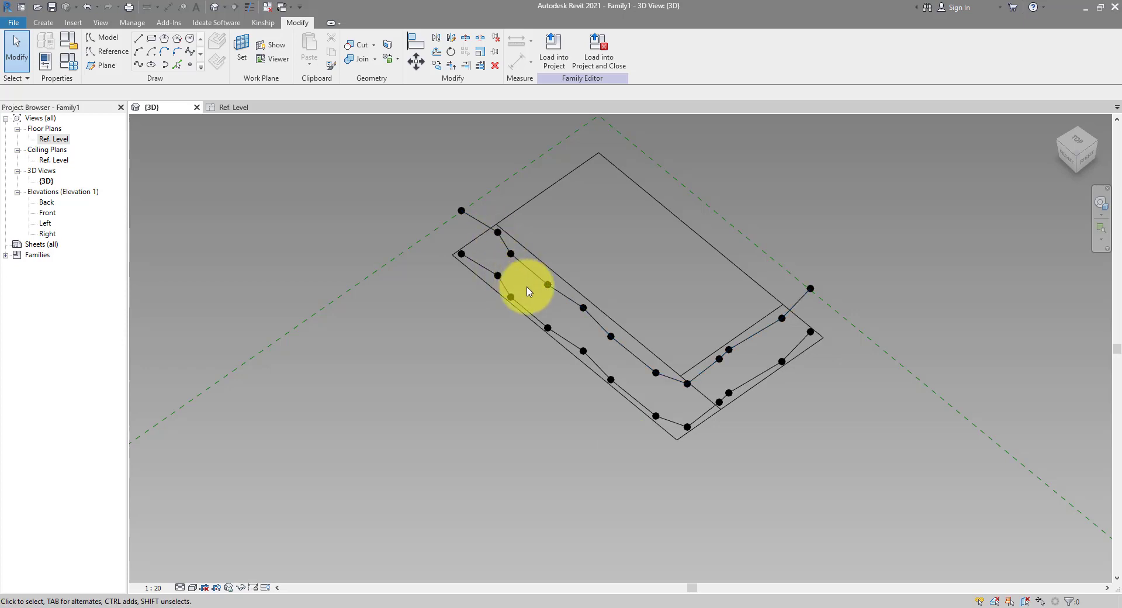
scroll(503, 273, "up", 3)
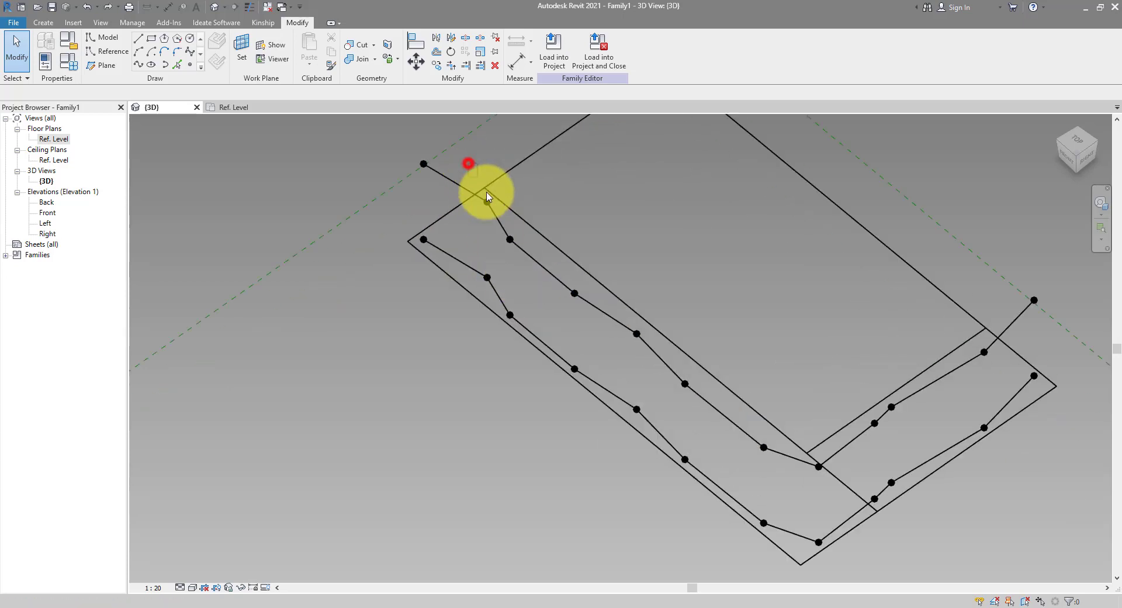
mouse_move(468, 163)
left_mouse_down()
mouse_move(506, 224)
mouse_move(479, 171)
mouse_move(489, 169)
left_mouse_up()
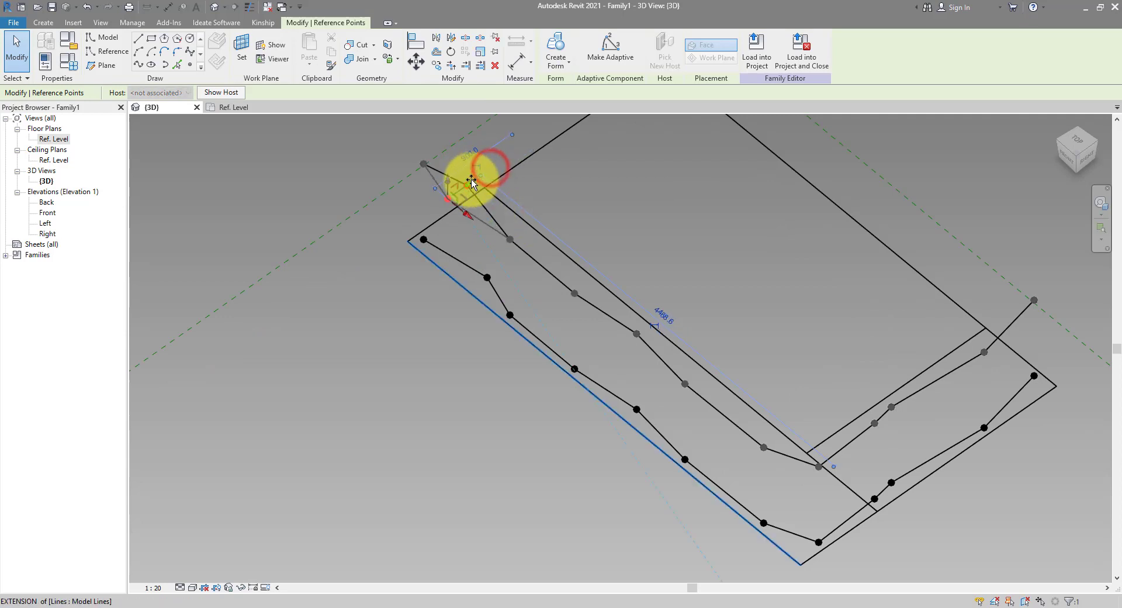
left_click(500, 224)
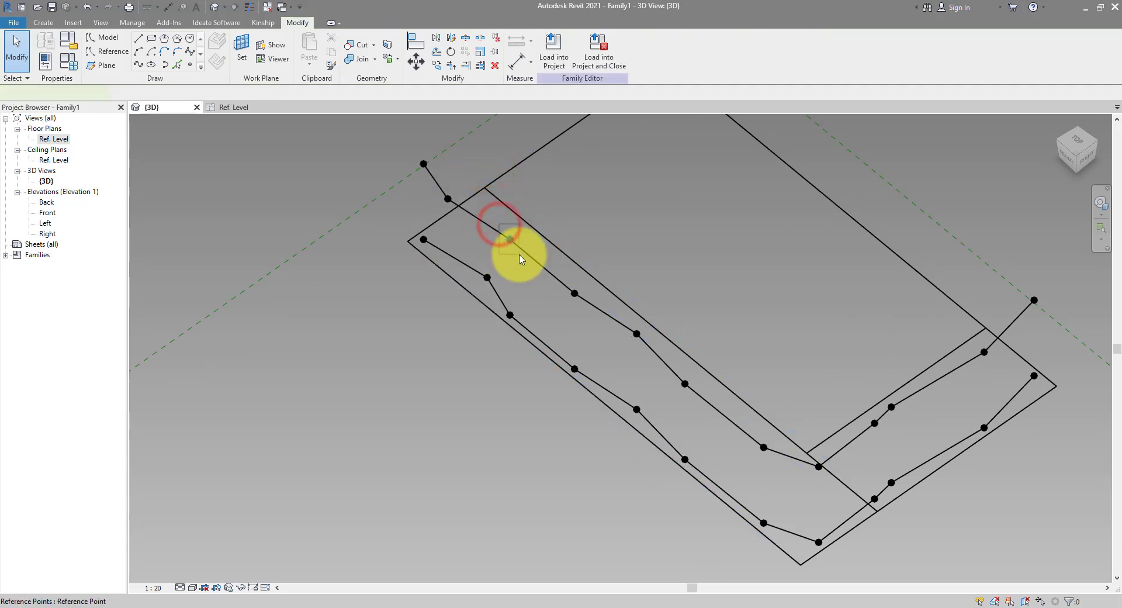
left_click(521, 257)
mouse_move(527, 257)
left_mouse_down()
mouse_move(539, 269)
mouse_move(546, 244)
mouse_move(533, 251)
left_mouse_up()
left_click_drag(575, 293, 557, 305)
left_click_drag(637, 334, 612, 324)
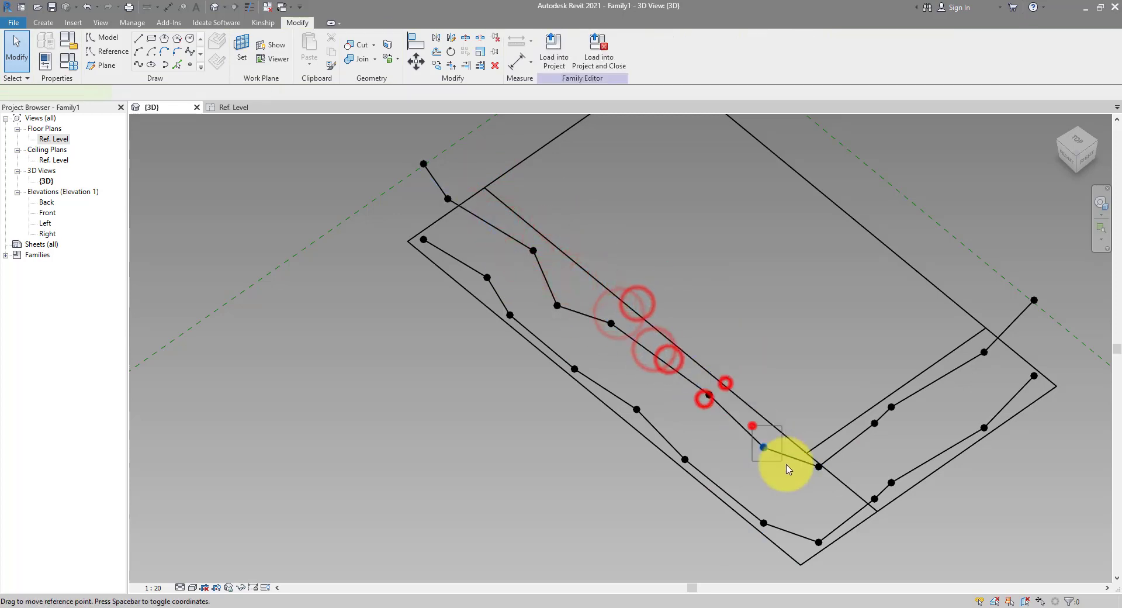
left_click_drag(685, 383, 709, 395)
left_click_drag(764, 448, 744, 448)
left_click_drag(818, 466, 817, 487)
left_click_drag(875, 422, 864, 444)
left_click_drag(988, 349, 1001, 370)
left_click_drag(970, 415, 997, 479)
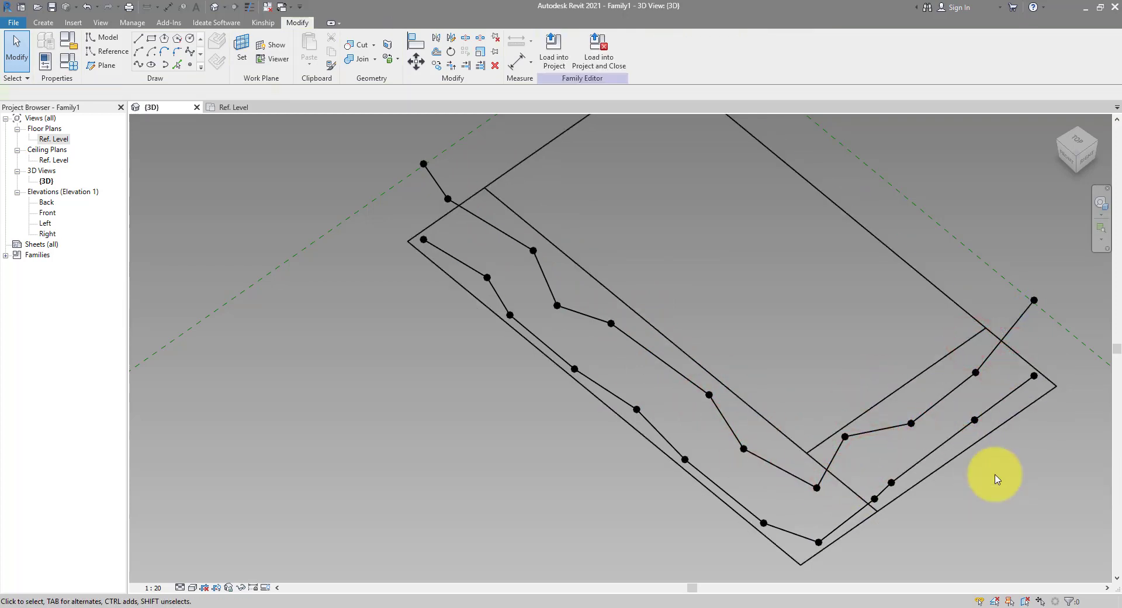
- Join the left end points of the upper and lower curves with Spline Through Points
left_click_drag(410, 143, 434, 258)
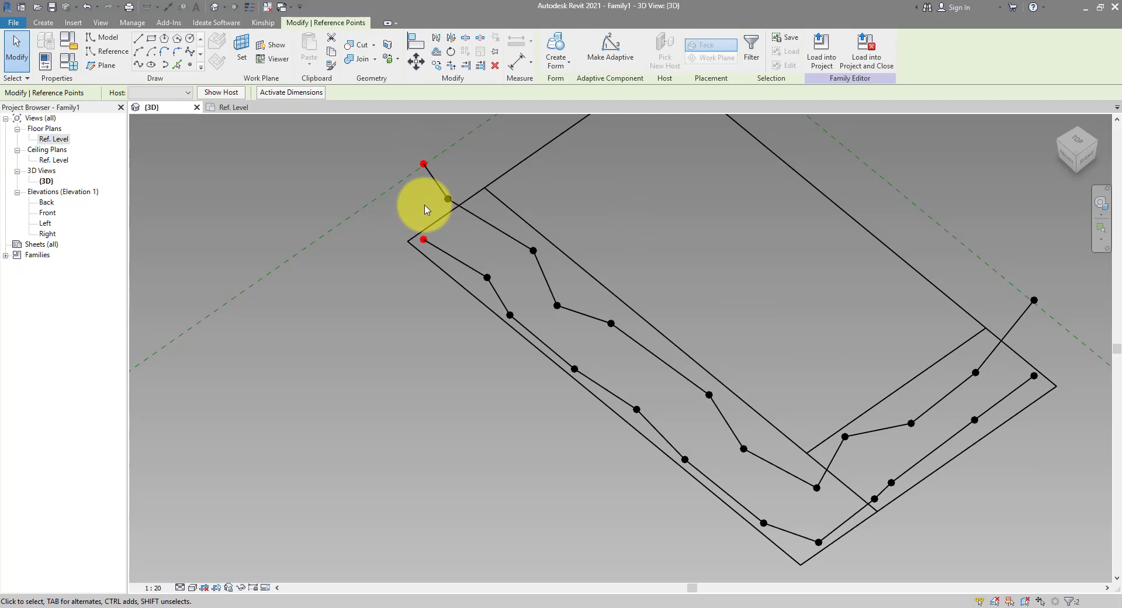
left_click(138, 52)
left_click_drag(408, 187, 467, 263)
left_click(138, 64)
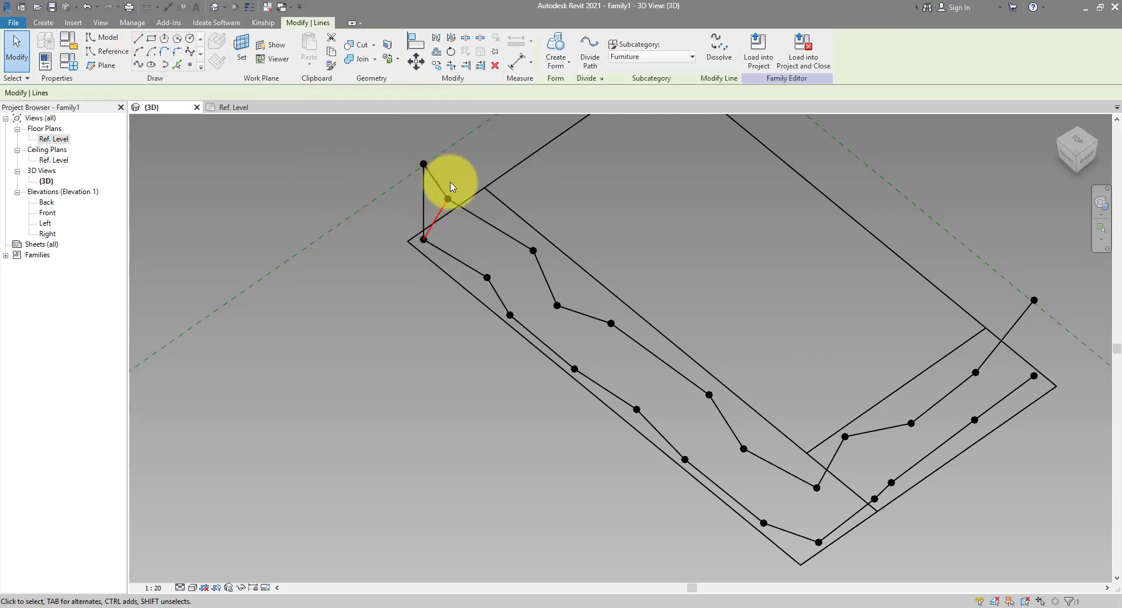
- Host a reference point on the picked diagonal line, then dissolve the line, keeping the point
middle_click_drag(461, 186, 534, 180, "shift")
scroll(479, 211, "up", 2)
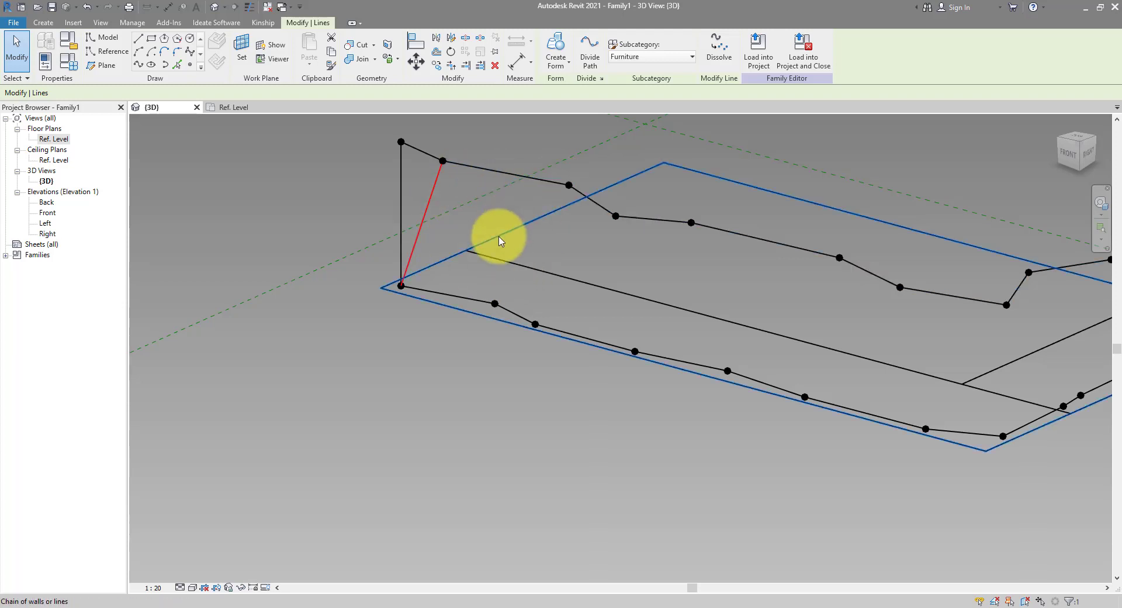
left_click(189, 64)
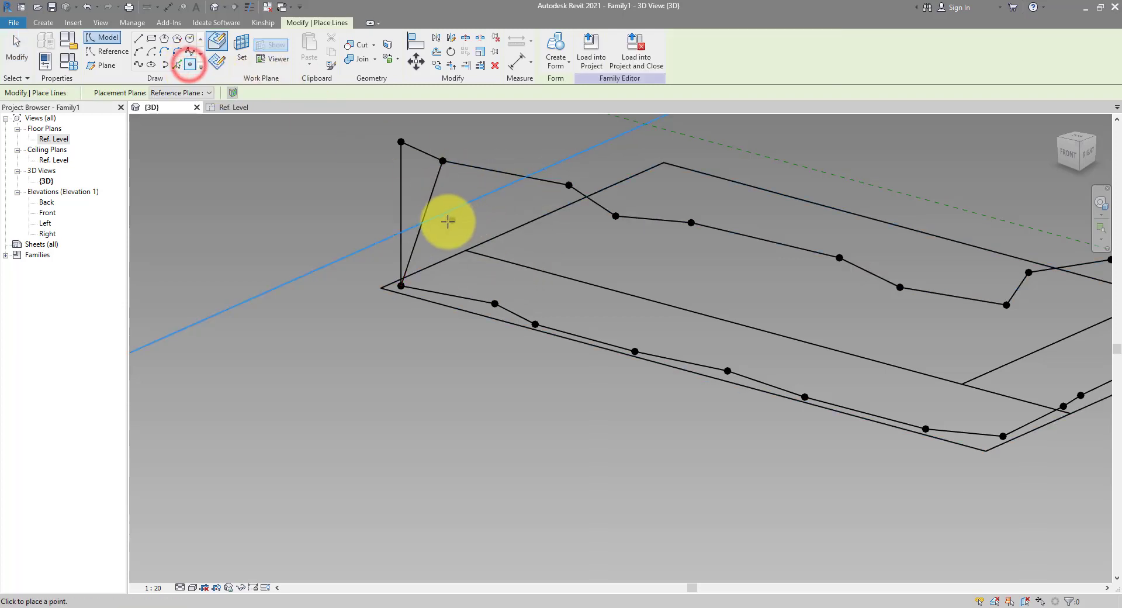
left_click(430, 196)
key("Escape")
key("Escape")
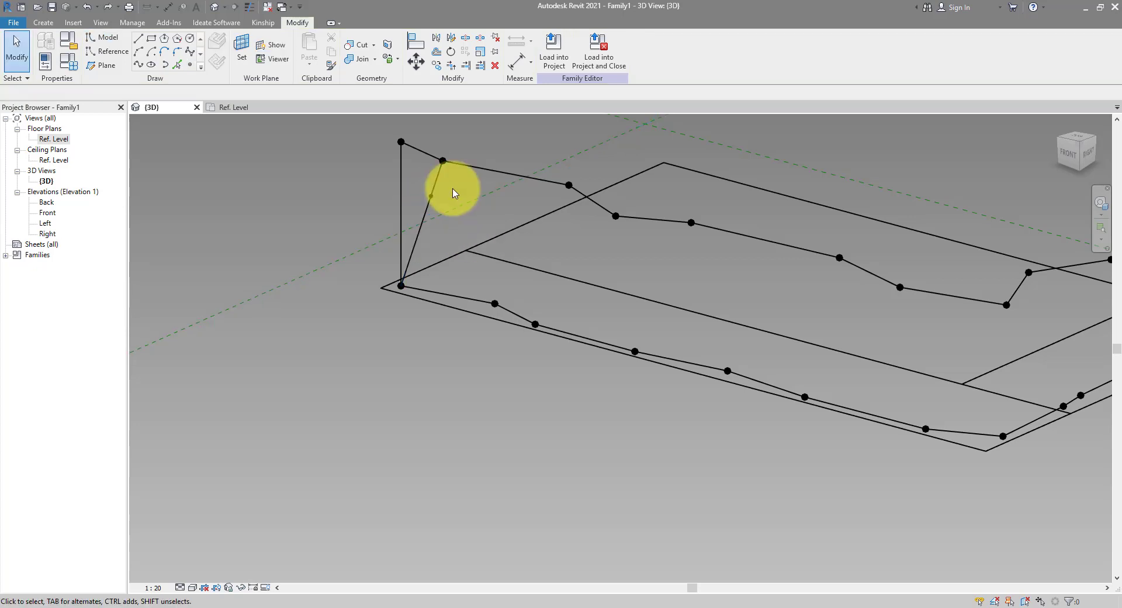
left_click(429, 195)
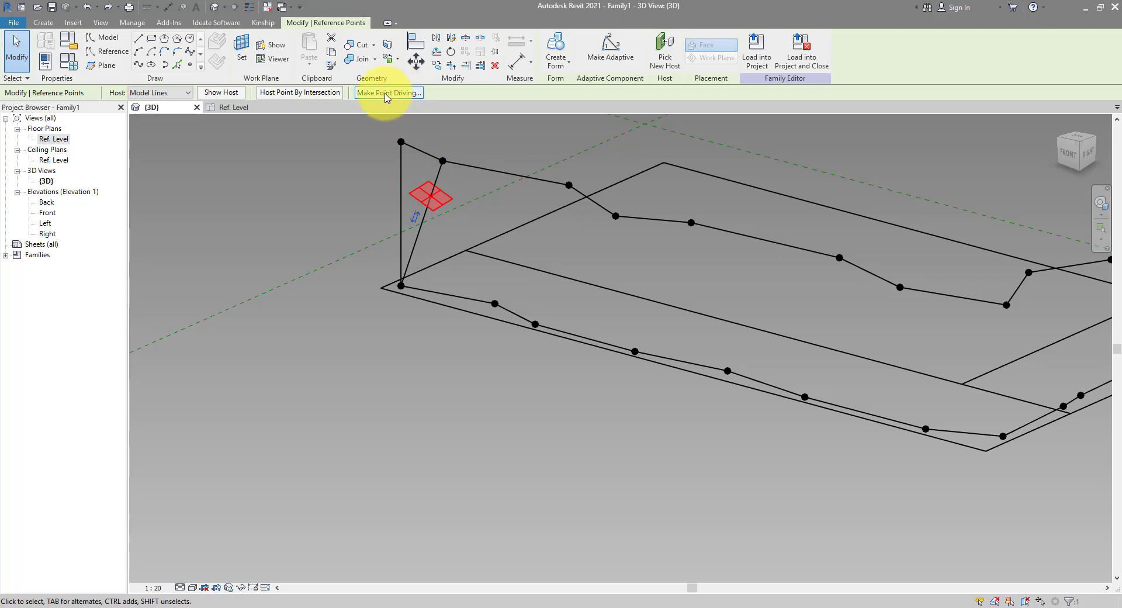
left_click(455, 195)
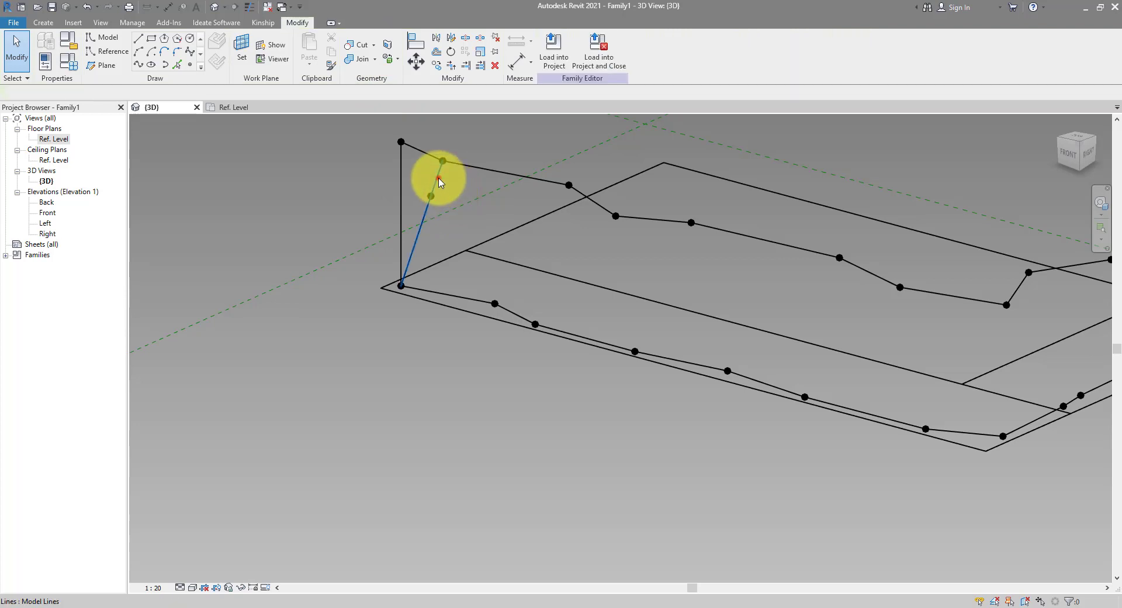
left_click(439, 181)
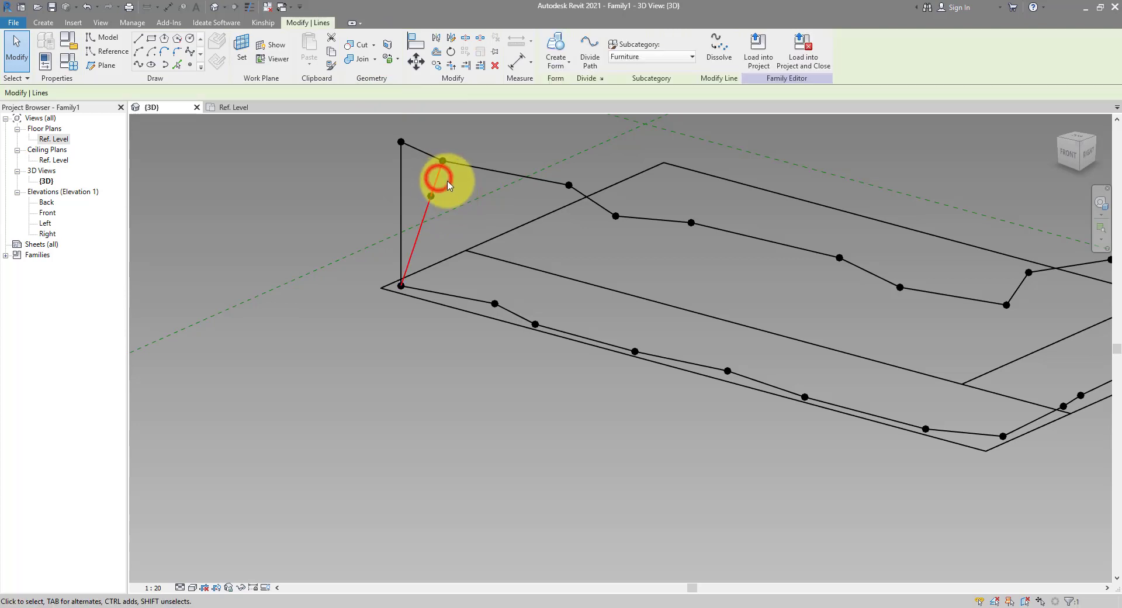
left_click(719, 57)
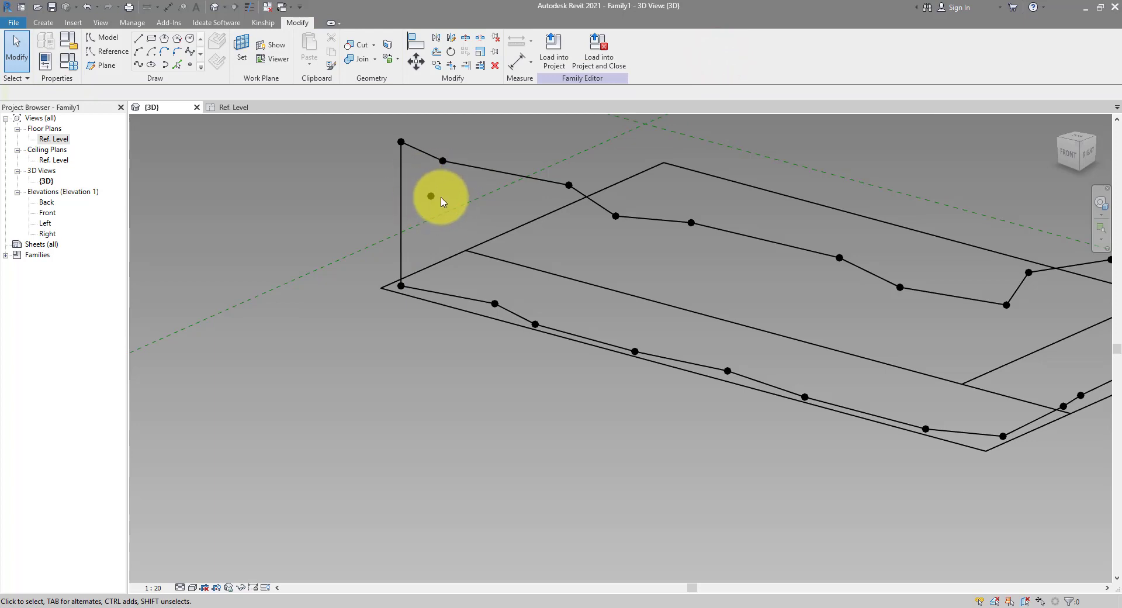
- Join the first pairs of upper and lower edge points at the top-left end with Spline Through Points lines
left_click_drag(421, 129, 462, 229)
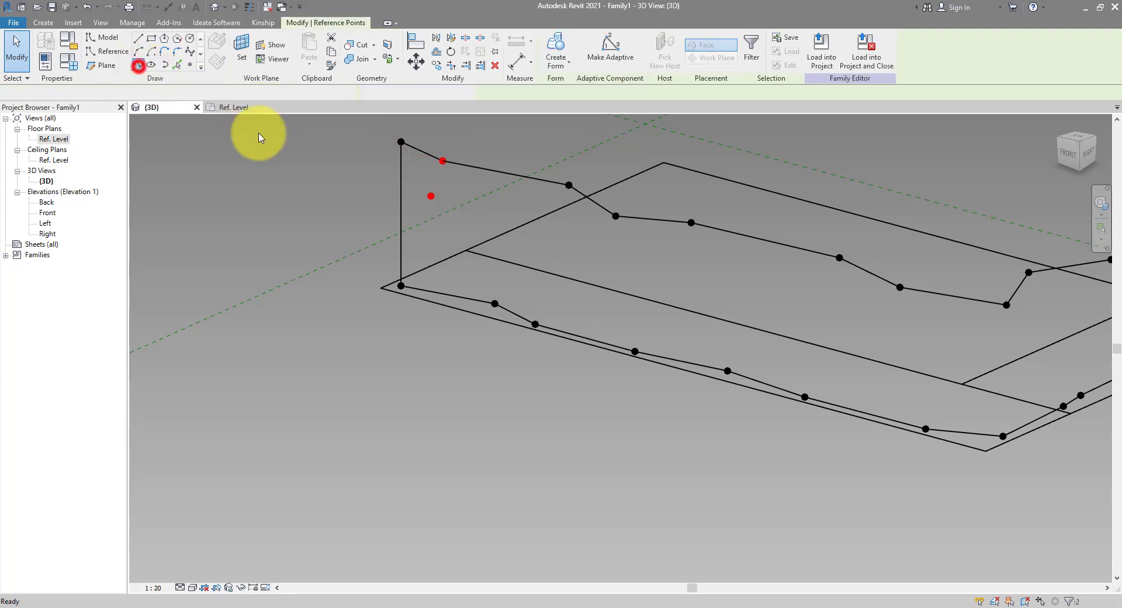
left_click(138, 66)
left_click(431, 195)
left_click(139, 64)
left_click(542, 166, "ctrl")
left_click(139, 65)
left_click(475, 286, "ctrl")
left_click(139, 64)
left_click(616, 216, "ctrl")
left_click(728, 371, "ctrl")
left_click(139, 64)
- Place a point on the long diagonal, make it a driving point, and dissolve the diagonal
left_click(224, 72)
left_click(193, 65)
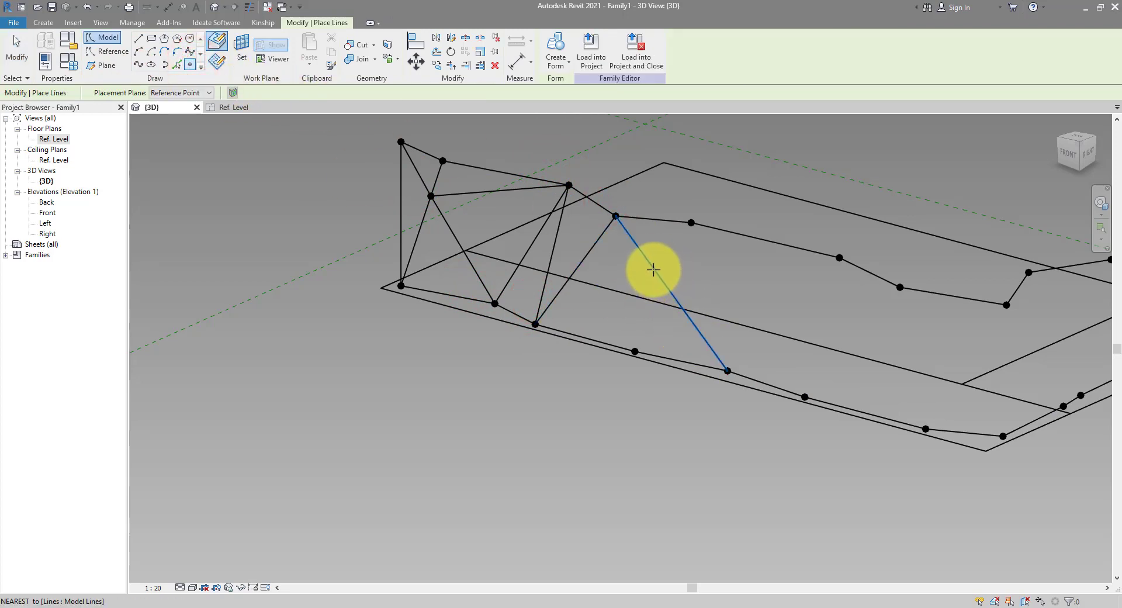
left_click(692, 321)
key("Escape")
left_click_drag(683, 267, 717, 339)
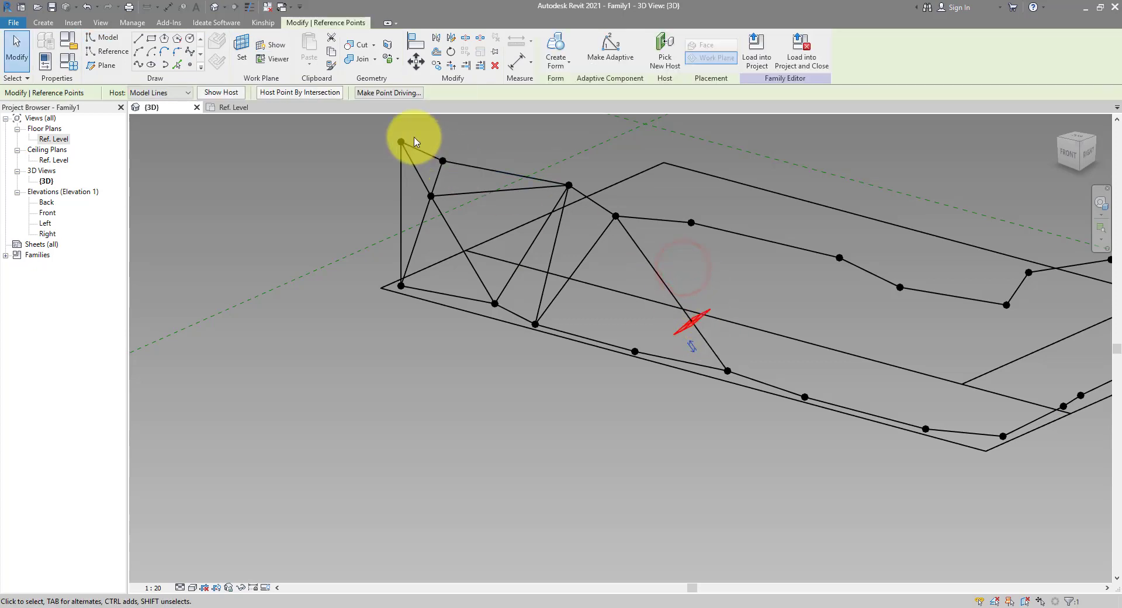
left_click(384, 97)
left_click(714, 276)
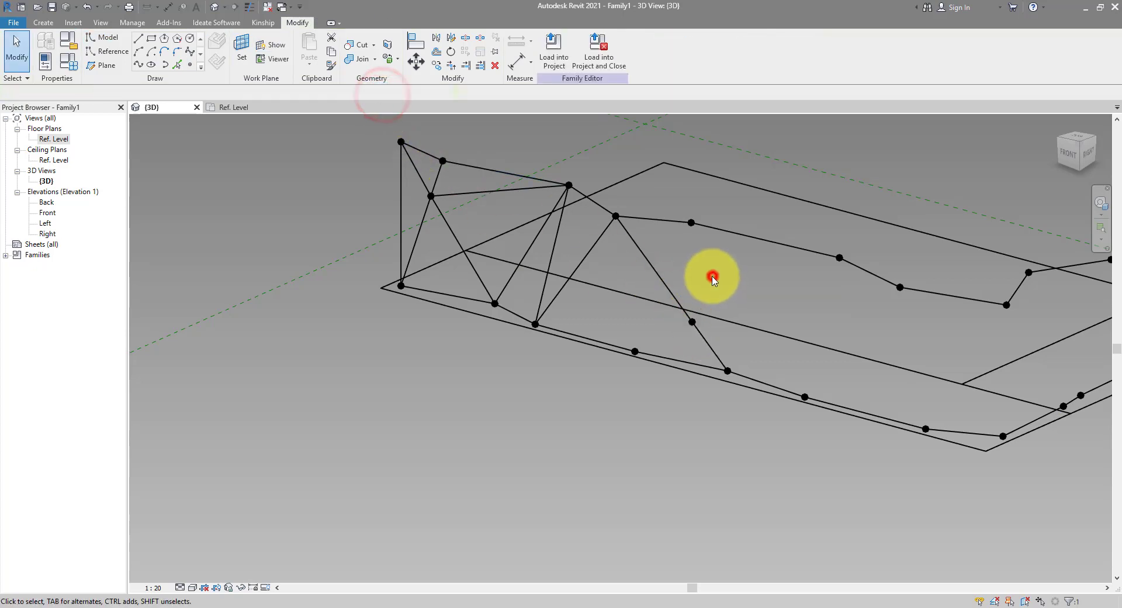
left_click(673, 251)
left_click(670, 268)
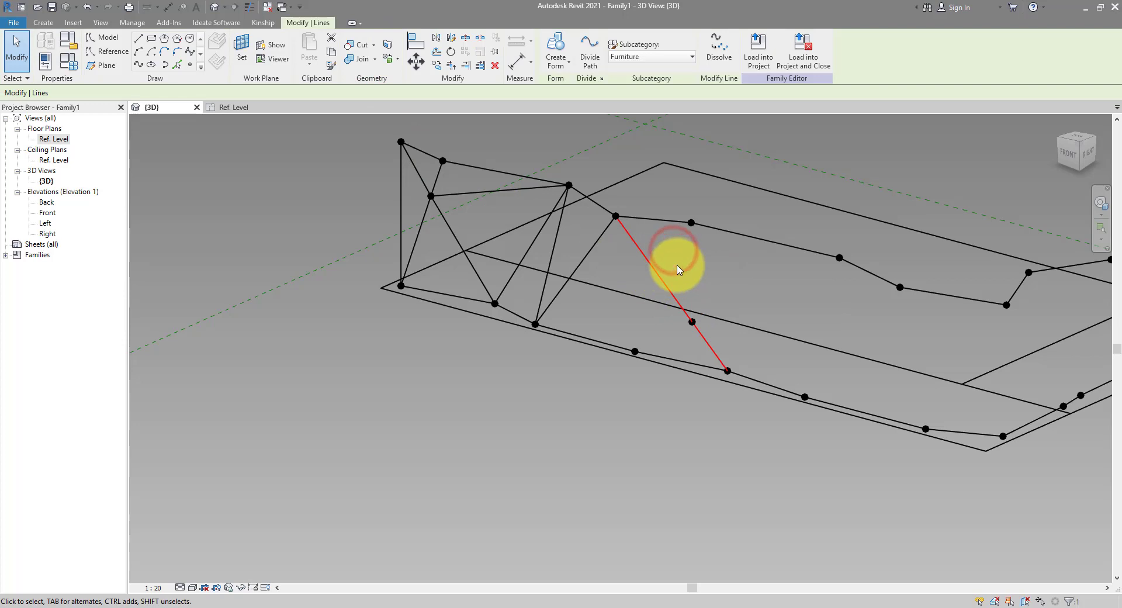
left_click(715, 59)
- Connect the new mid point to its neighbouring edge points with lines
left_click(608, 198)
left_click(140, 62)
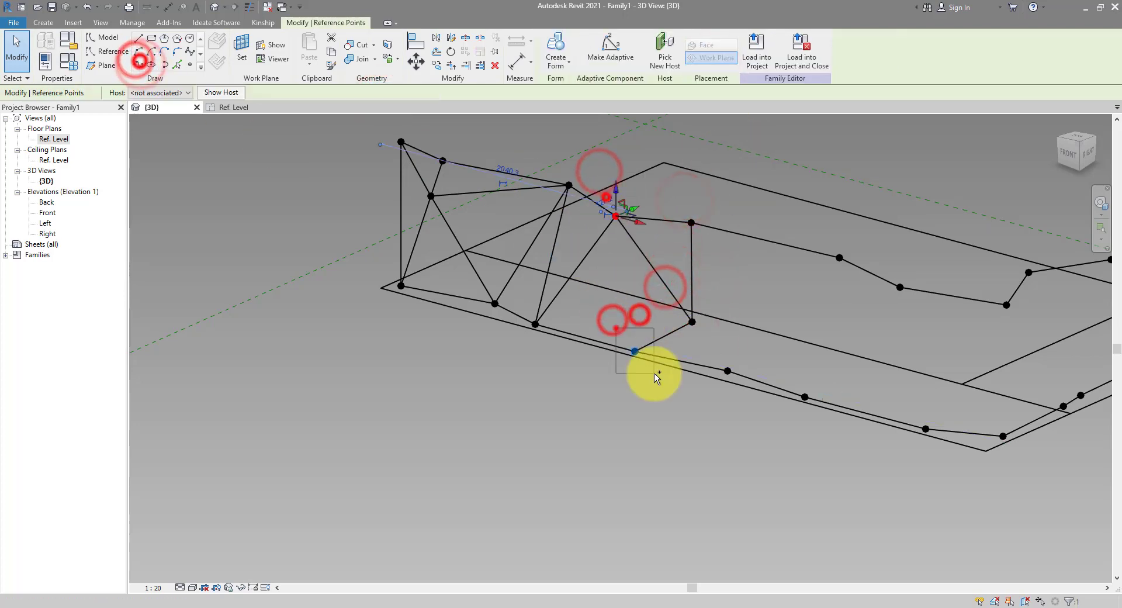
left_click(634, 352)
left_click(691, 222)
left_click(692, 322)
left_click(728, 370)
left_click(839, 258)
- Draw zigzag lines between upper and lower edge points along the next stretch of the counter
middle_click_drag(922, 427, 706, 464)
left_click(791, 343)
left_click(710, 466)
left_click(684, 325)
left_click(588, 434, "ctrl")
left_click(882, 281)
left_click(130, 65)
left_click(188, 65)
left_click(881, 275)
left_click(139, 61)
left_click(790, 342)
left_click(861, 401, "ctrl")
- Draw the remaining zigzag lines, closing the last triangle at the counter's right end
left_click(140, 62)
left_click(865, 433)
left_click(895, 297)
left_click(955, 389, "ctrl")
left_click(140, 64)
left_click(965, 262, "ctrl")
left_click(139, 64)
left_click(1020, 358)
left_click(1020, 215, "ctrl")
left_click(139, 65)
left_click(964, 262)
left_click(1020, 357, "ctrl")
left_click(139, 65)
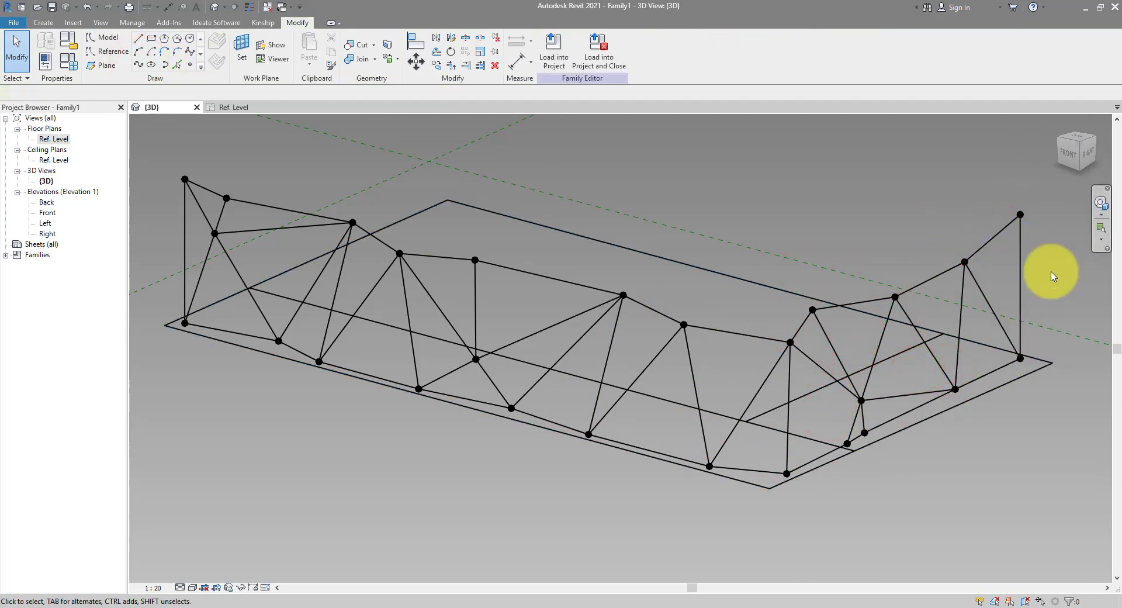
scroll(1052, 276, "down", 3)
- Tab-select the rectangular outline chain, add the inner line, and delete both
middle_click_drag(1050, 300, 742, 322, "shift")
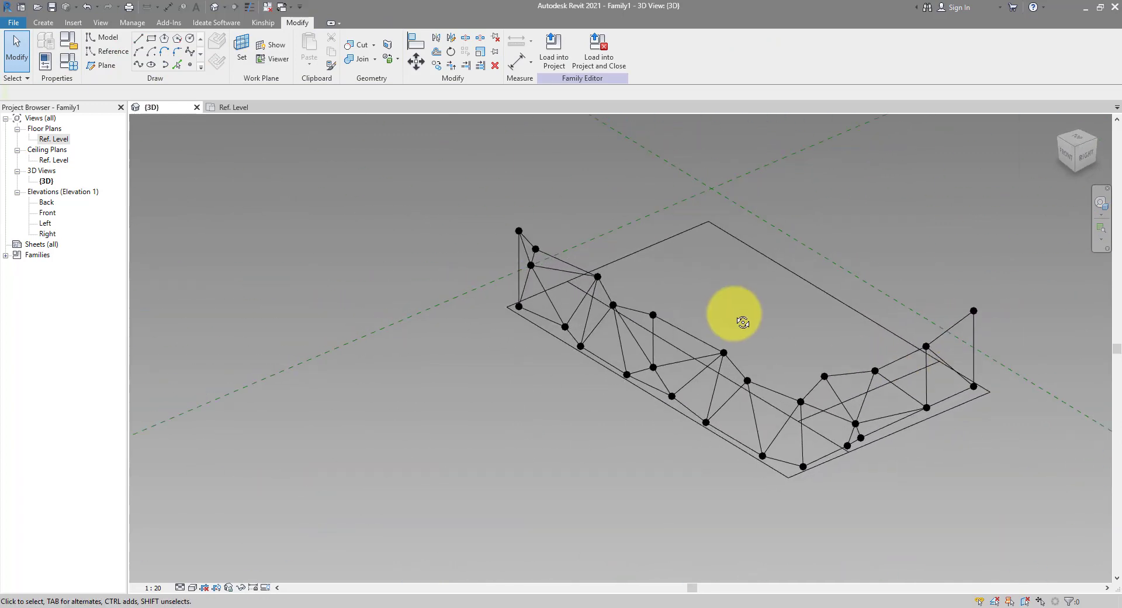
scroll(673, 304, "up", 3)
middle_click_drag(585, 293, 403, 269)
scroll(458, 268, "up", 2)
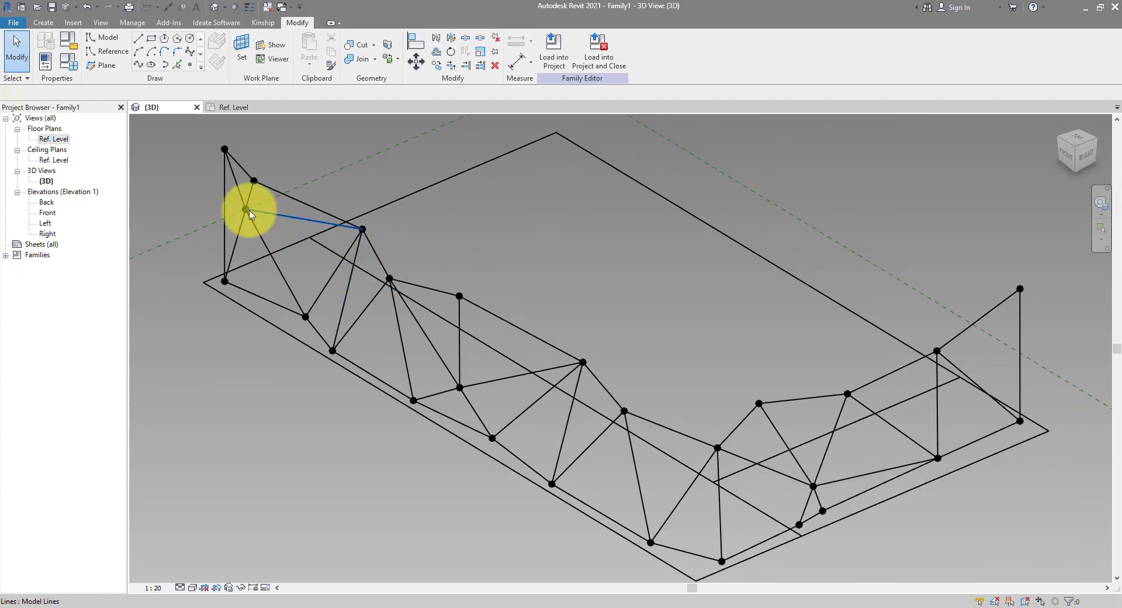
key("Tab")
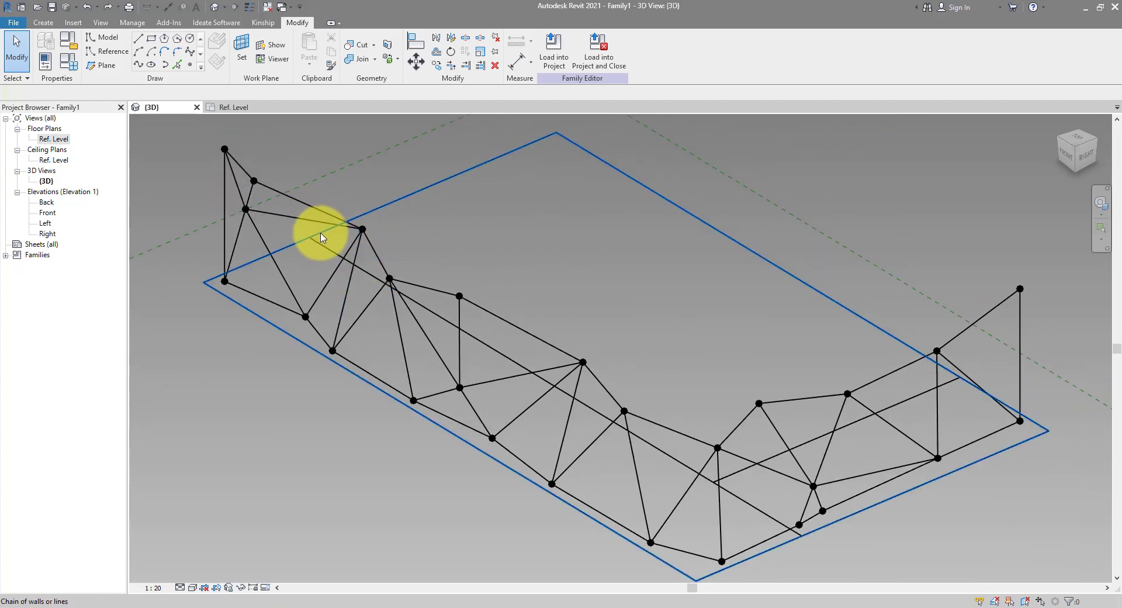
left_click(320, 235)
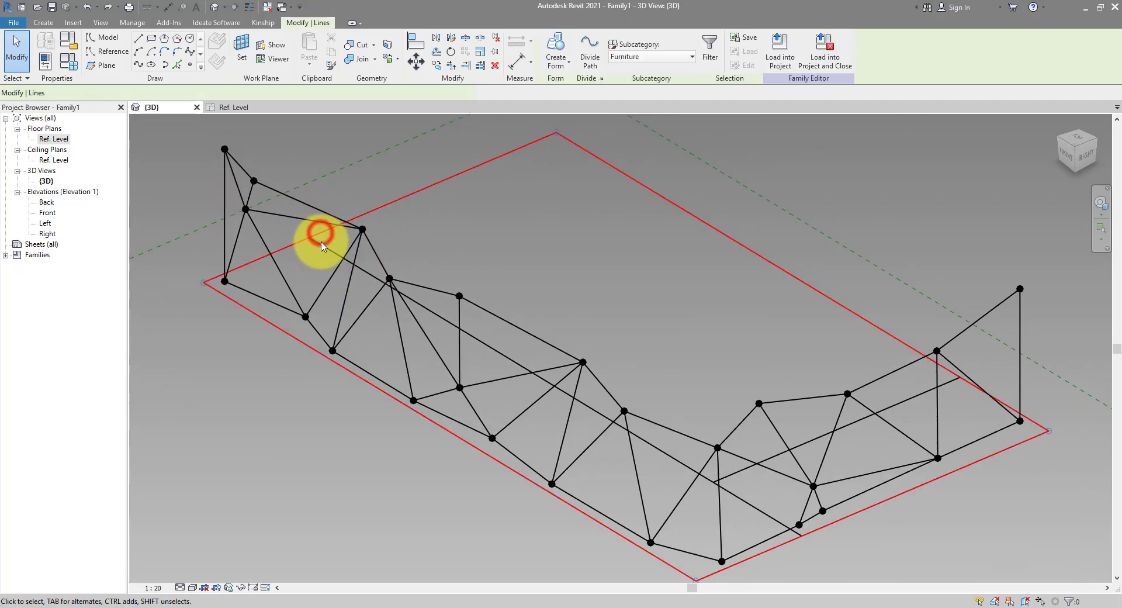
left_click(784, 455, "ctrl")
key("Delete")
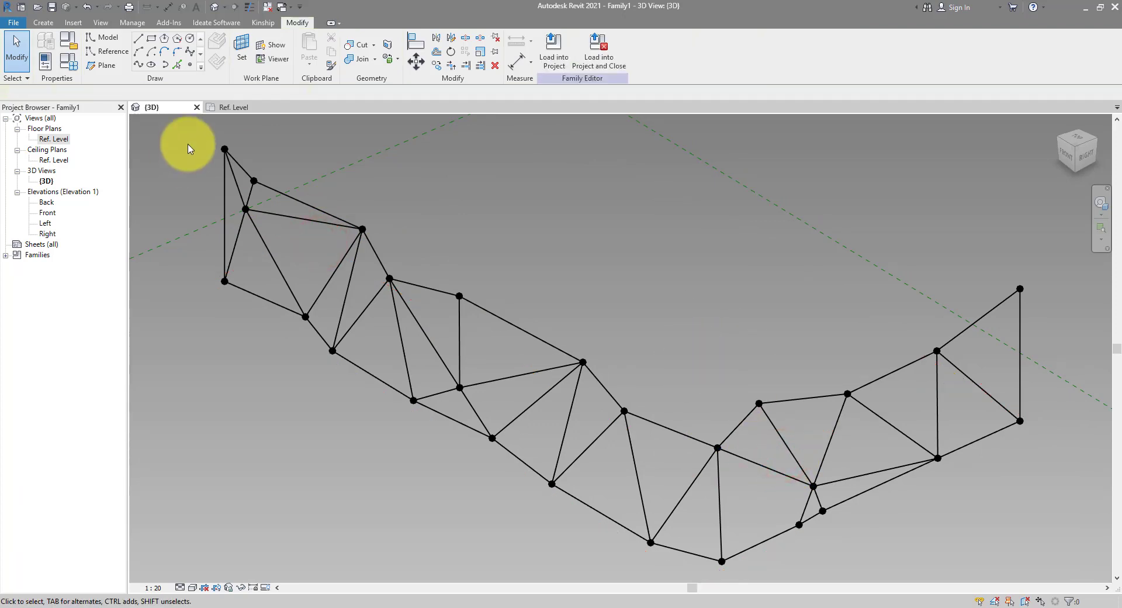
- Filter the window selection to Lines (Furniture) and tick Is Reference Line for all 53 lines
left_click_drag(186, 136, 1050, 571)
left_click(619, 53)
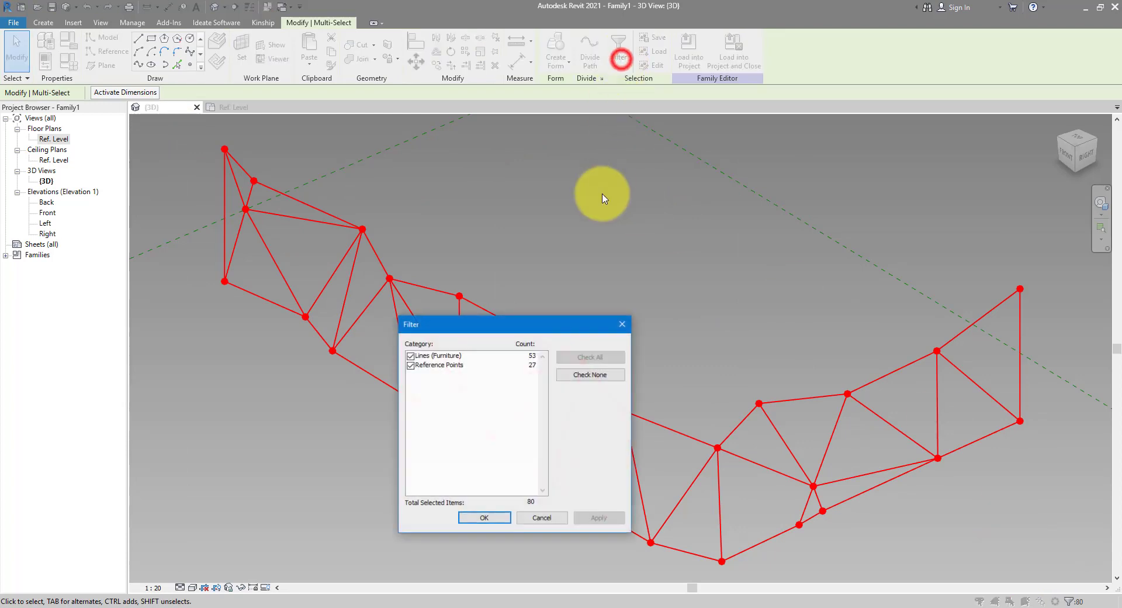
left_click(590, 375)
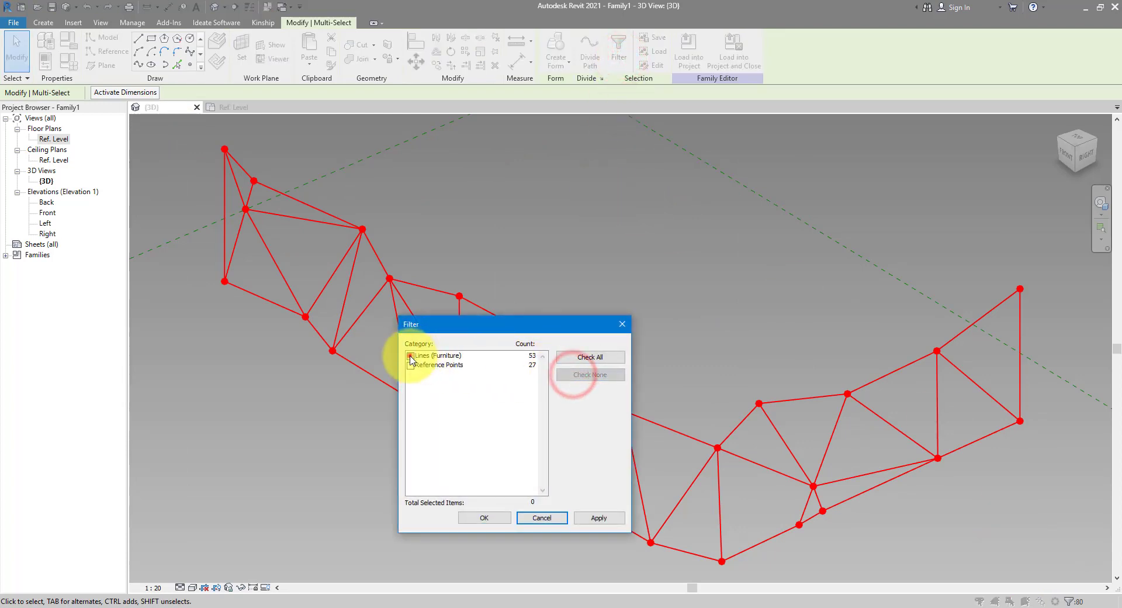
left_click(410, 356)
left_click(485, 518)
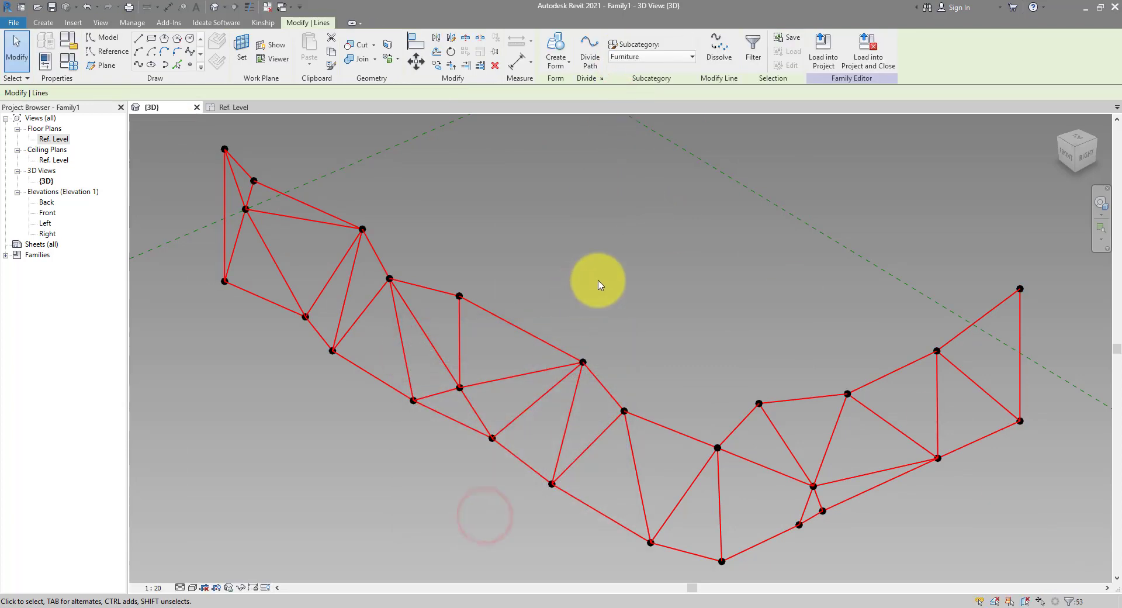
key("ctrl+1")
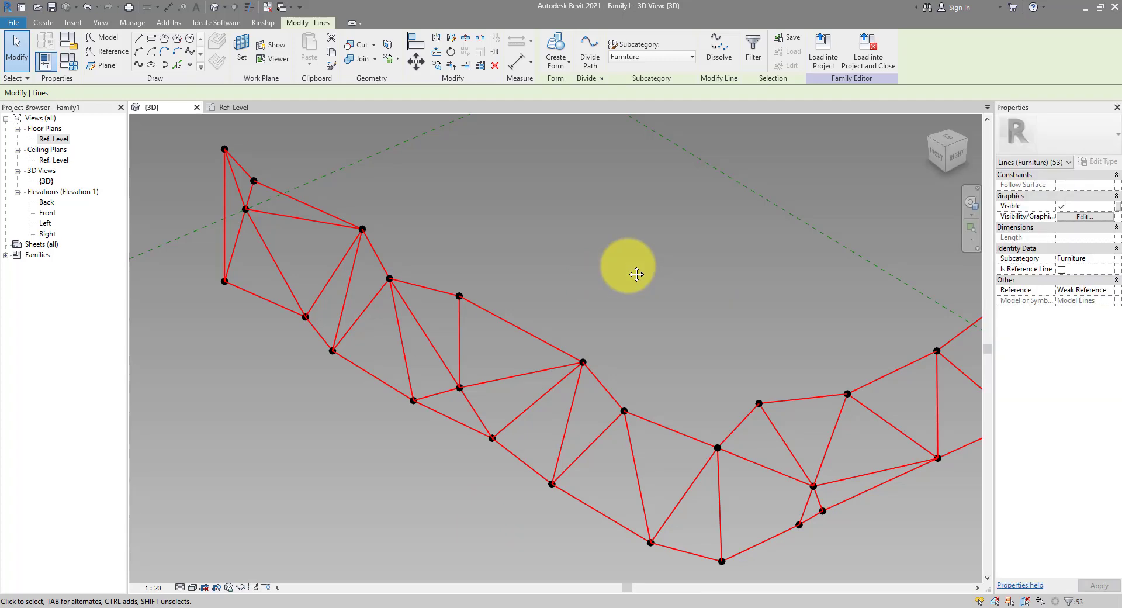
left_click(1063, 270)
middle_click_drag(719, 283, 653, 295)
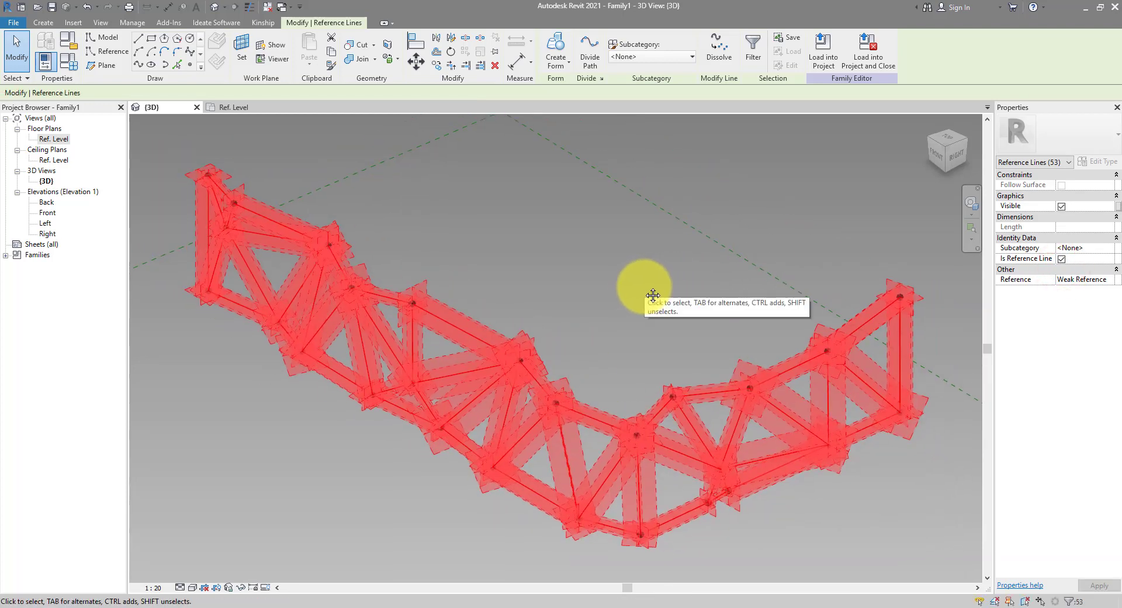
left_click(617, 281)
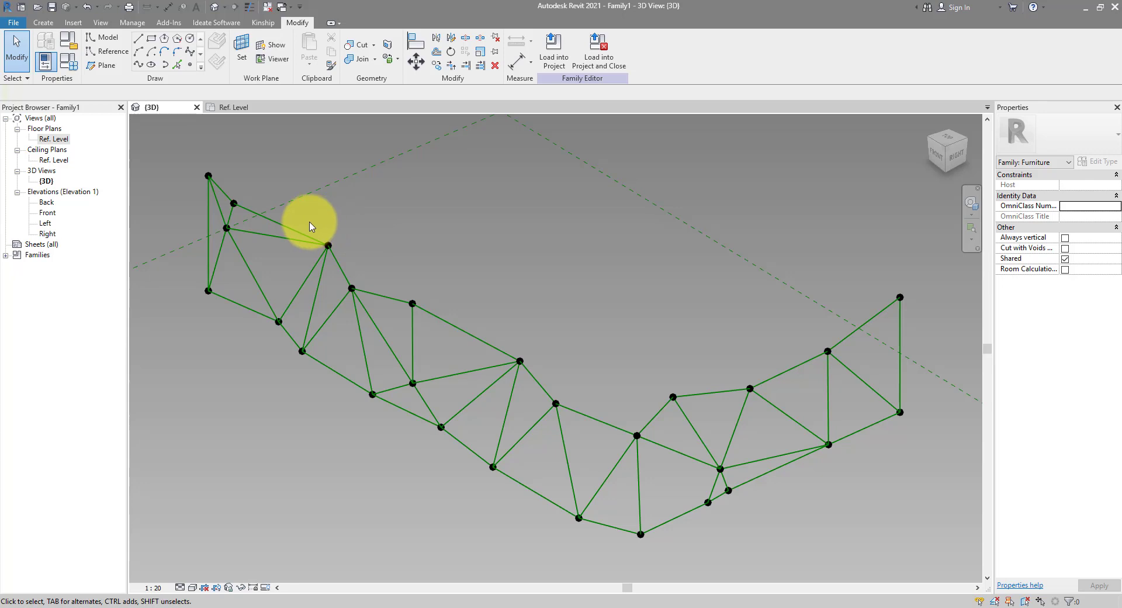
- Fill the first triangles with flat surface forms built from their selected edges
left_click(220, 201)
left_click(205, 212, "ctrl")
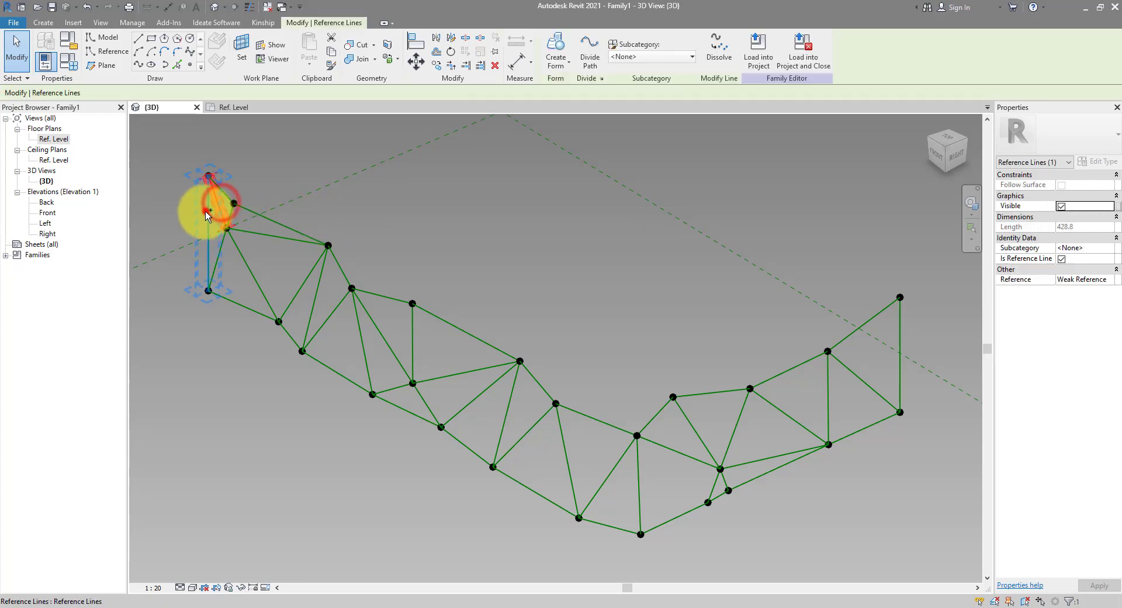
left_click(556, 46)
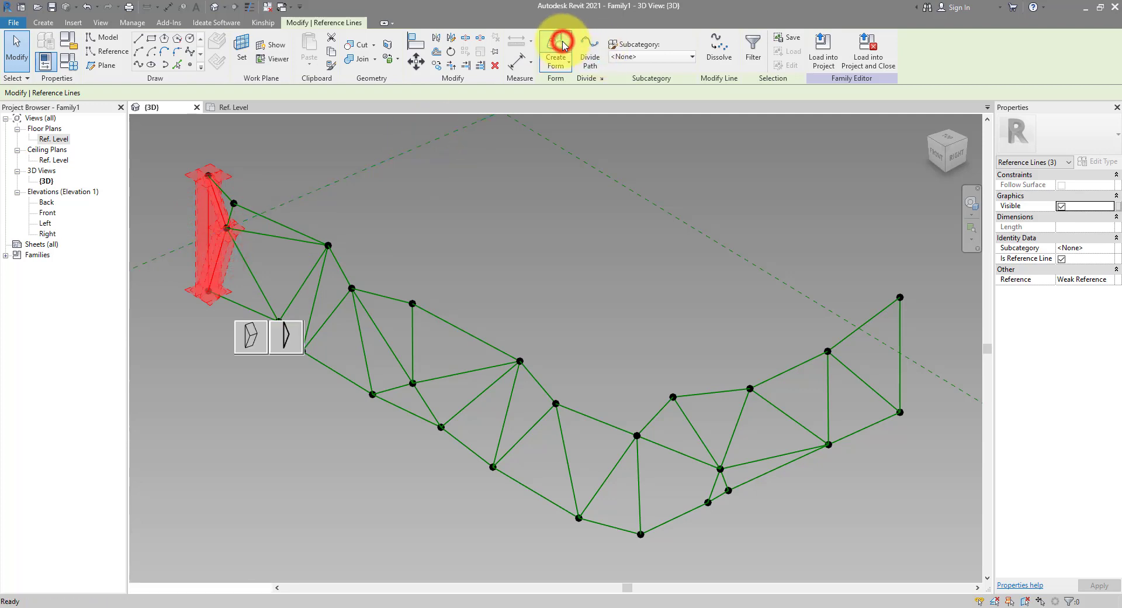
left_click(295, 338)
left_click(222, 191)
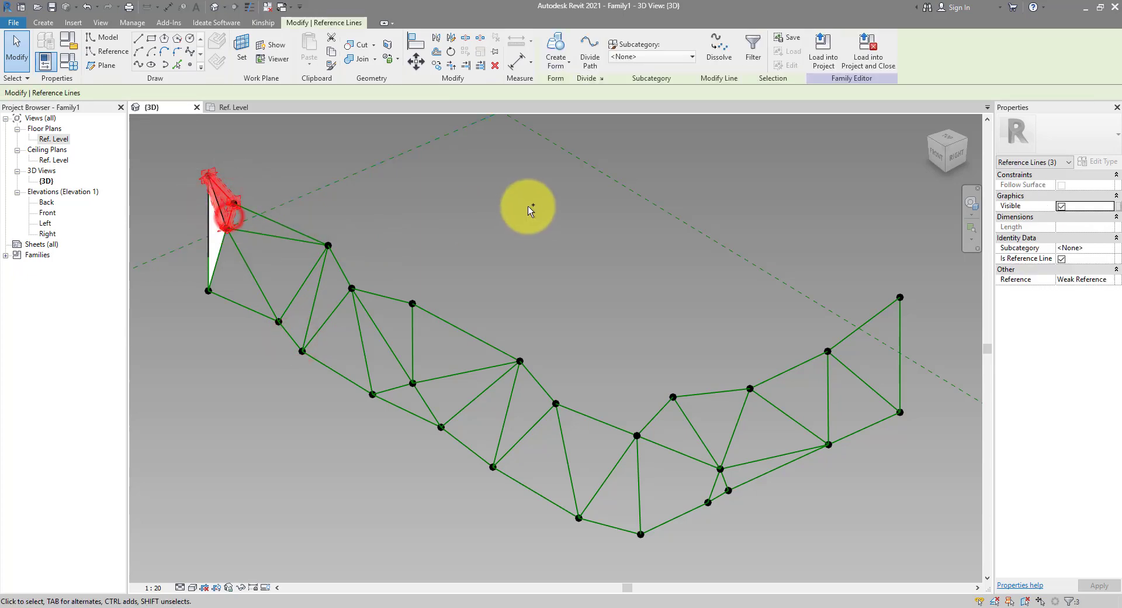
left_click(556, 46)
left_click(308, 287)
left_click(362, 341, "ctrl")
left_click(556, 47)
- Fill the remaining triangles of the frame with surface forms
left_click(597, 419)
left_click(608, 477, "ctrl")
left_click(609, 525, "ctrl")
left_click(556, 47)
left_click(652, 576)
left_click(556, 47)
left_click(897, 388, "ctrl")
left_click(556, 47)
left_click(772, 511)
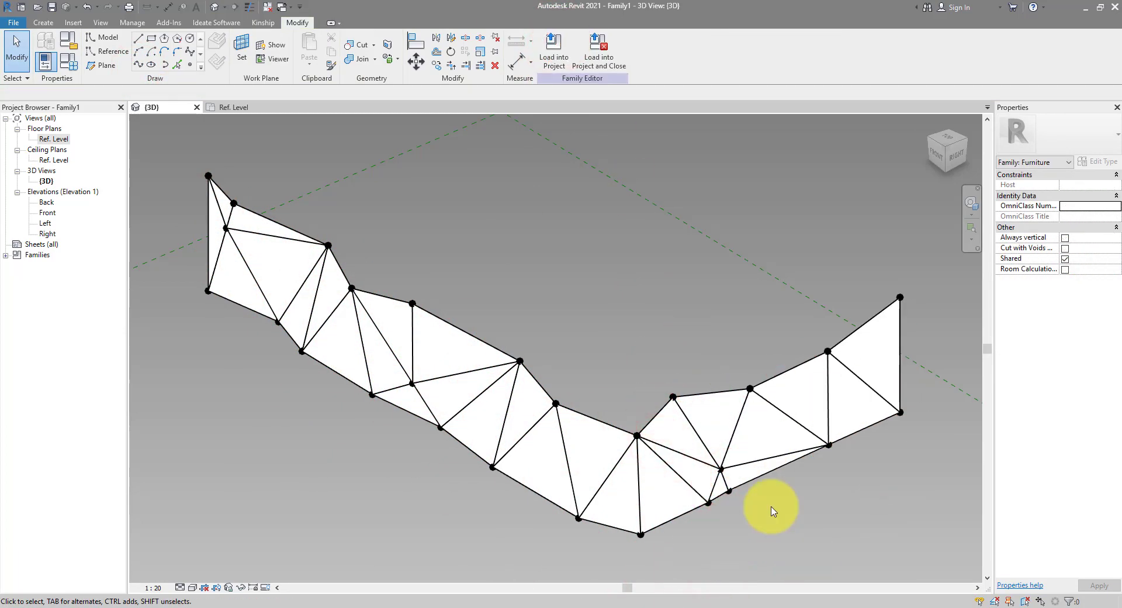
- Drag an interior reference point to a new spot so its triangular surfaces stretch, then inspect from a low angle
left_click(724, 471)
key("Escape")
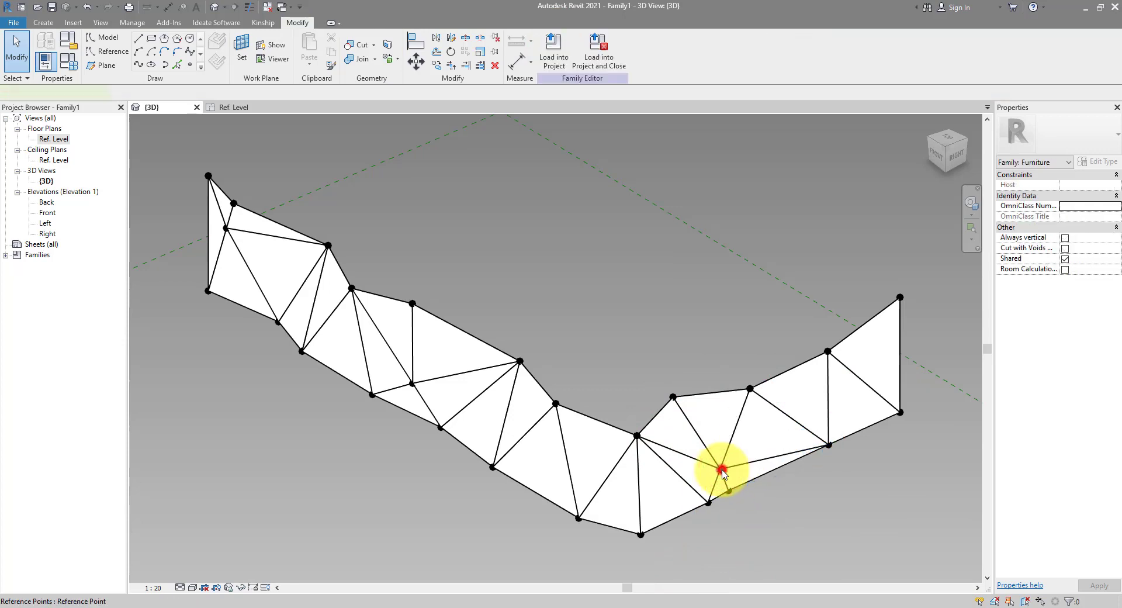
left_click(722, 470)
left_click_drag(738, 483, 774, 510)
middle_click_drag(797, 518, 575, 379, "shift")
left_click(534, 401)
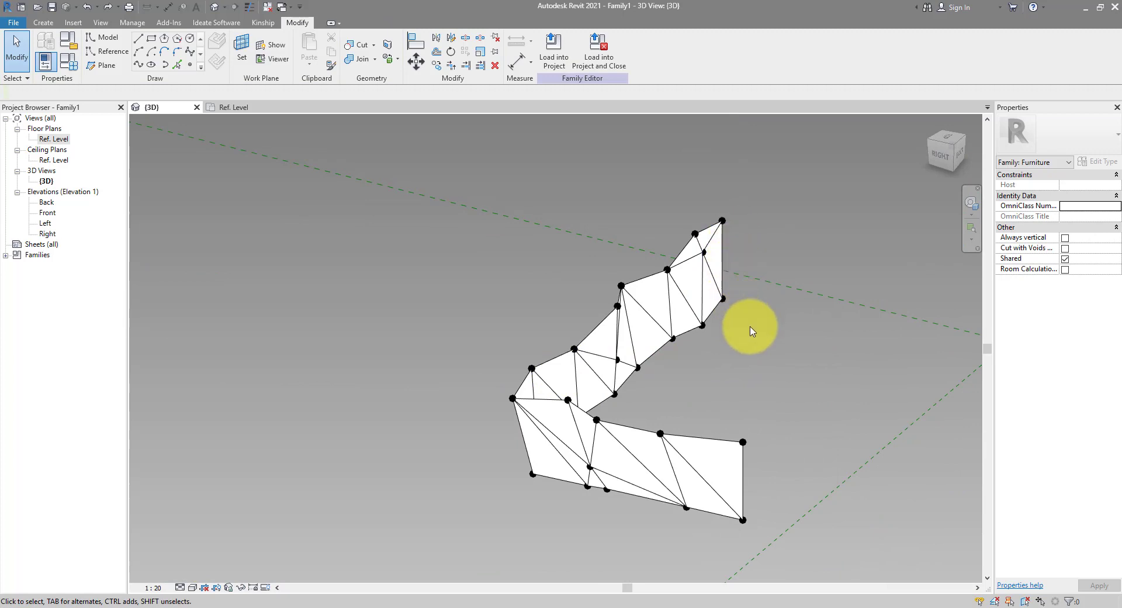
left_click(734, 406)
- Copy the corner reference point 750 away from the strip
middle_click_drag(807, 439, 679, 492, "shift")
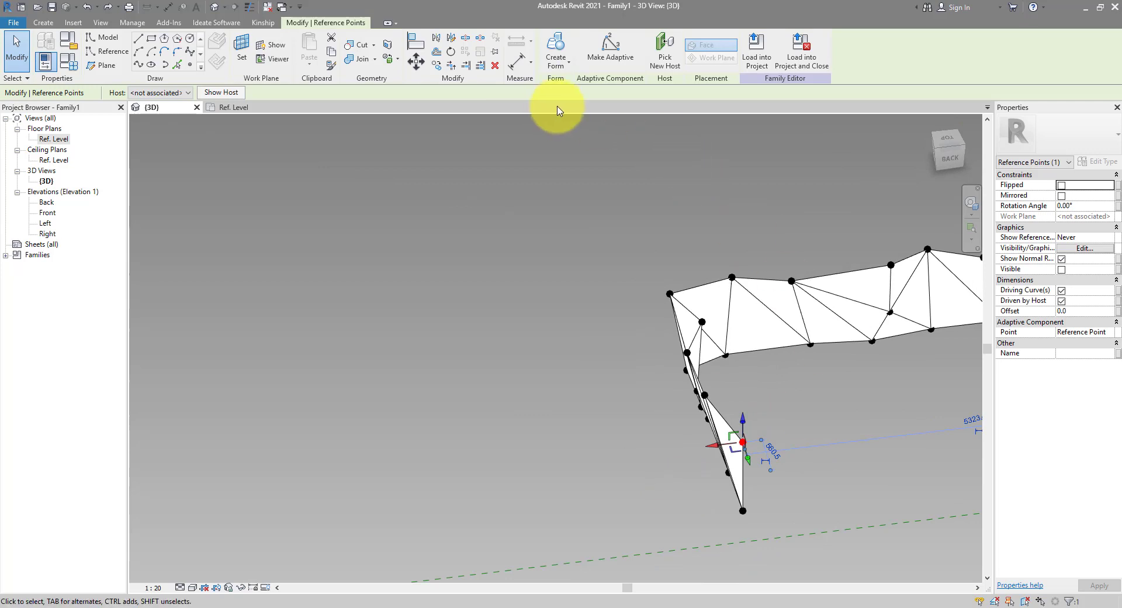
middle_click_drag(777, 307, 737, 389, "shift")
left_click(436, 68)
left_click(743, 442)
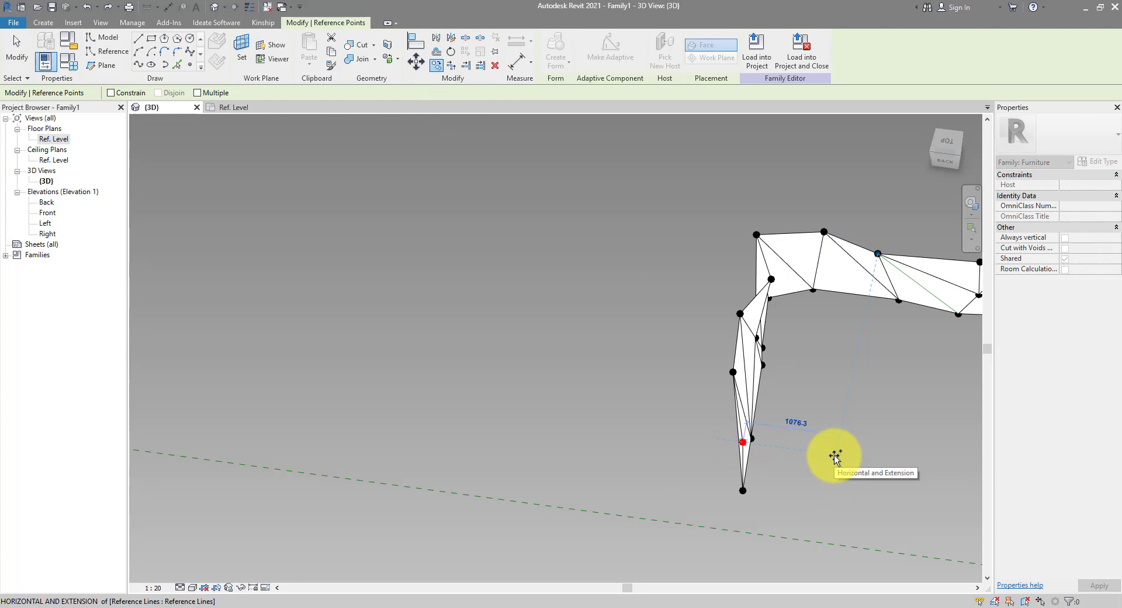
type("75")
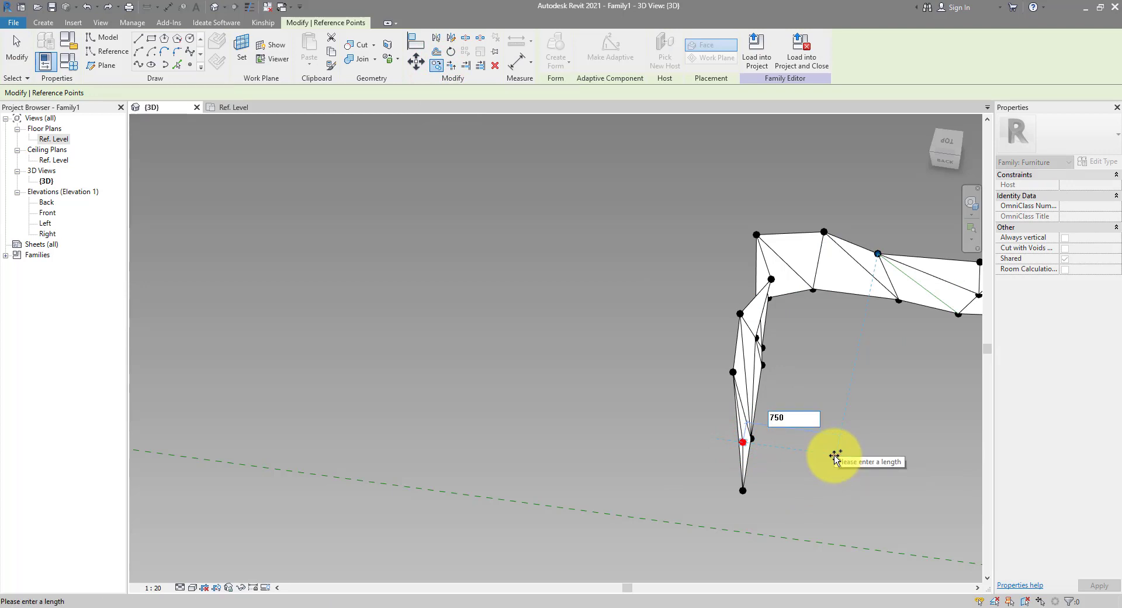
type("0")
key("Return")
- Copy the reference point at the strip's end 750 away
middle_click_drag(834, 448, 596, 275, "shift")
left_click(800, 398)
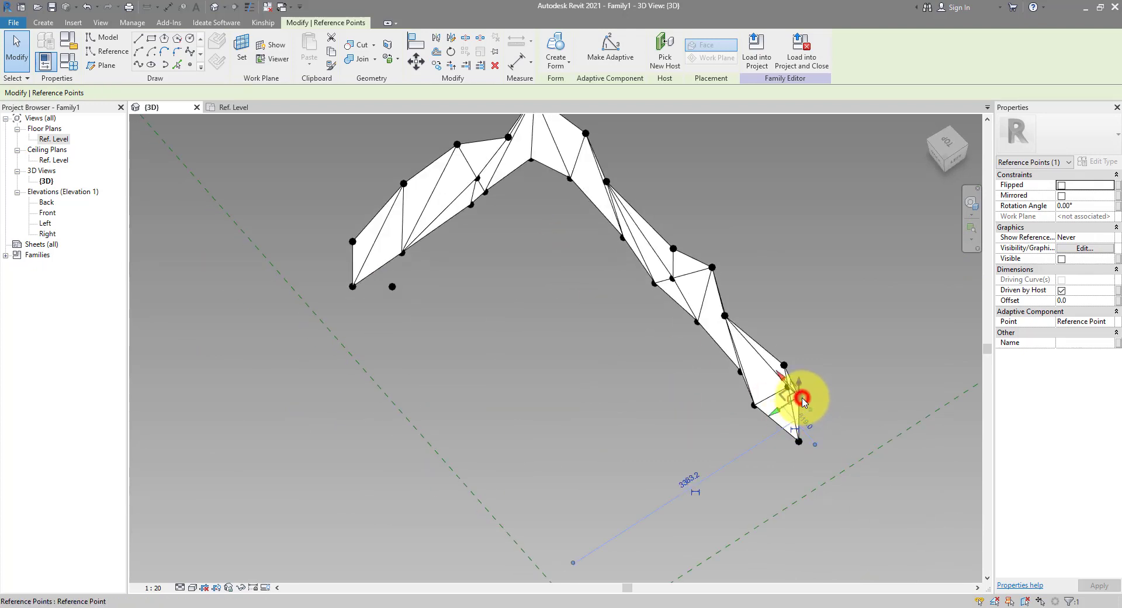
left_click(439, 65)
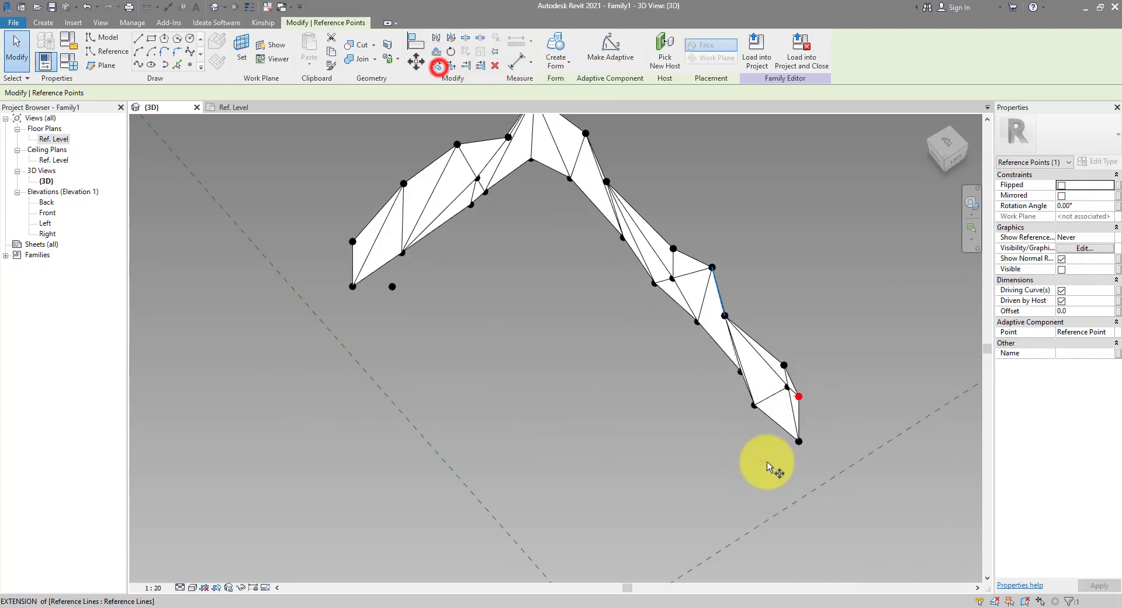
left_click(833, 448)
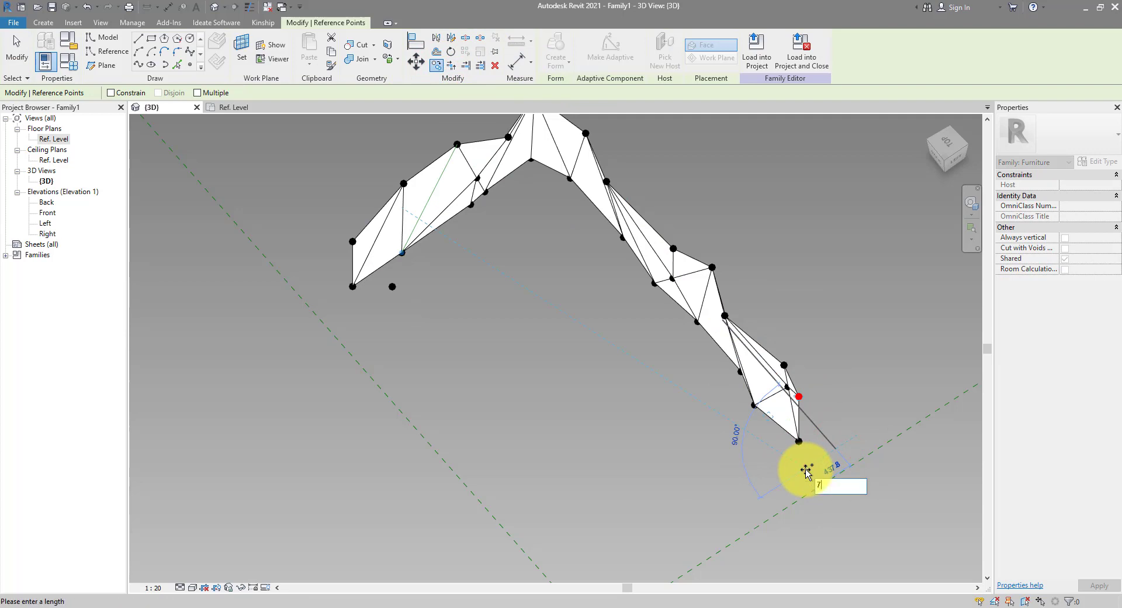
type("750")
key("Return")
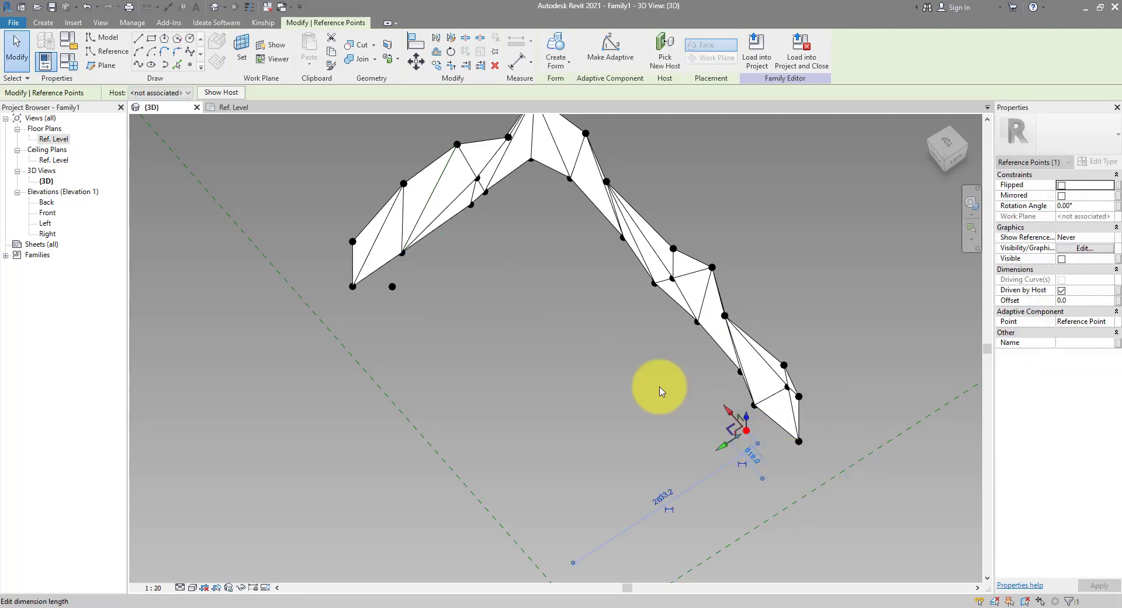
- Copy two more reference points to new positions beside the upper corner
middle_click_drag(624, 372, 615, 447, "shift")
left_click(383, 285)
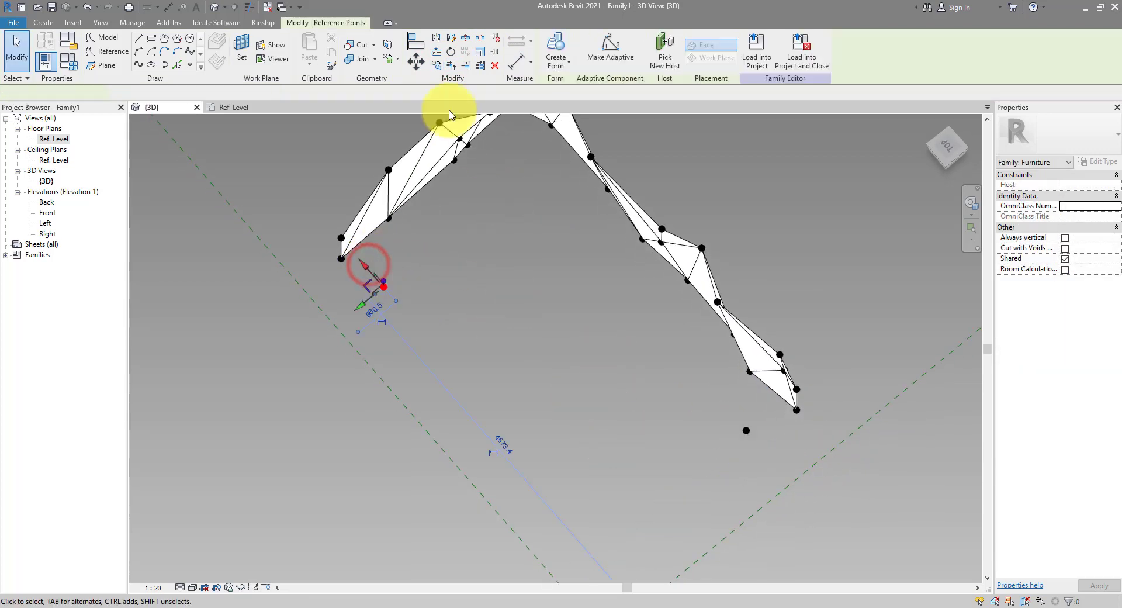
left_click(438, 66)
left_click(384, 286)
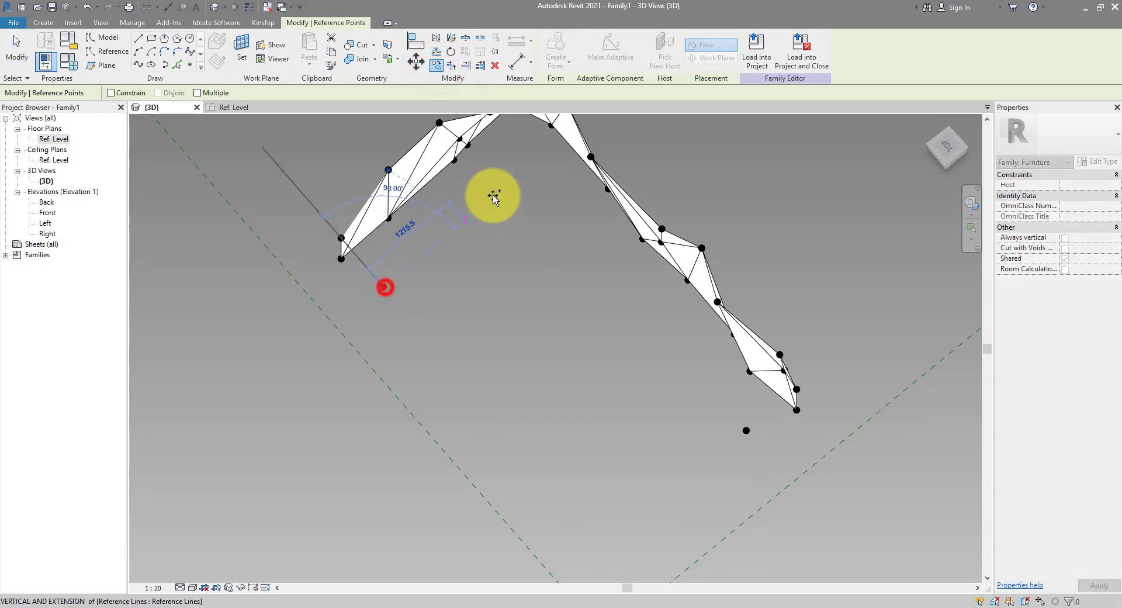
left_click(542, 156)
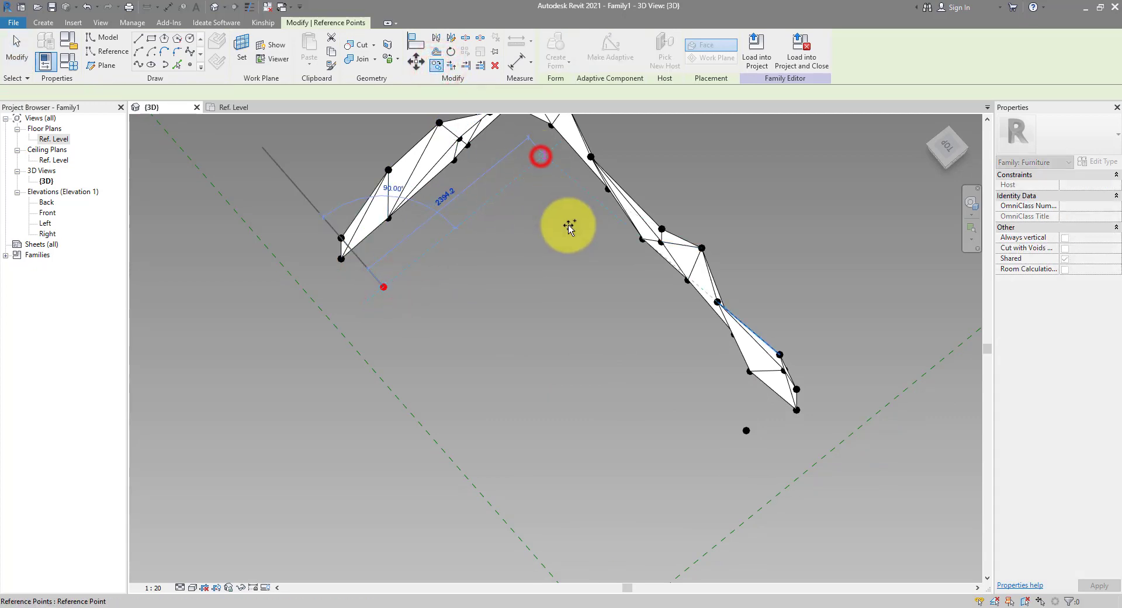
left_click_drag(675, 393, 753, 455)
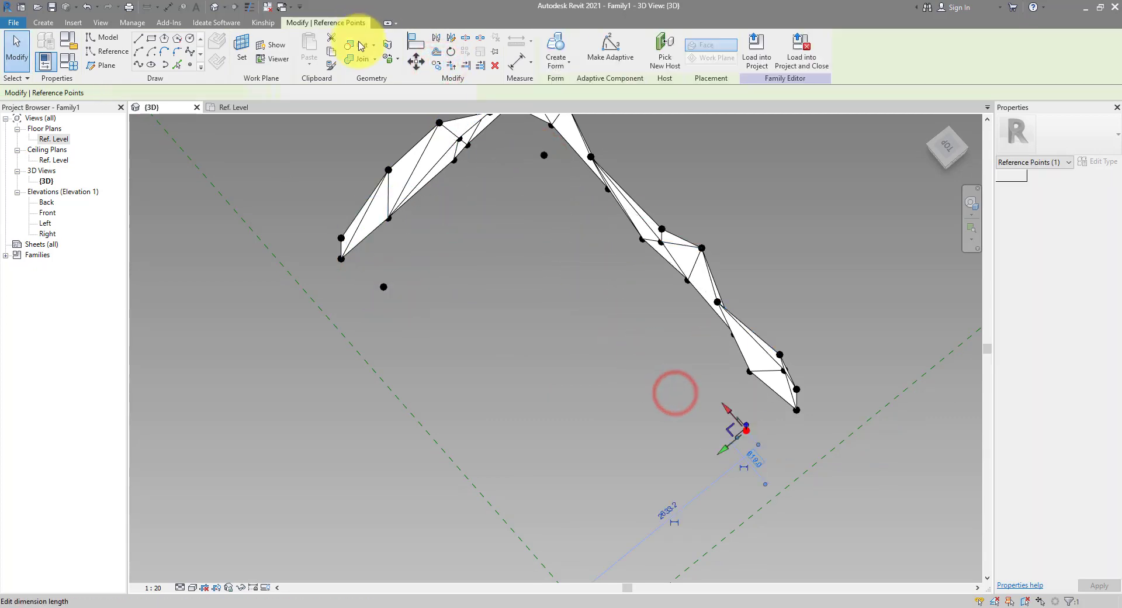
left_click(436, 64)
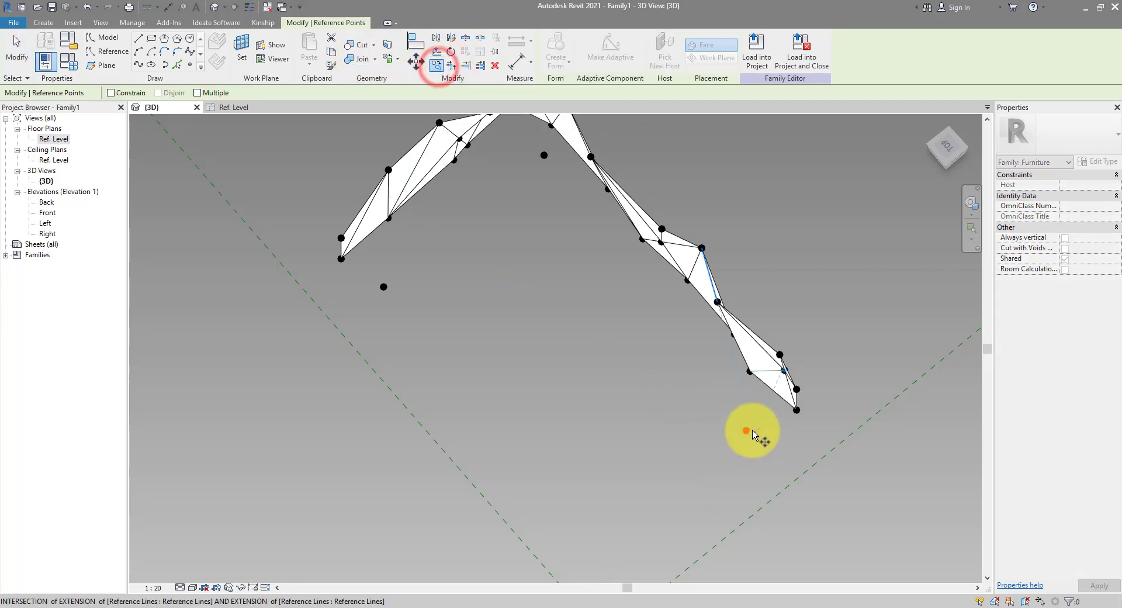
left_click(747, 431)
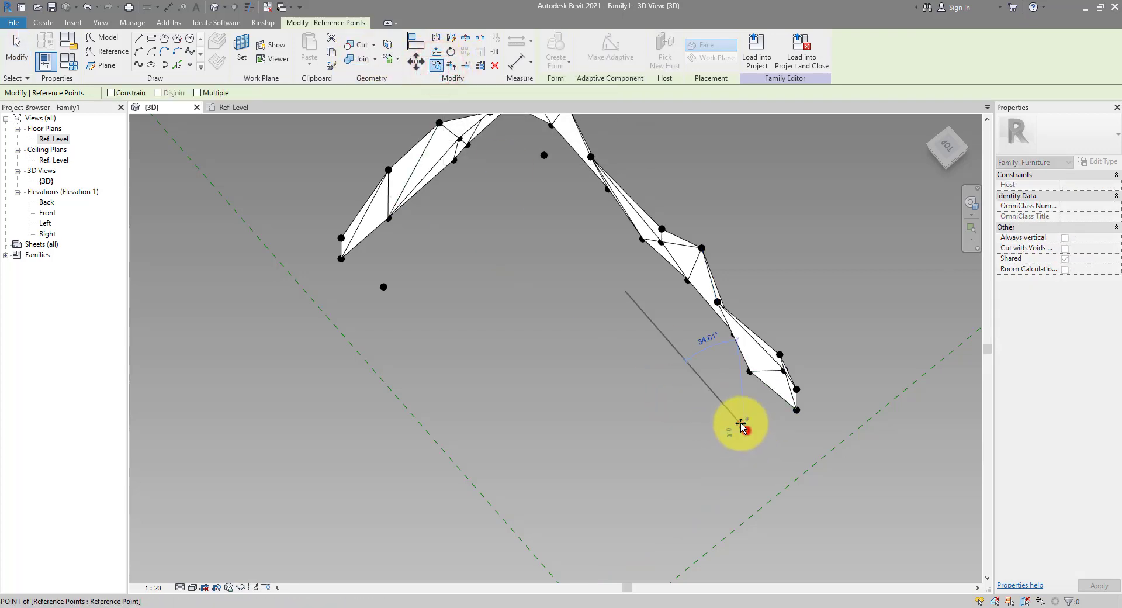
left_click(522, 173)
- Join the lower-left reference point to the offset point, then on to the upper copied point
left_click(552, 221)
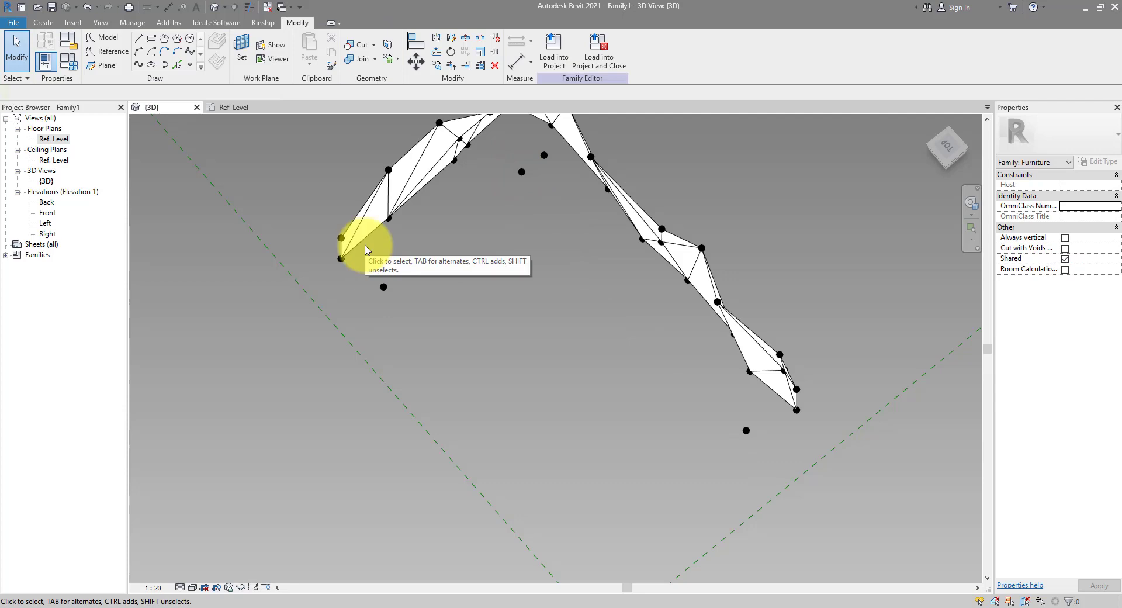
left_click_drag(325, 218, 359, 240)
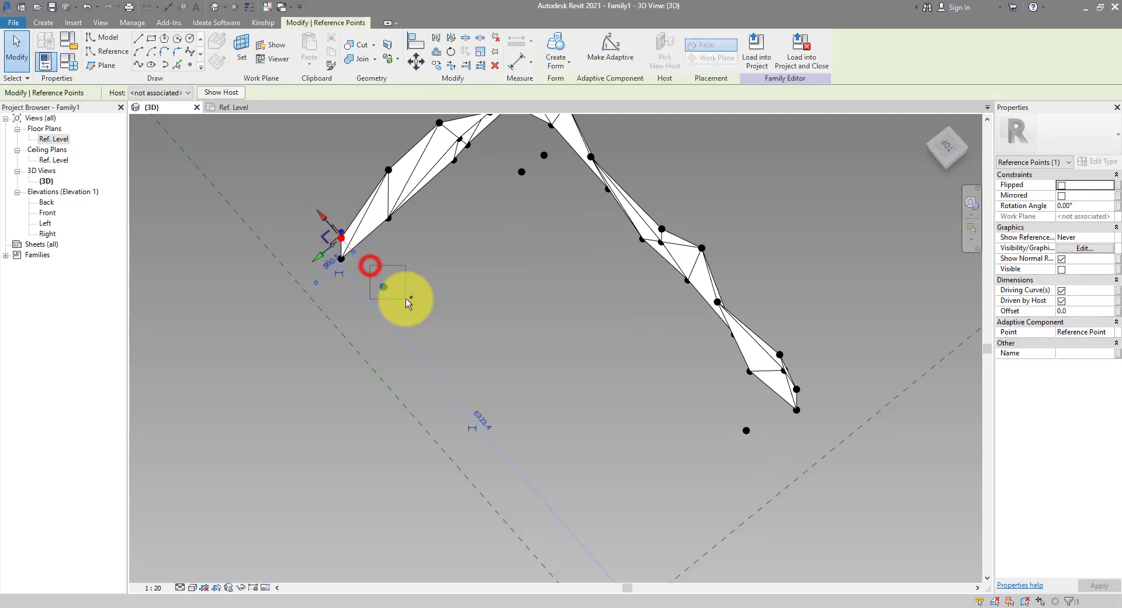
left_click_drag(407, 298, 408, 298, "ctrl")
left_click(139, 64)
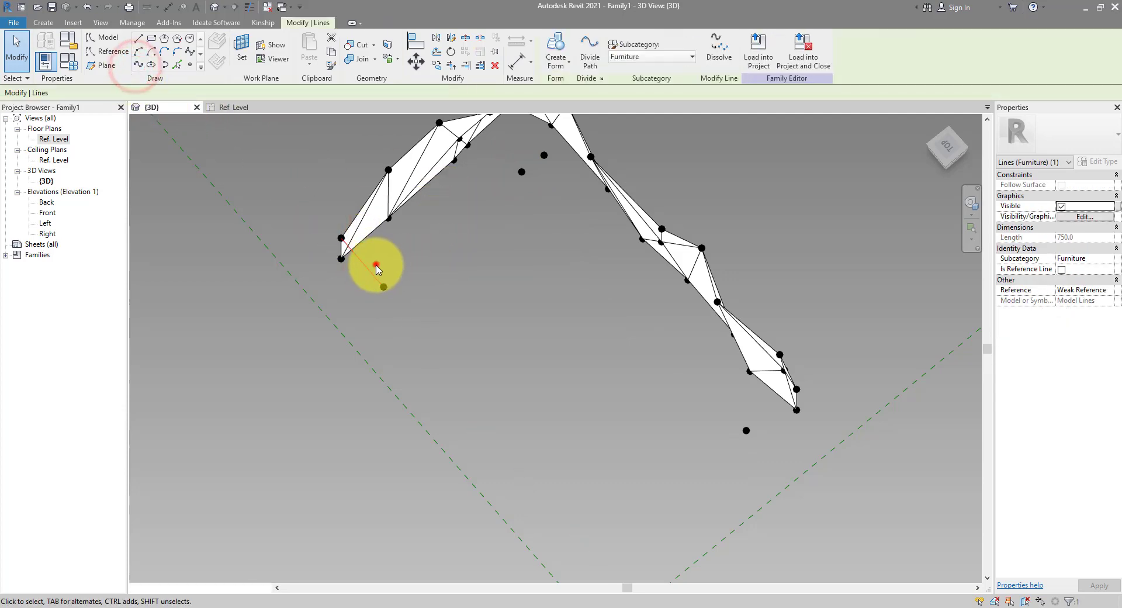
left_click(383, 285)
left_click(544, 155, "ctrl")
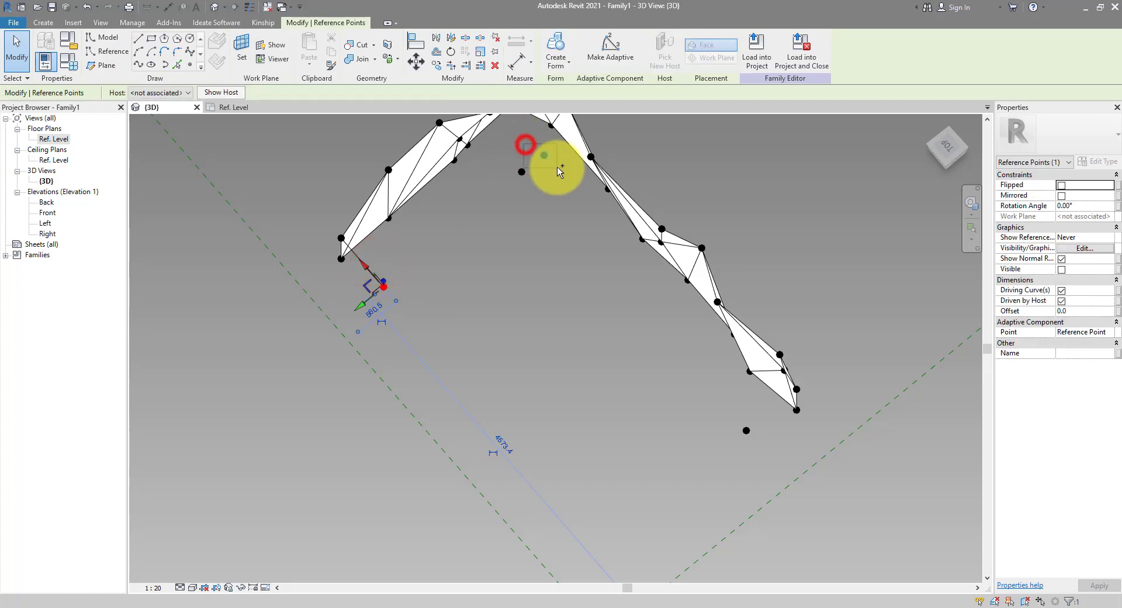
left_click(147, 67)
left_click(510, 156)
- Connect the upper point to the far-right point, and the far point to the counter's end point
left_click_drag(713, 403, 755, 450)
left_click(139, 62)
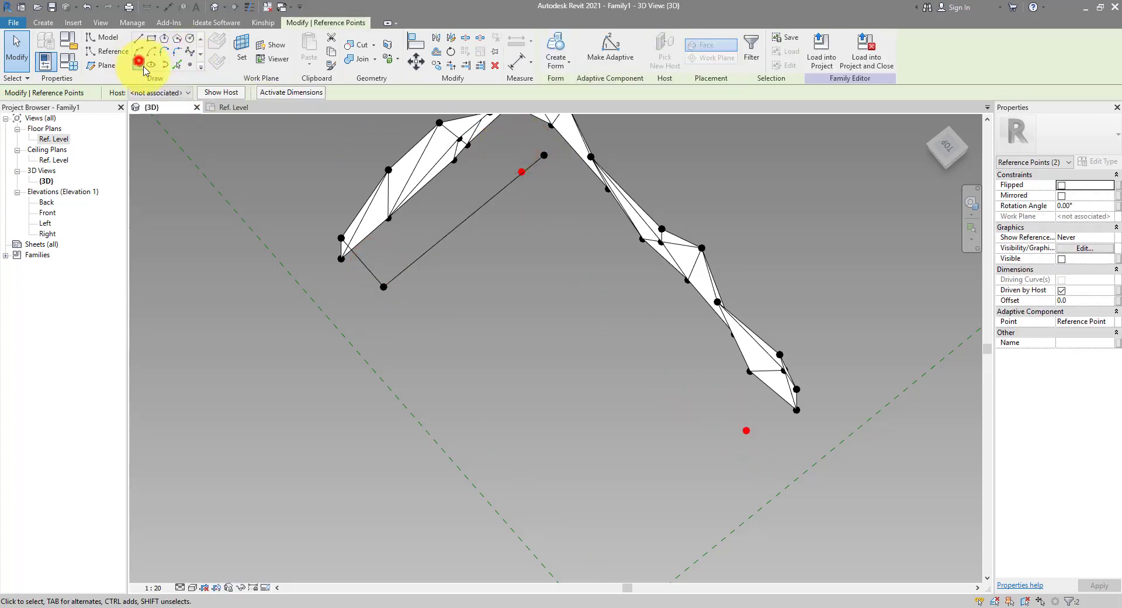
left_click(735, 399)
left_click(796, 388)
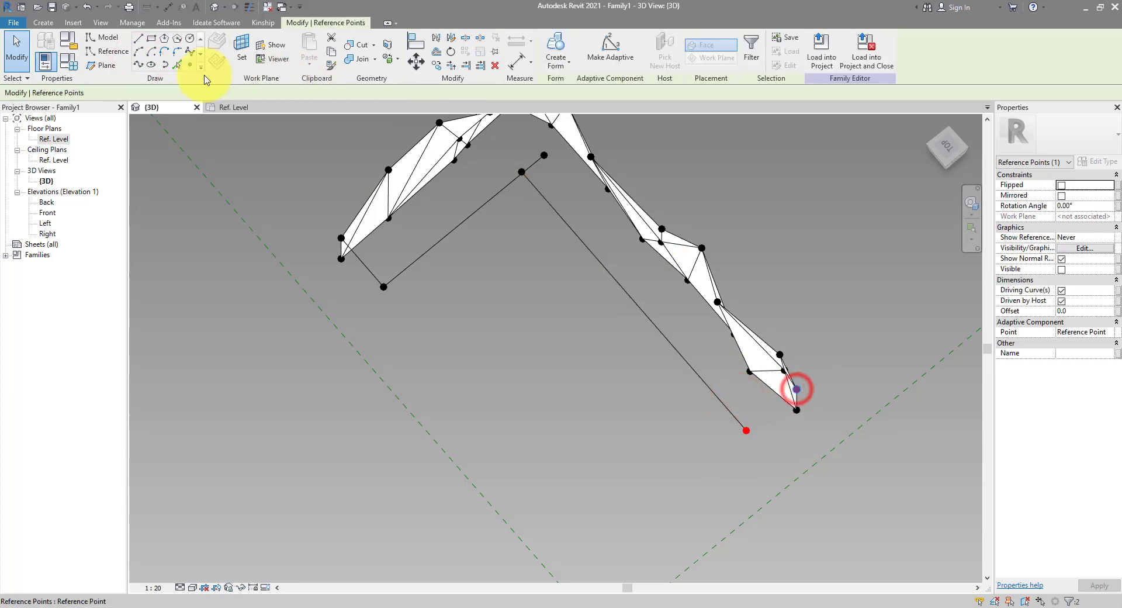
left_click(150, 65)
left_click(578, 292)
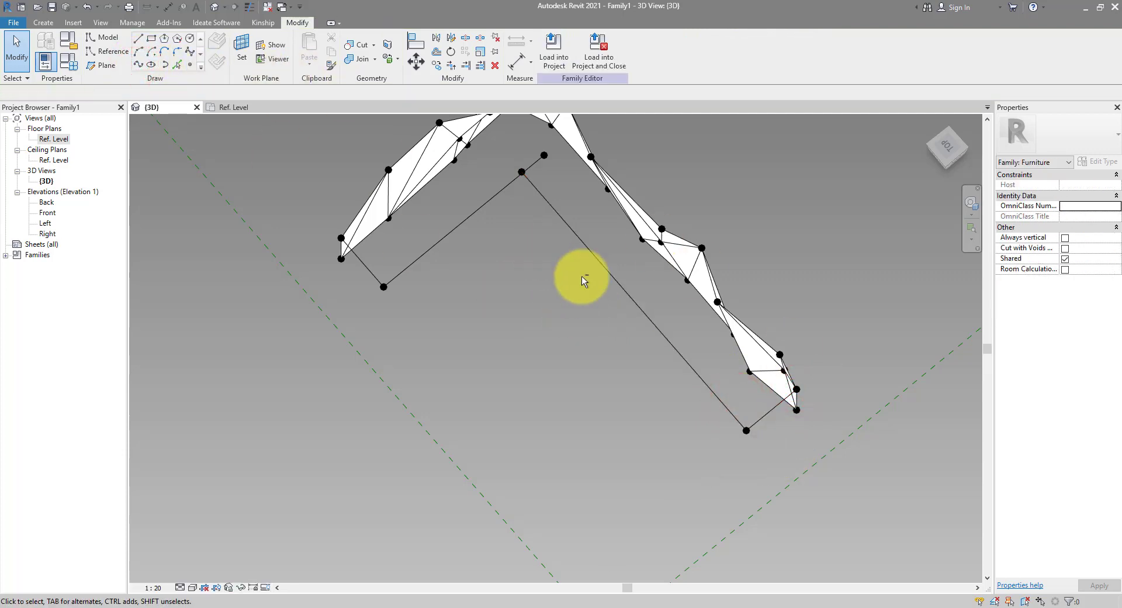
- Select the four connected lines and tick Is Reference Line
middle_click_drag(581, 281, 639, 261, "shift")
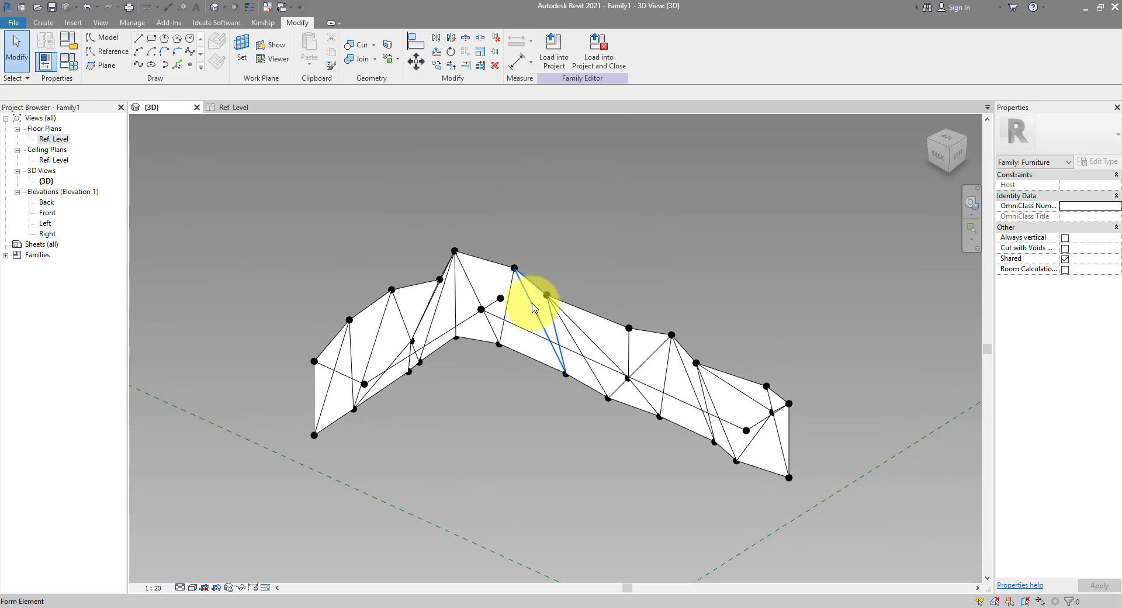
left_click(520, 325)
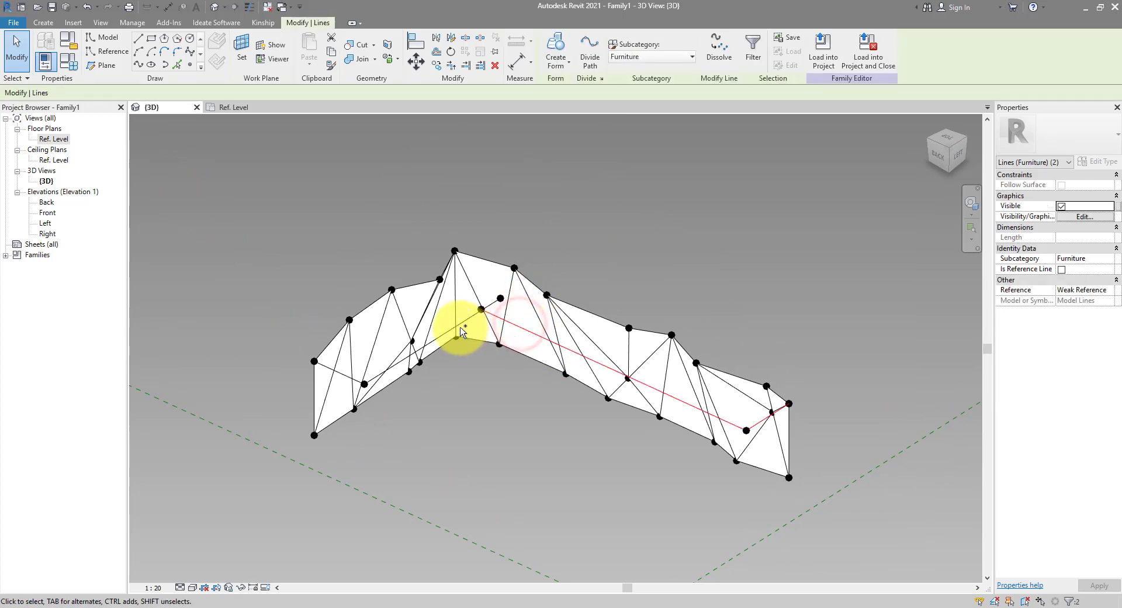
left_click(459, 327, "ctrl")
left_click(1062, 270)
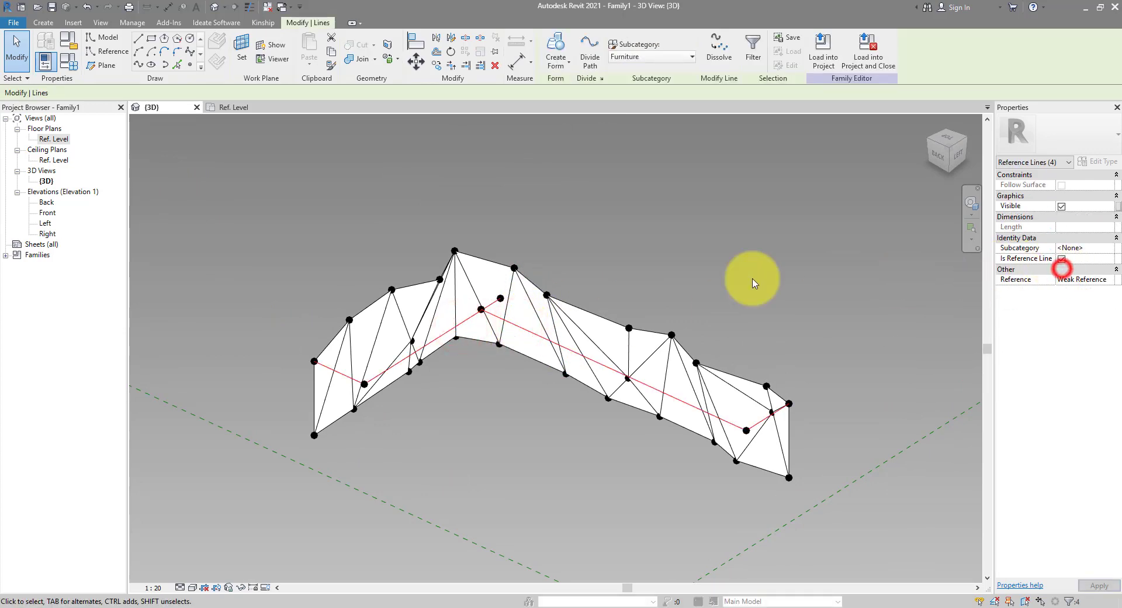
left_click(634, 251)
scroll(494, 304, "up", 5)
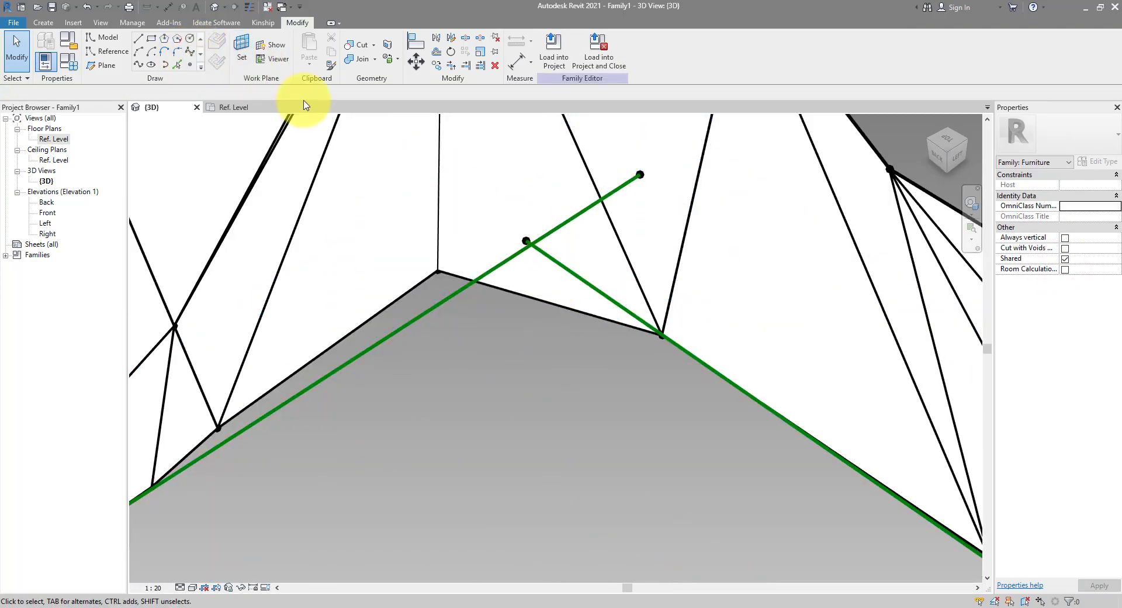
- Place a reference point on the reference line with Draw on Face and host it at the lines' intersection
left_click(190, 63)
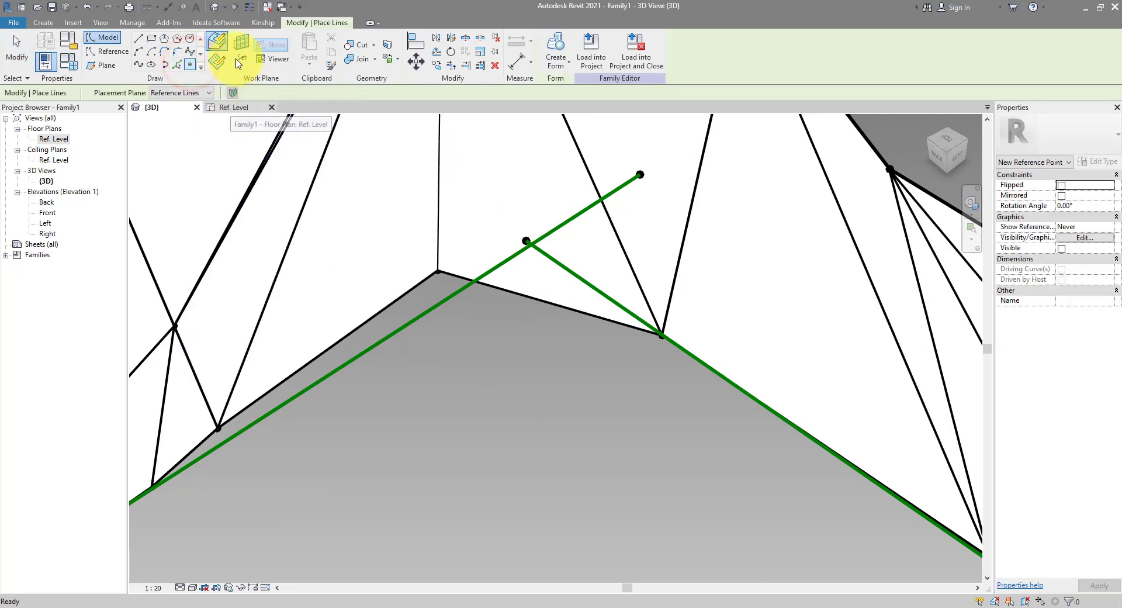
left_click(219, 42)
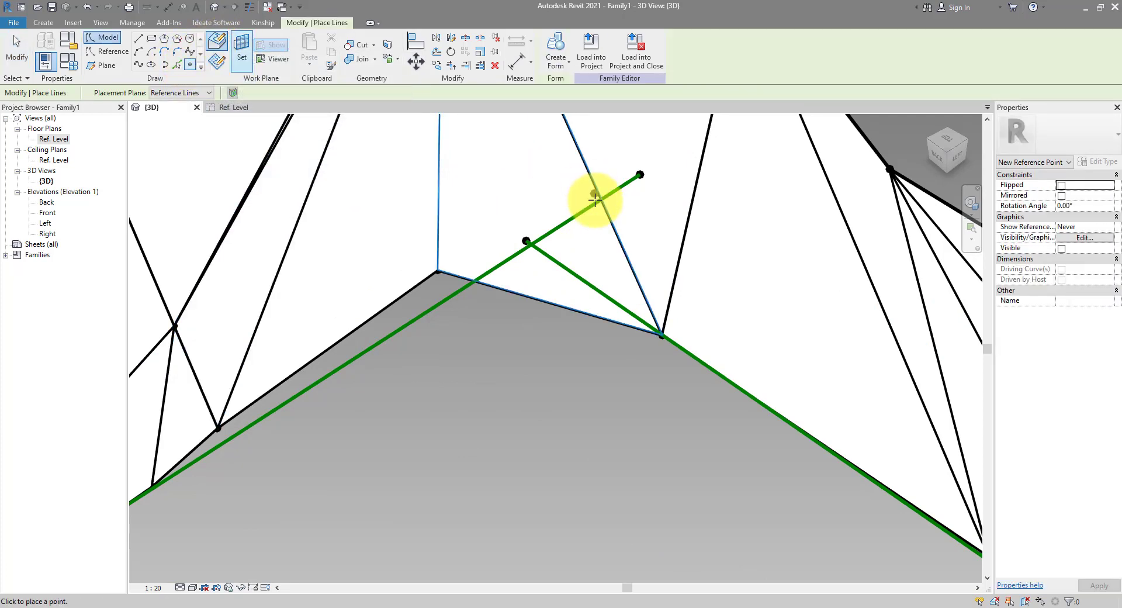
left_click(557, 227)
key("Escape")
key("Escape")
left_click(558, 229)
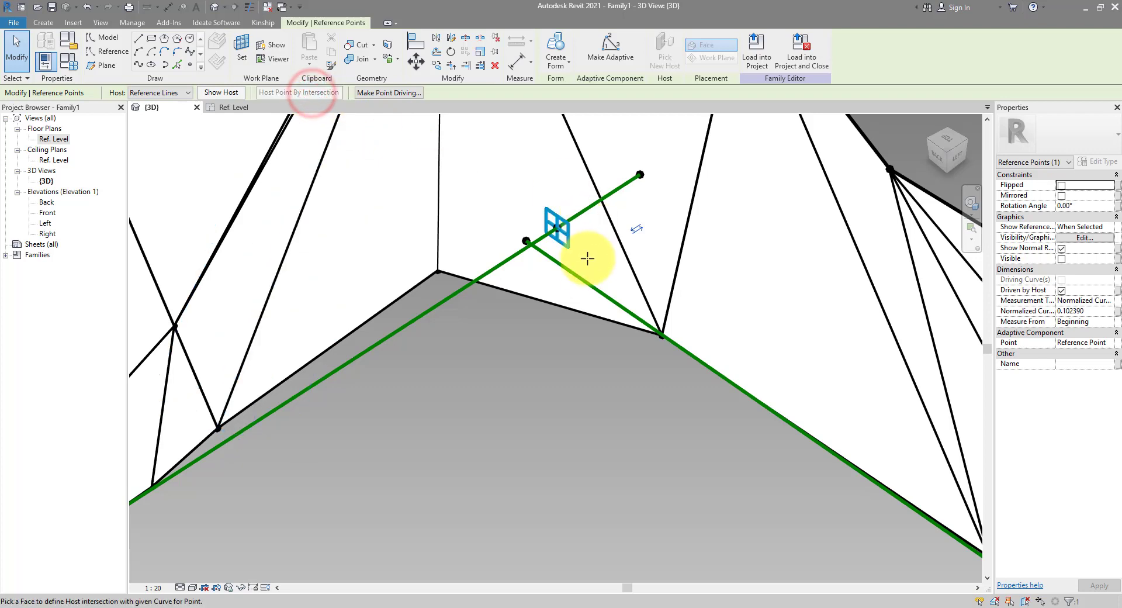
left_click(578, 274)
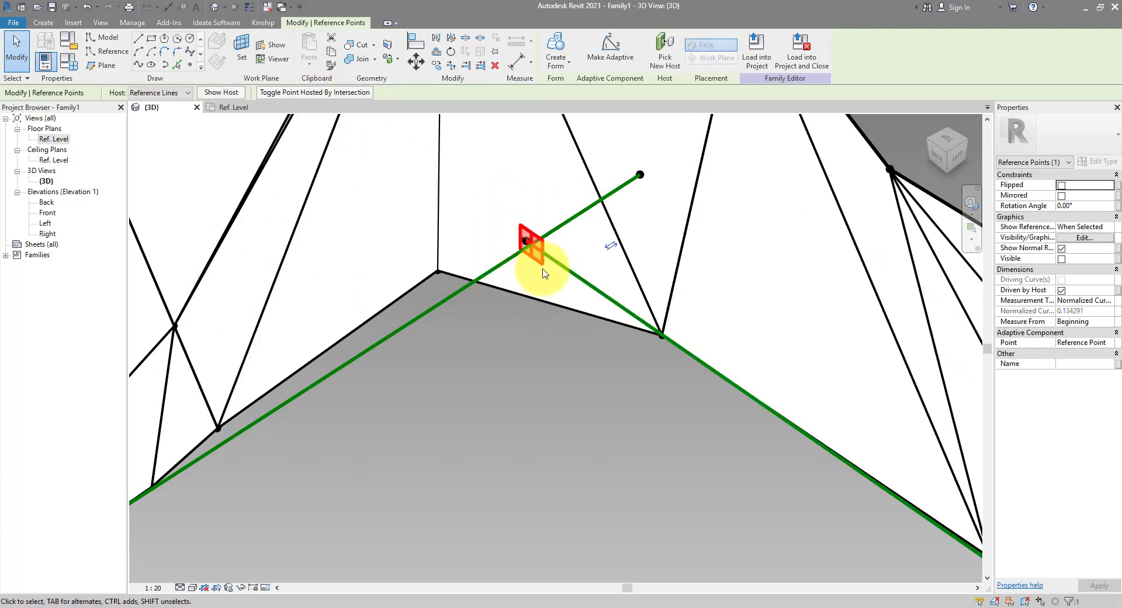
left_click(544, 332)
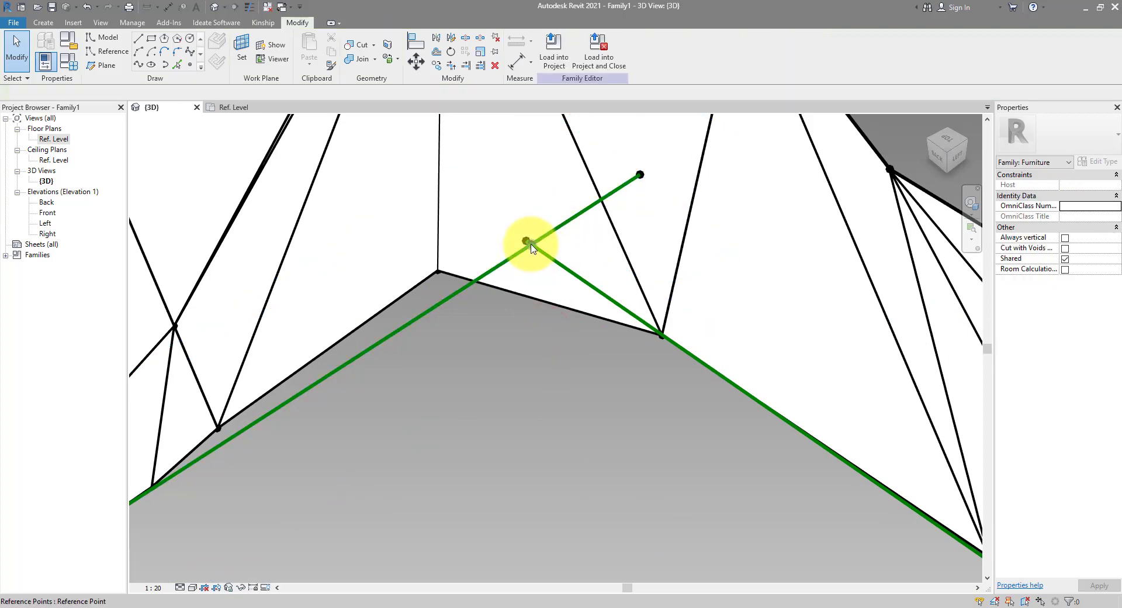
- Join the intersection point and another point with a spline through points
left_click(531, 247)
scroll(589, 206, "down", 3)
left_click_drag(394, 376, 269, 421)
left_click(264, 418, "ctrl")
left_click(138, 65)
left_click(586, 269)
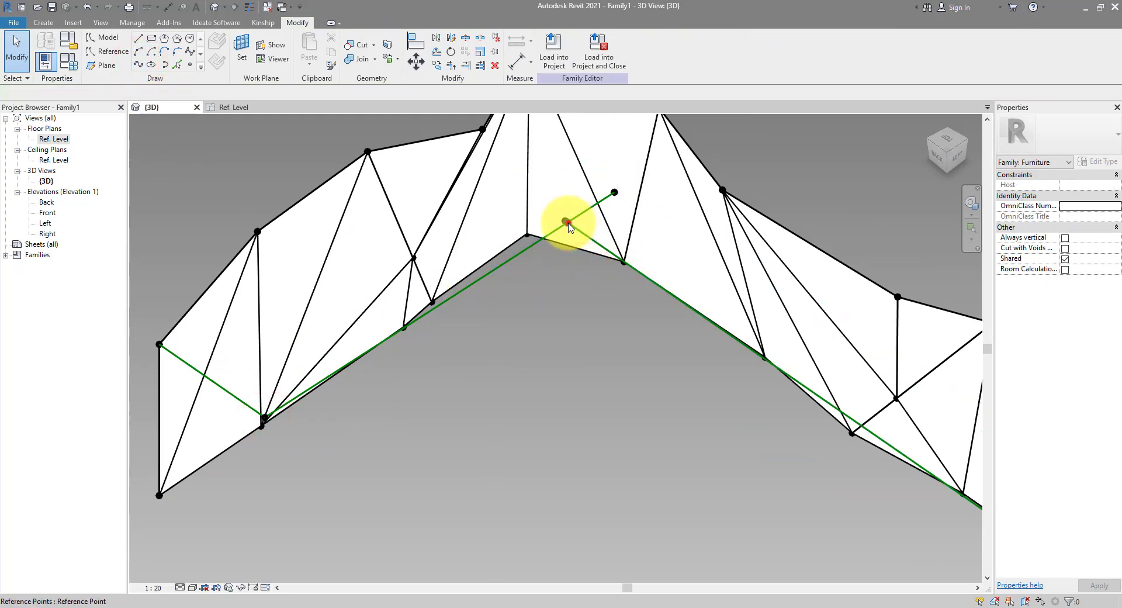
- Connect the far-end point to the corner intersection point with a new line
left_click(568, 225)
scroll(501, 404, "up", 5)
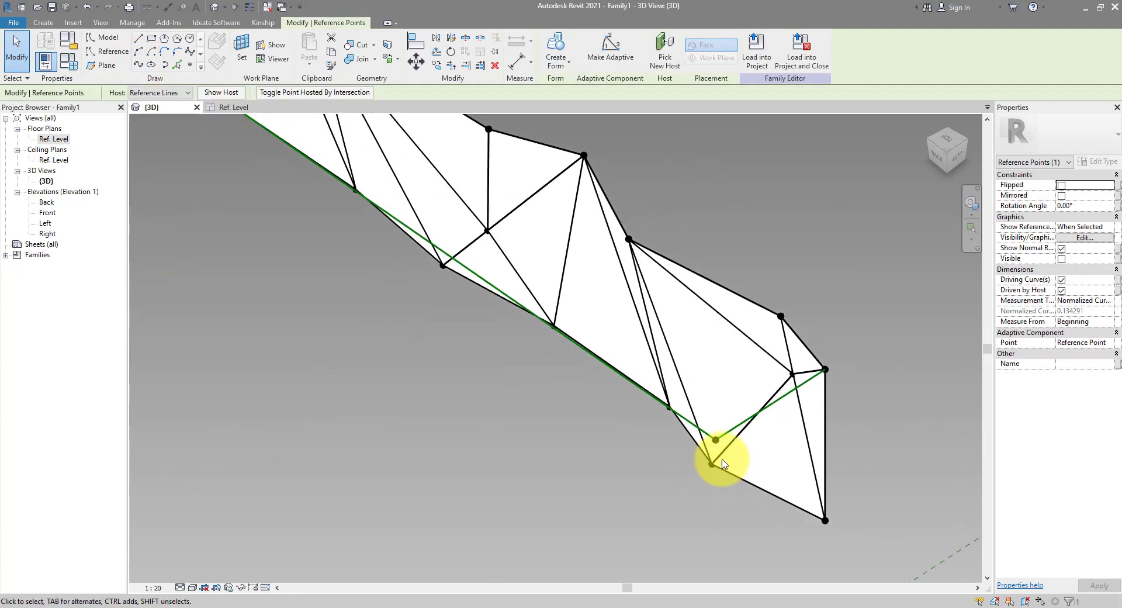
left_click(718, 442, "ctrl")
scroll(719, 443, "down", 3)
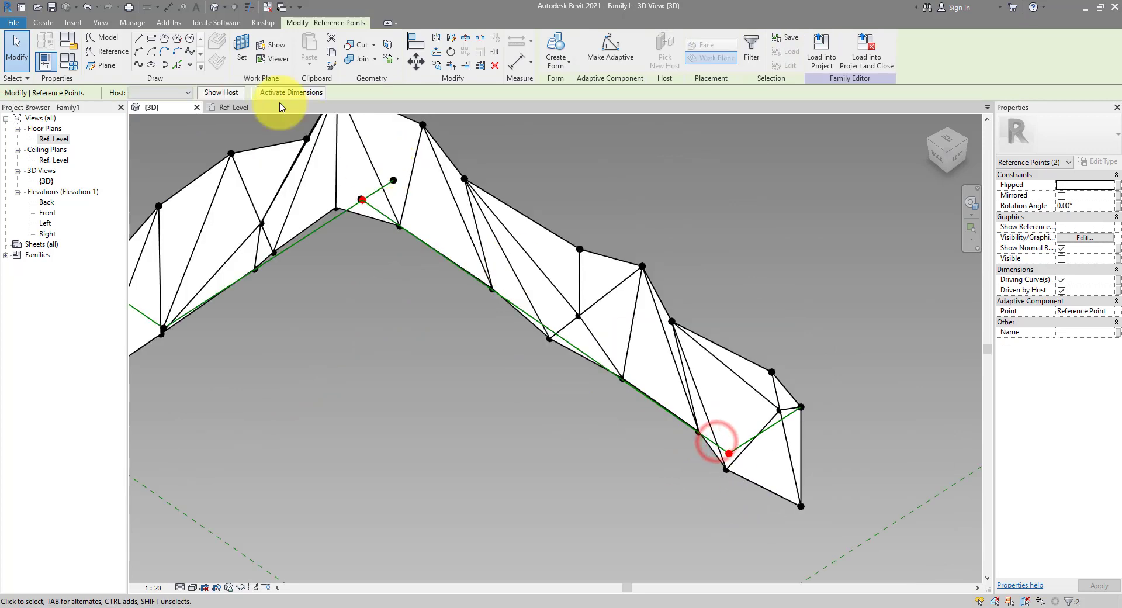
left_click(139, 65)
left_click(400, 284)
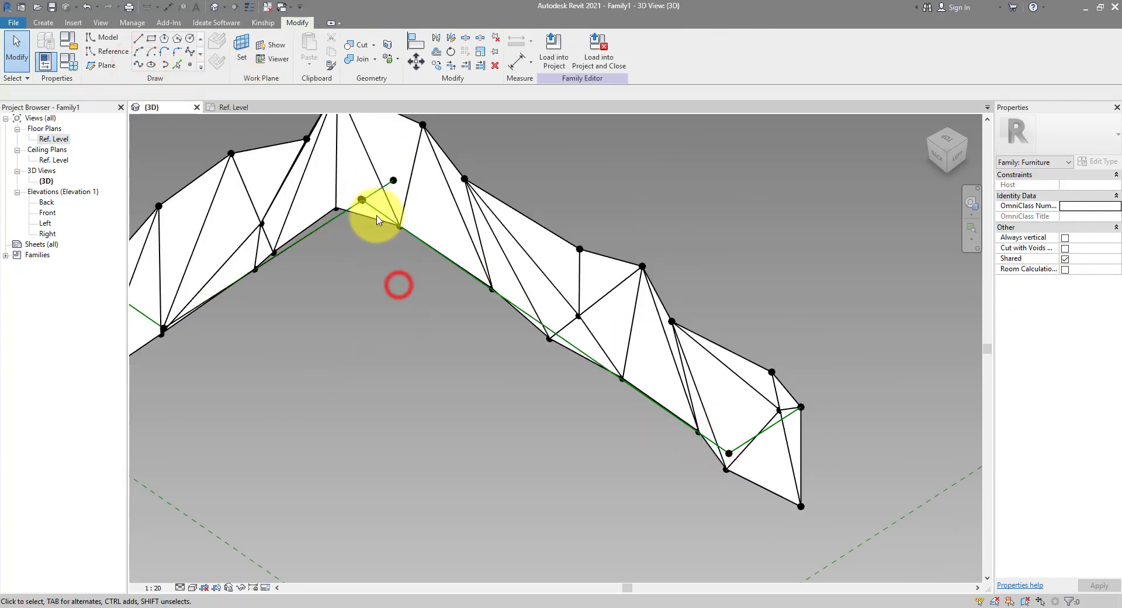
- Check the reference point and the intersection point to confirm their hosting
left_click(395, 184)
key("Escape")
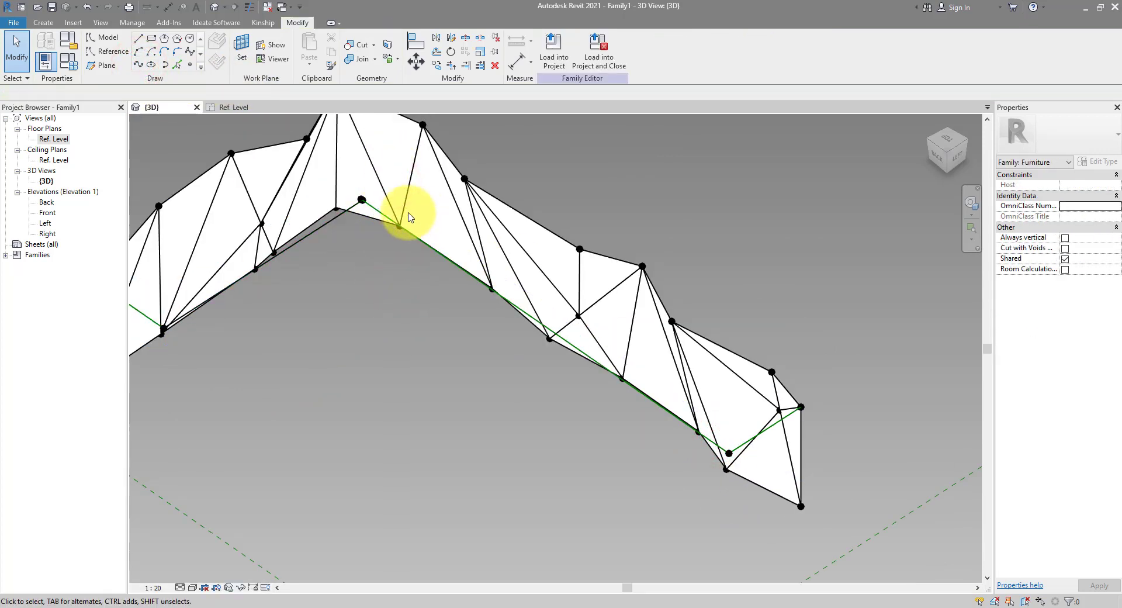
scroll(391, 202, "up", 6)
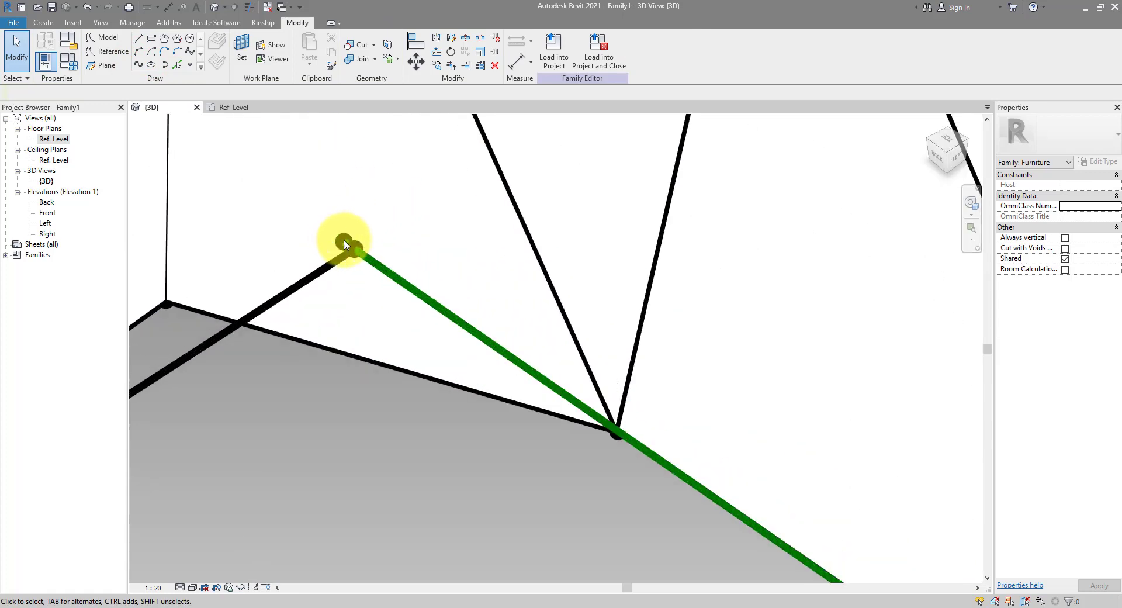
left_click(347, 240)
key("Escape")
scroll(354, 228, "down", 6)
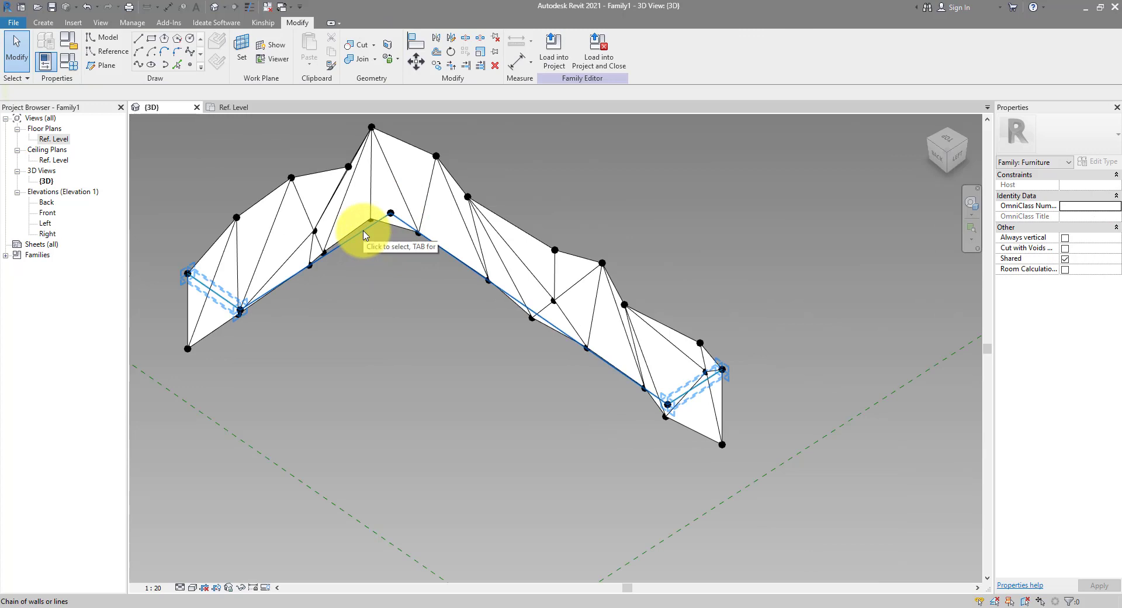
- Convert the chain of new lines into reference lines
left_click(363, 235)
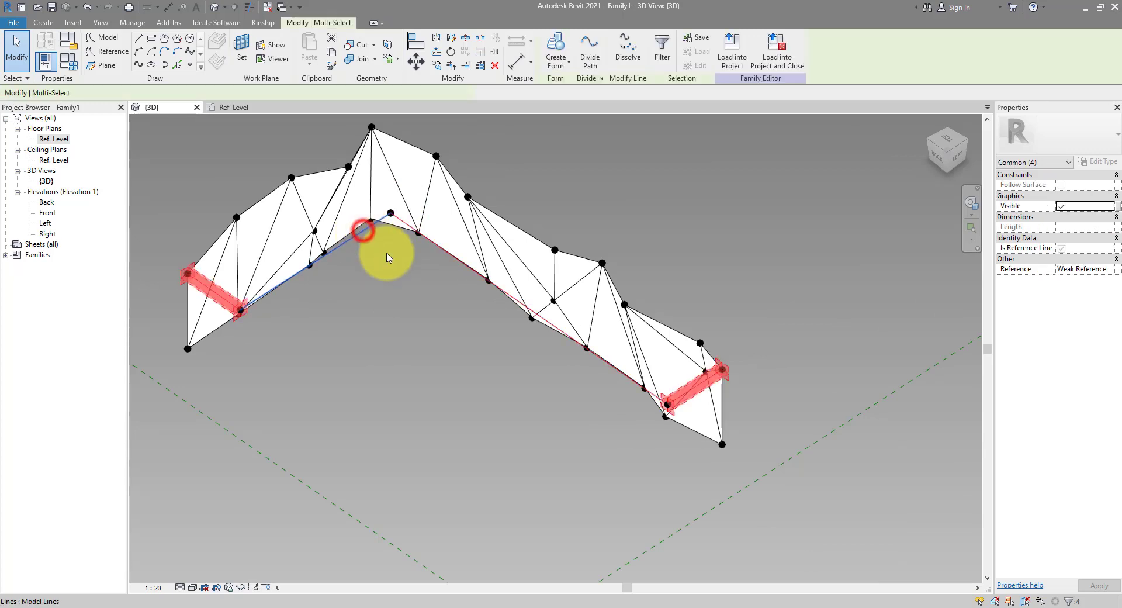
left_click(1062, 250)
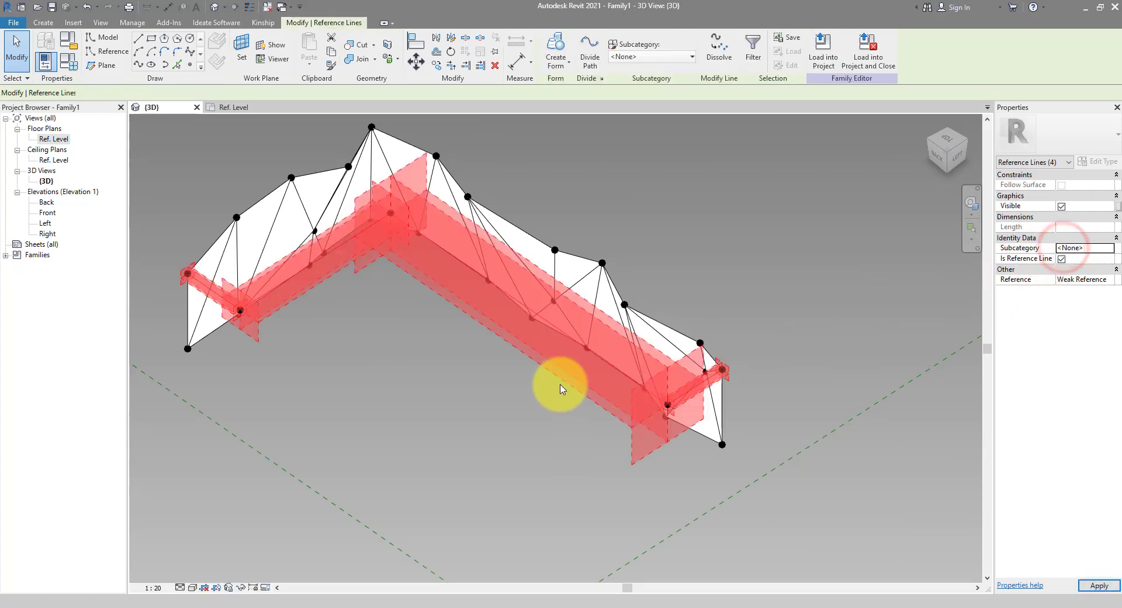
left_click(501, 380)
middle_click_drag(488, 396, 461, 414, "shift")
- Temporarily isolate the Reference Lines category in the view
left_click(473, 295)
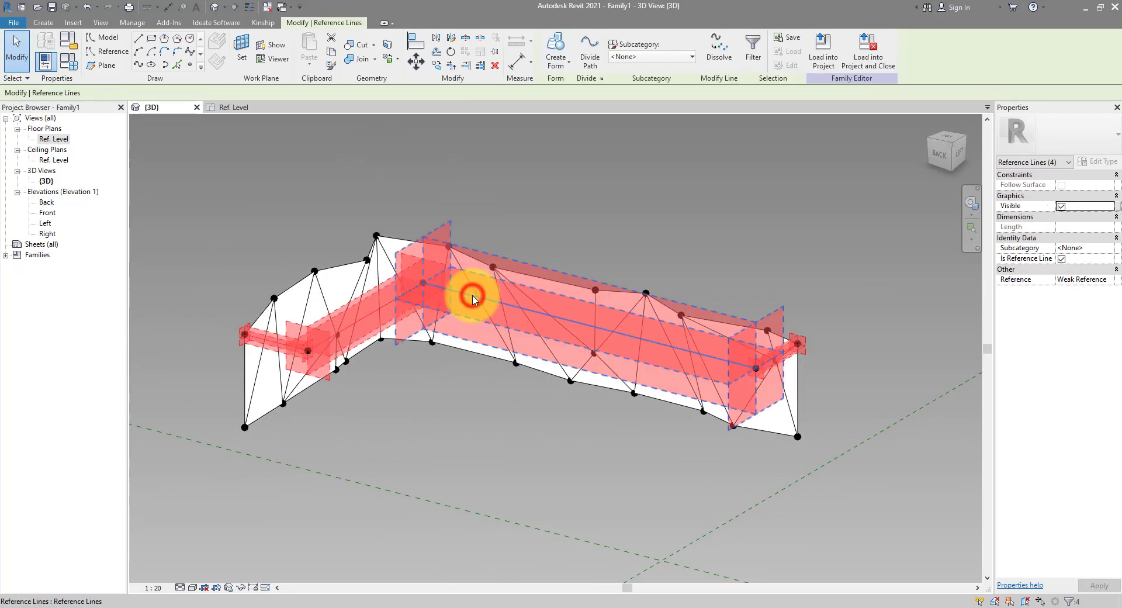
left_click(241, 588)
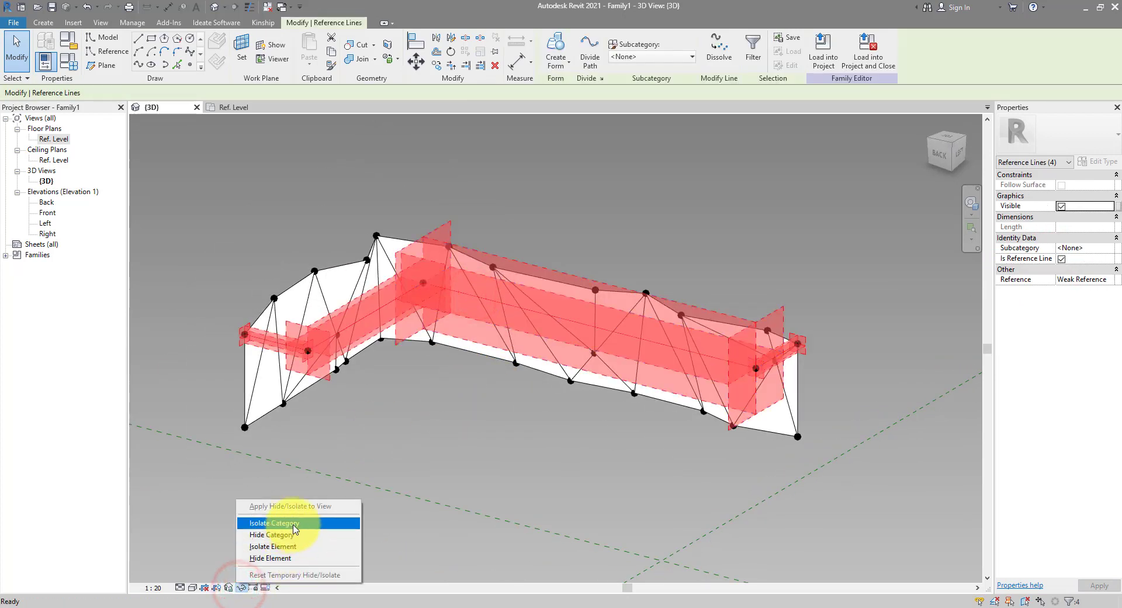
left_click(293, 523)
left_click(471, 438)
middle_click_drag(471, 438, 631, 357, "shift")
- Build a solid form from the countertop's top outline lines with a positive offset of 25
left_click_drag(212, 338, 781, 372)
middle_click_drag(781, 372, 603, 224, "shift")
left_click(555, 48)
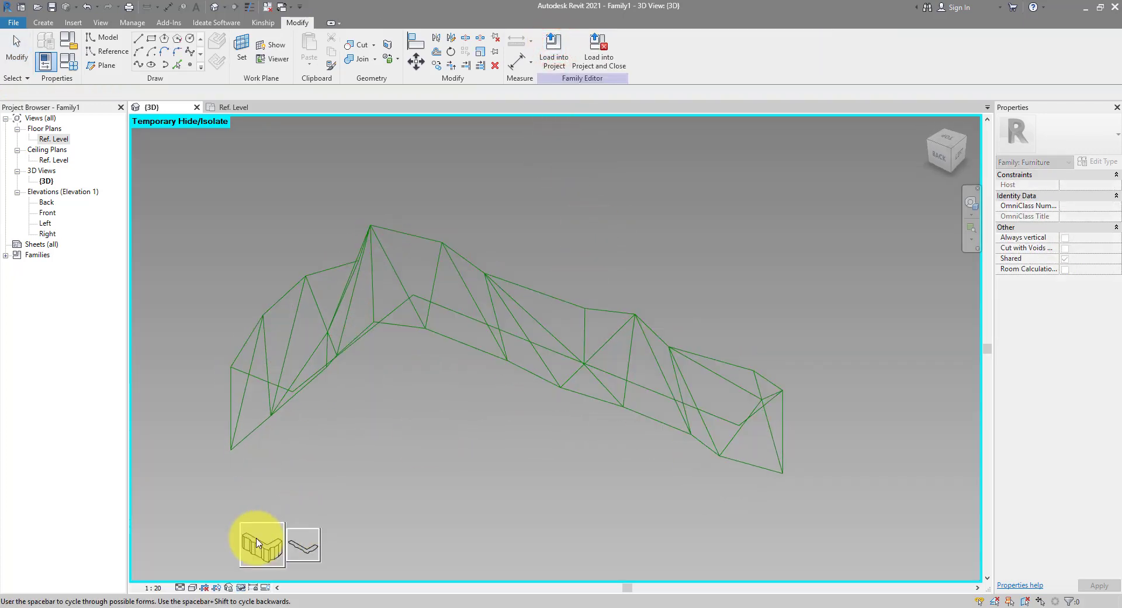
left_click(258, 542)
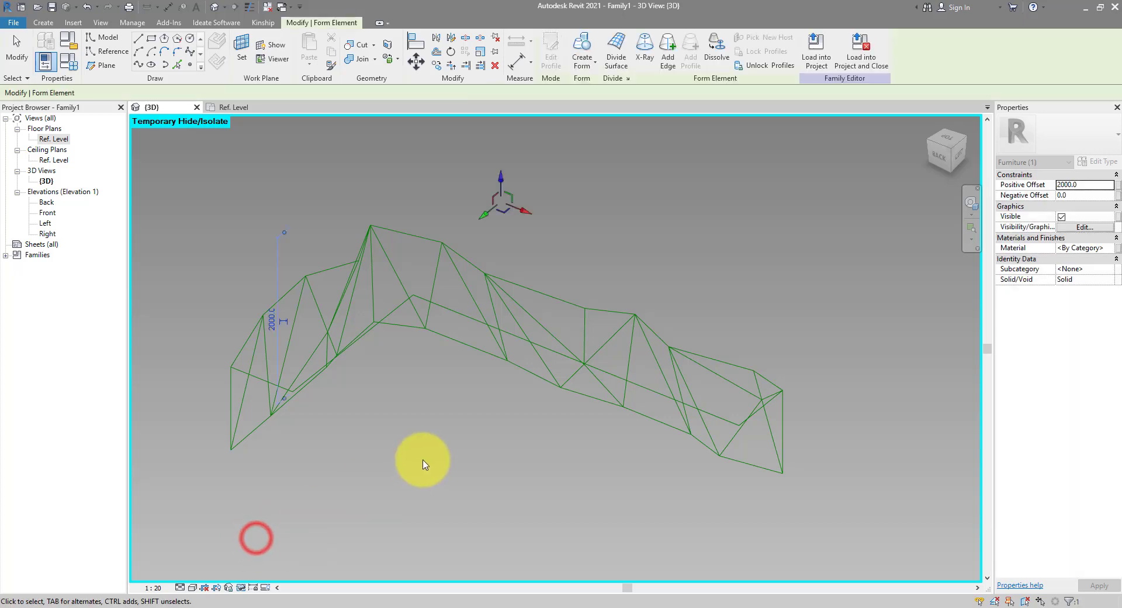
middle_click_drag(484, 423, 494, 467)
left_click(1073, 183)
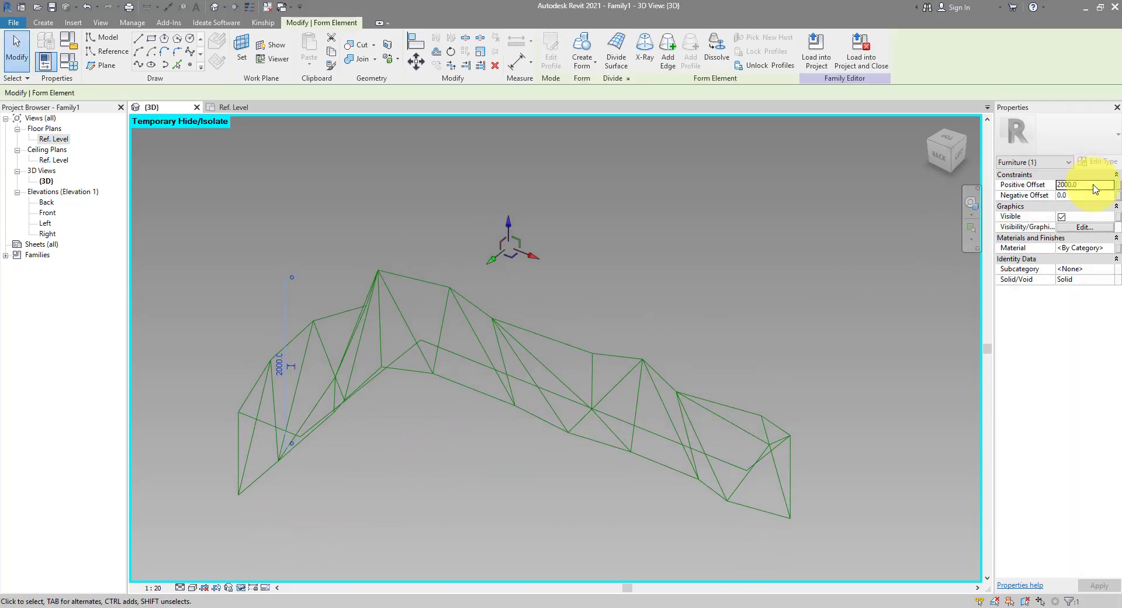
double_click(1094, 186)
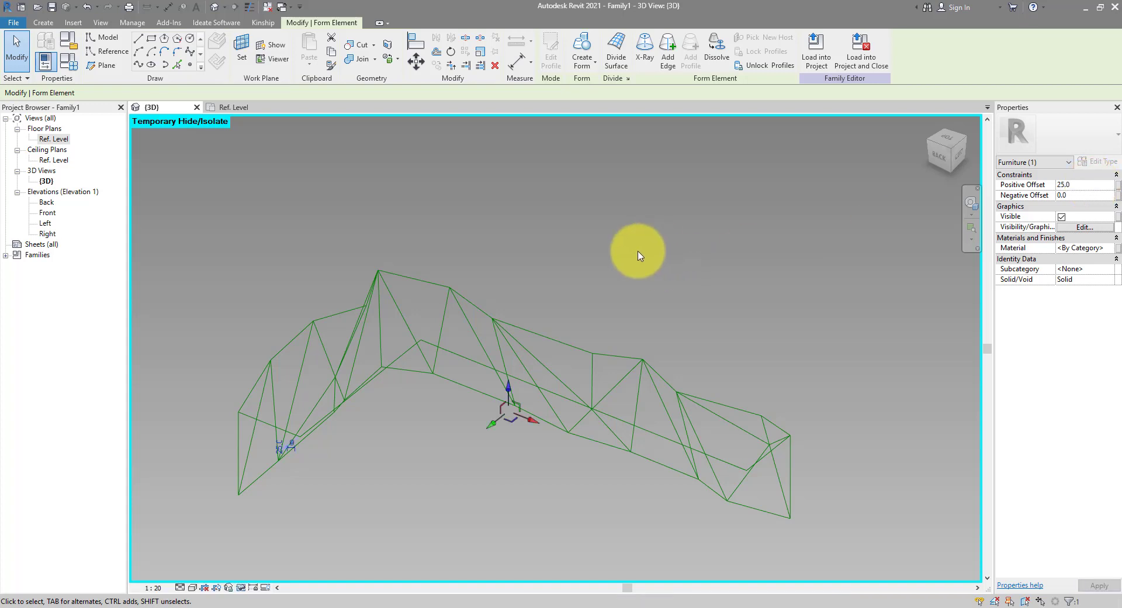
left_click(637, 251)
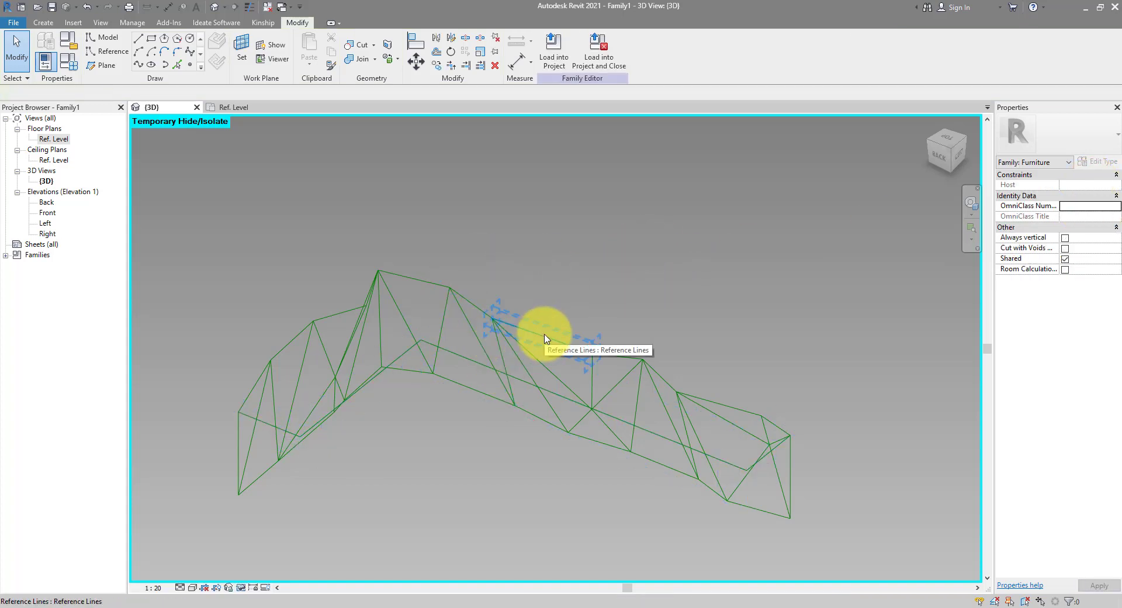
left_click(545, 338)
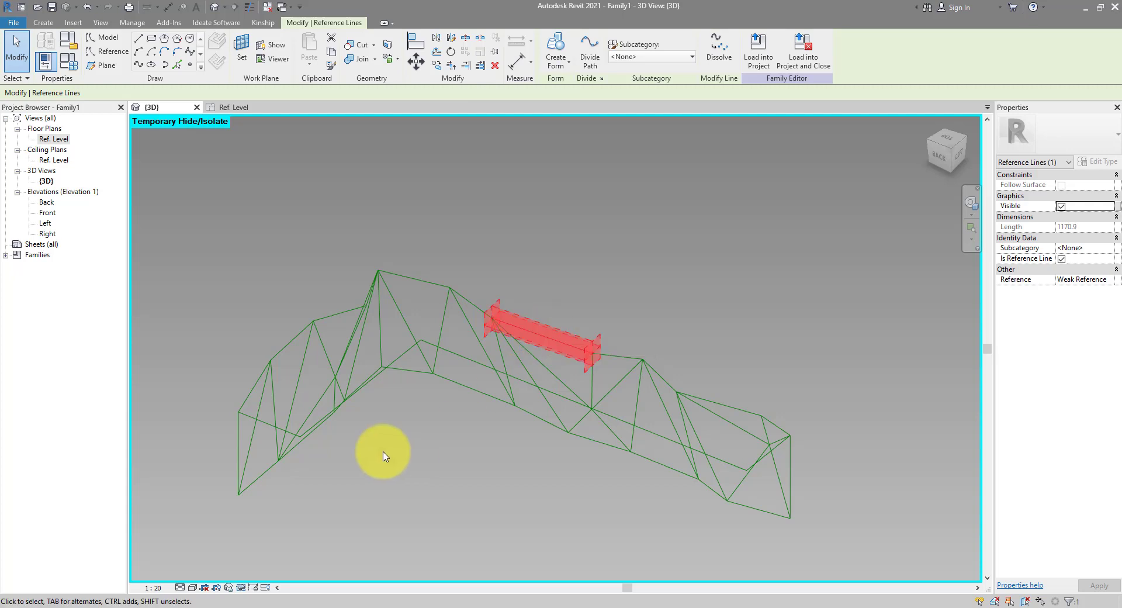
- Reset Temporary Hide/Isolate so all elements show again
left_click(242, 588)
left_click(292, 556)
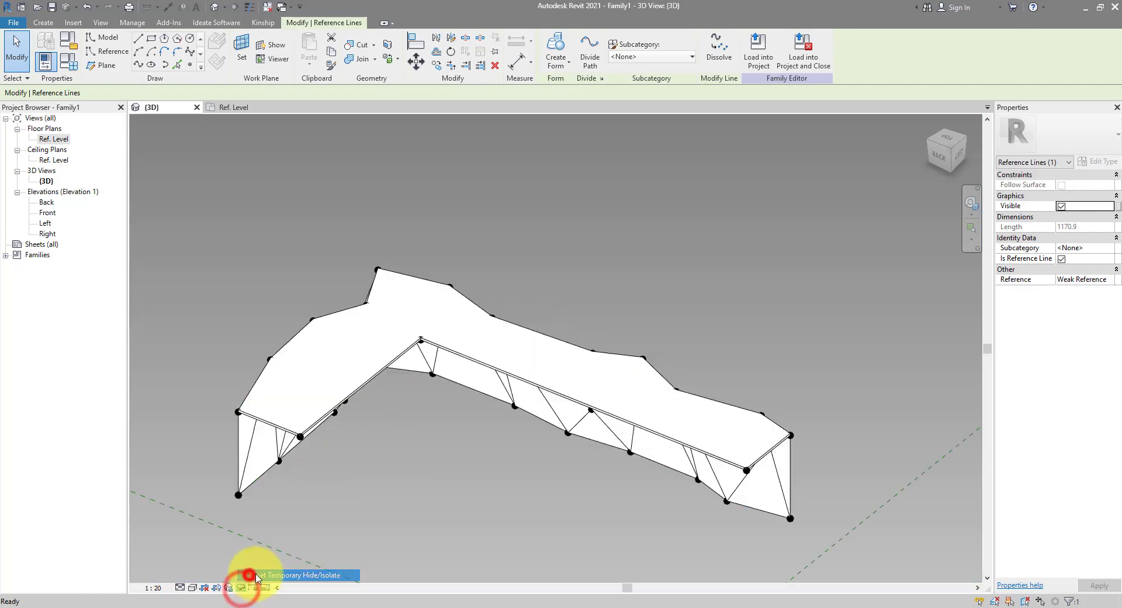
left_click(449, 477)
mouse_move(439, 413)
middle_mouse_down("shift")
mouse_move(474, 474)
mouse_move(624, 374)
mouse_move(672, 431)
mouse_move(616, 469)
mouse_move(470, 488)
mouse_move(457, 410)
middle_mouse_up("shift")
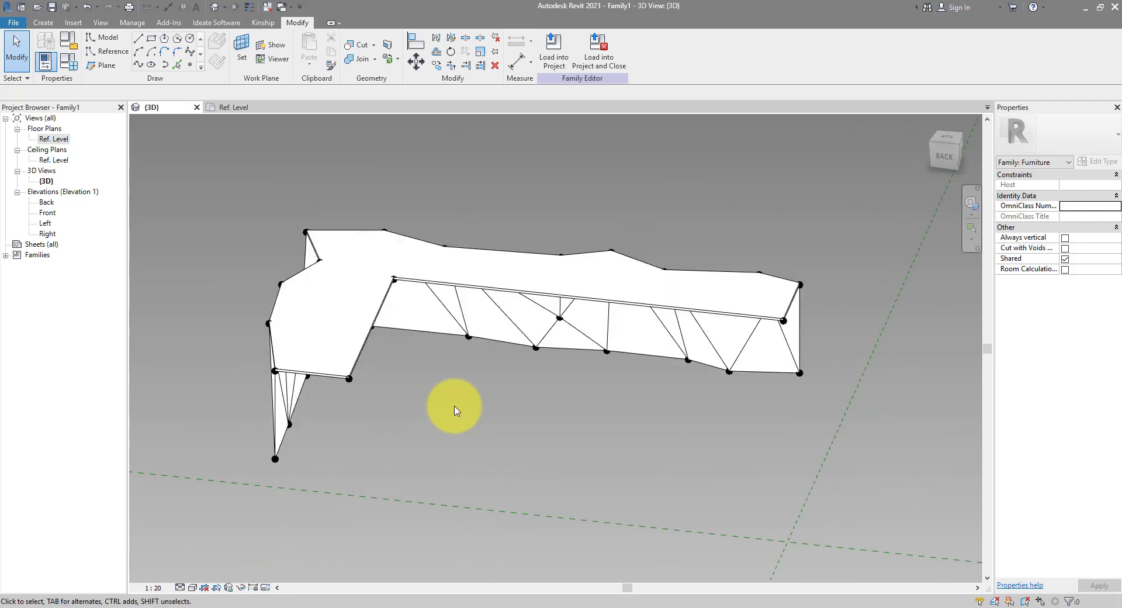
scroll(350, 427, "up", 3)
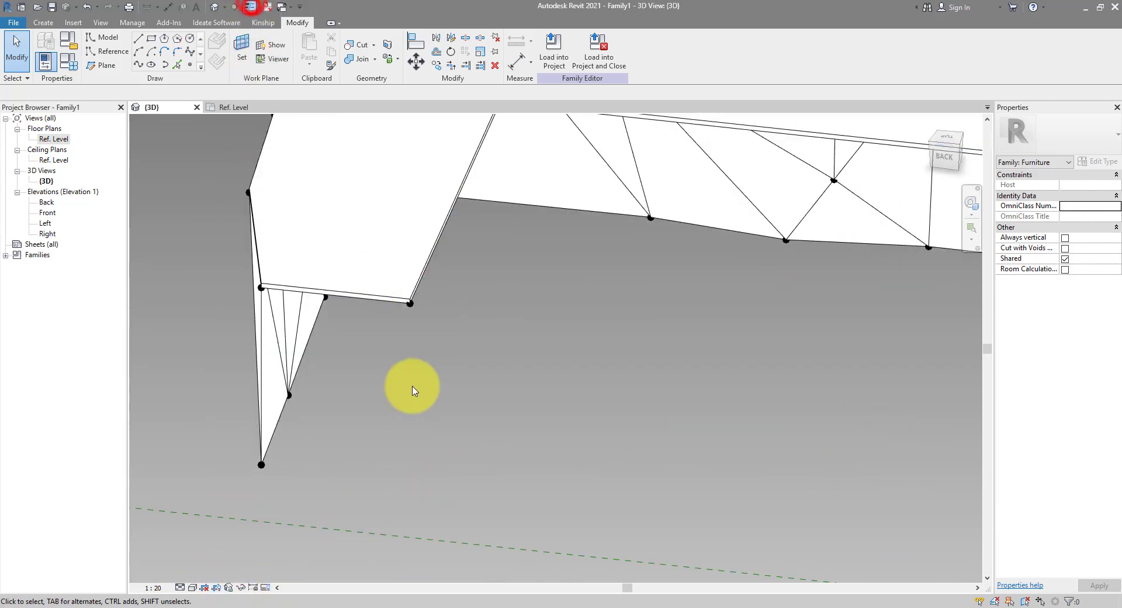
- Copy the countertop's corner reference point 1000 down to the floor in the BACK view
left_click(410, 303)
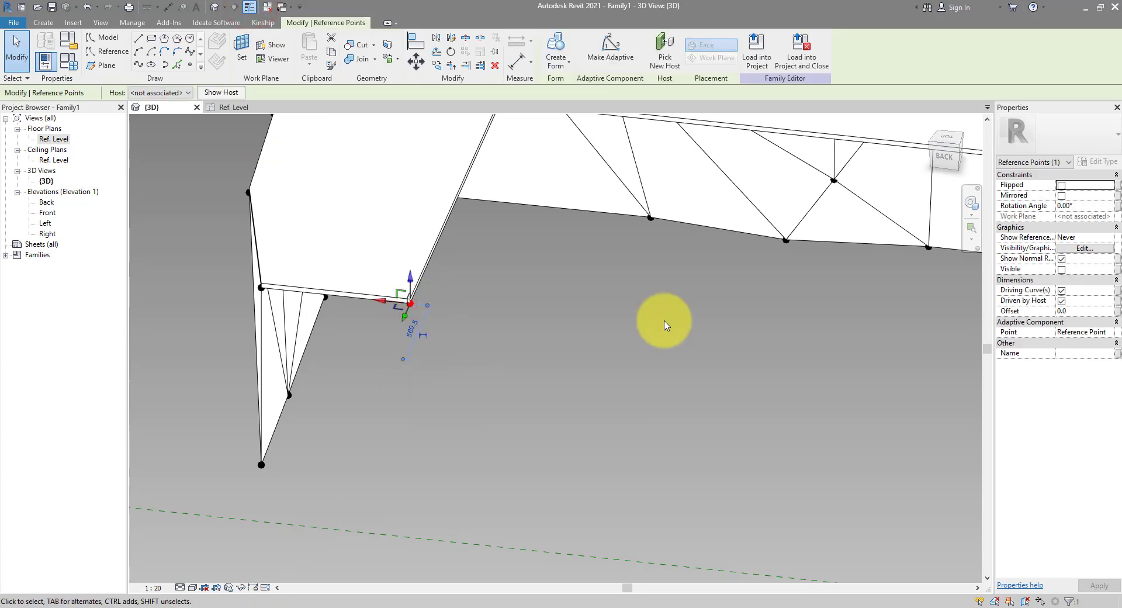
left_click(943, 158)
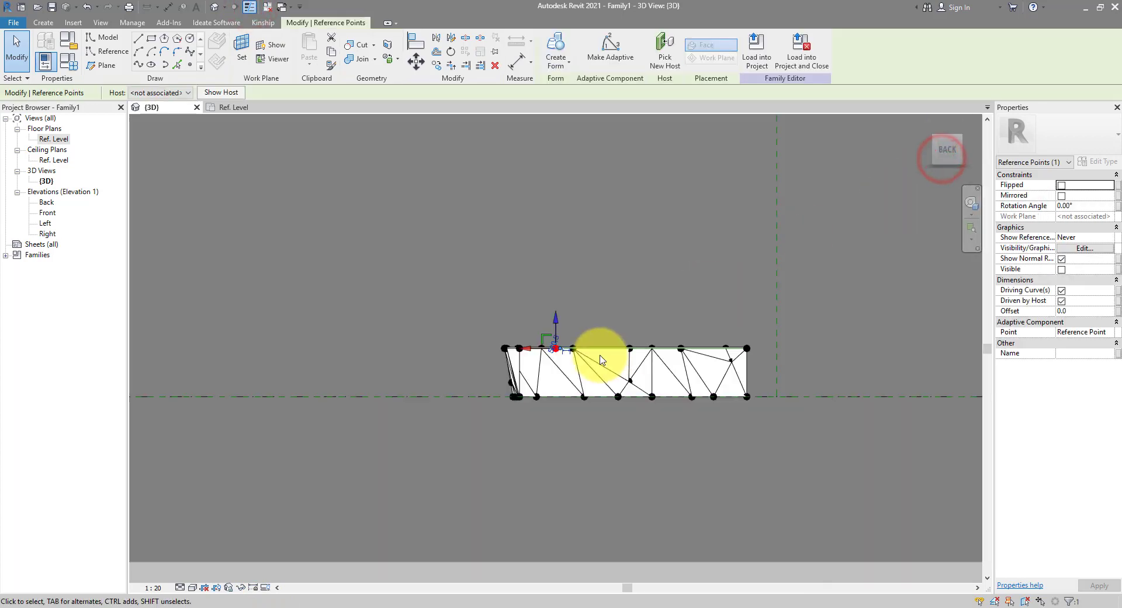
left_click(520, 197)
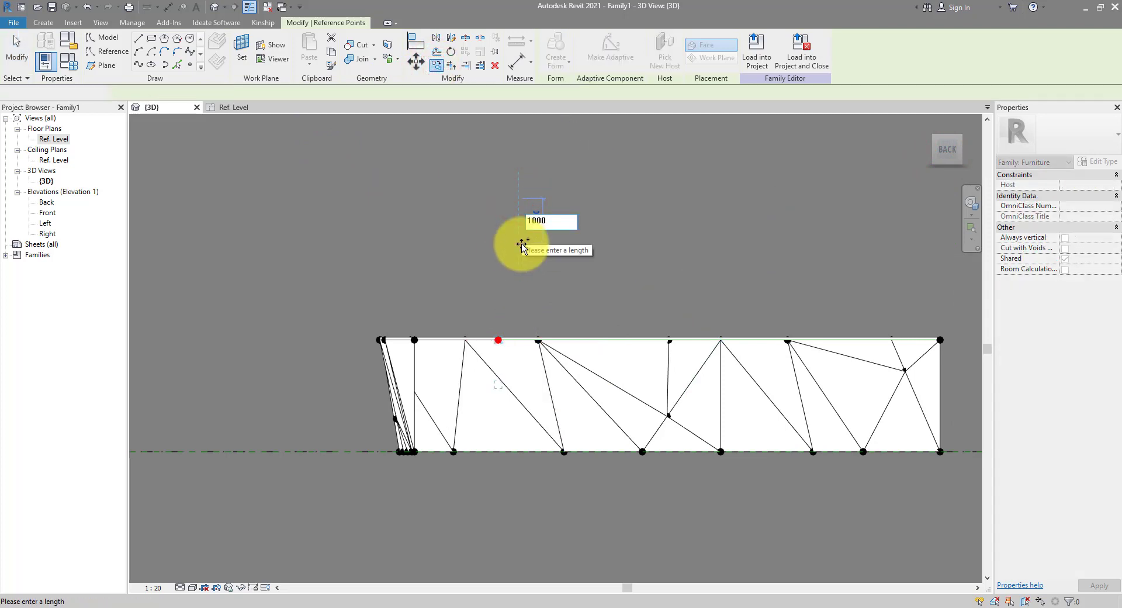
key("Return")
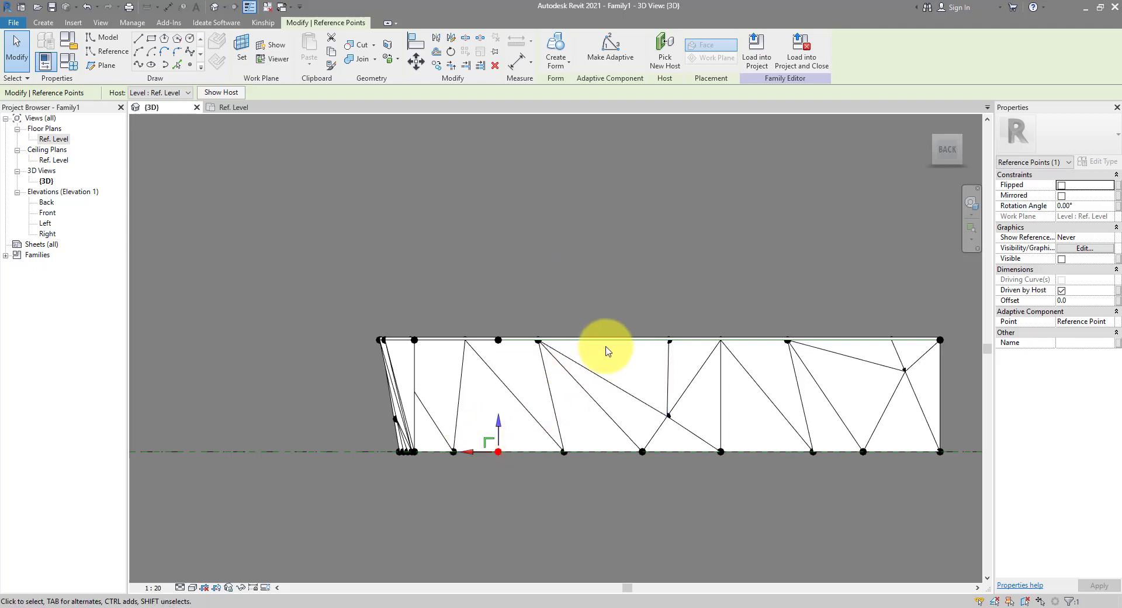
- Draw lines from the countertop corner down and between the floor-level points, as reference lines
middle_click_drag(605, 349, 500, 365, "shift")
left_click(498, 350, "ctrl")
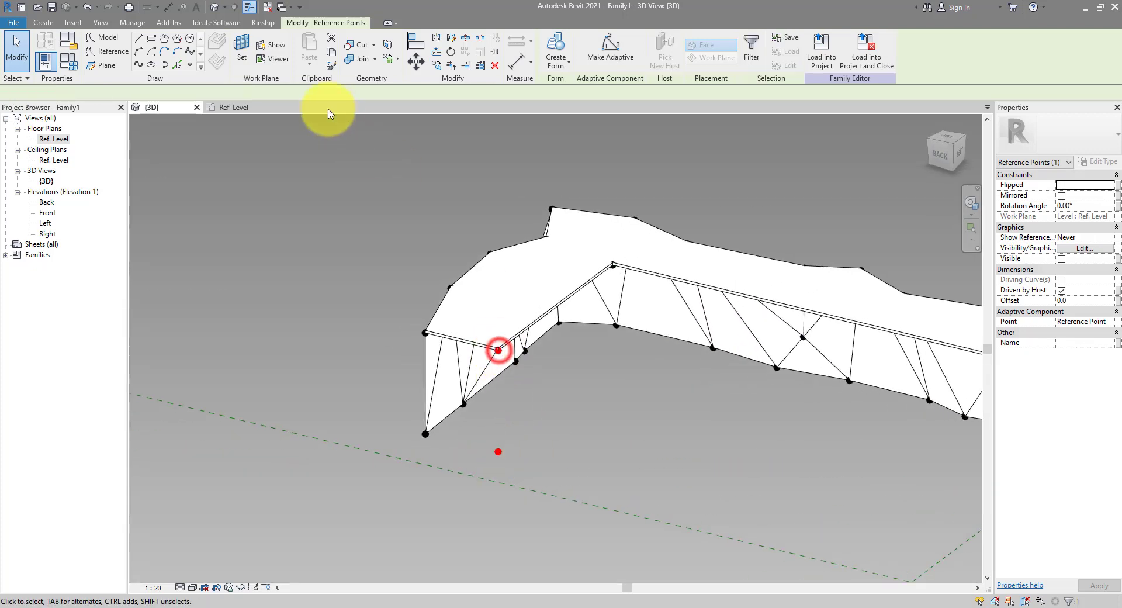
left_click(141, 68)
scroll(491, 435, "up", 3)
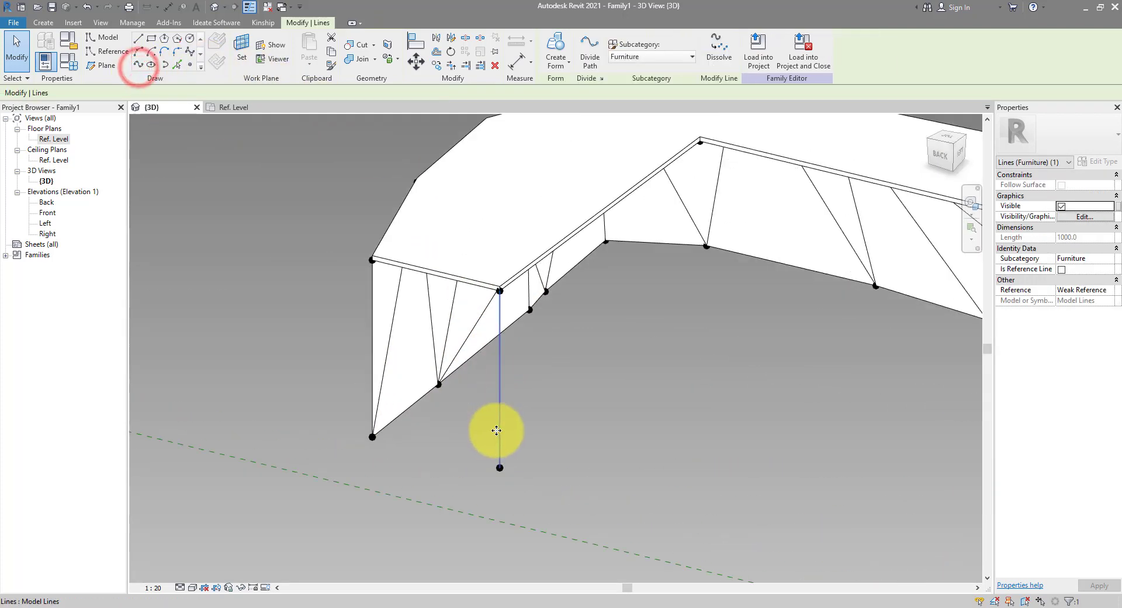
left_click_drag(354, 422, 503, 477)
left_click(137, 64)
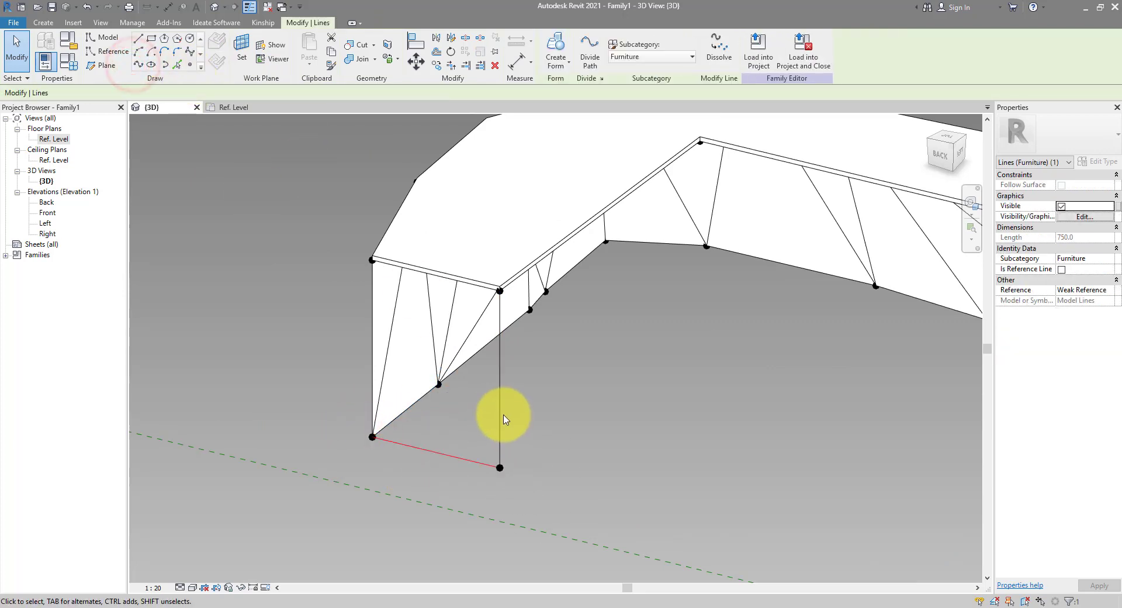
left_click_drag(523, 413, 496, 447)
left_click(1063, 270)
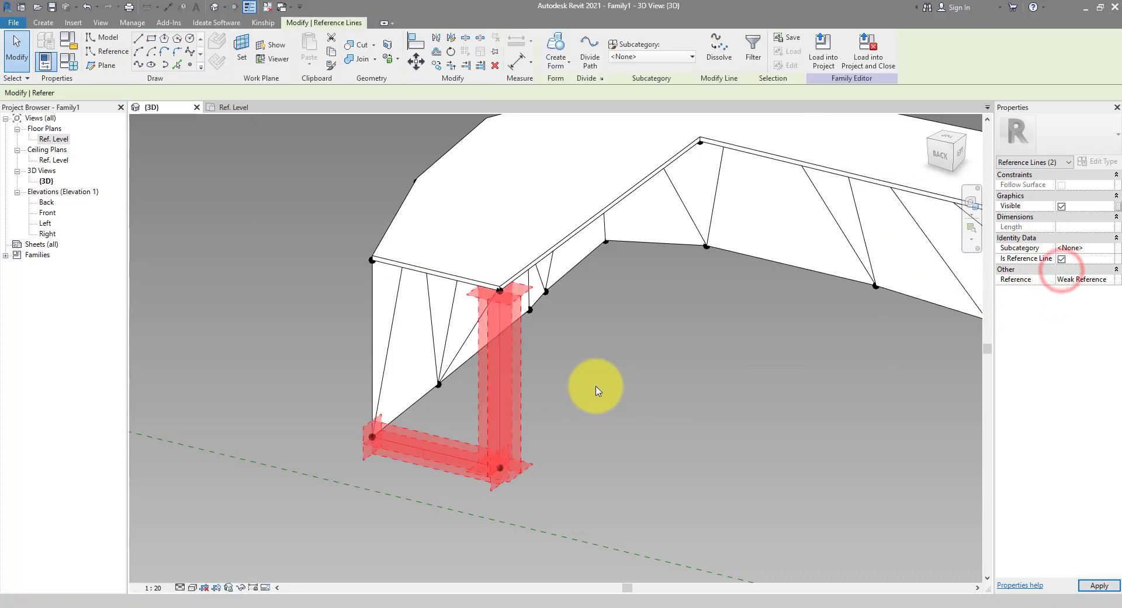
- Create a solid end panel from the four reference lines with a positive offset of -25
left_click(411, 273, "ctrl")
left_click(375, 292, "ctrl")
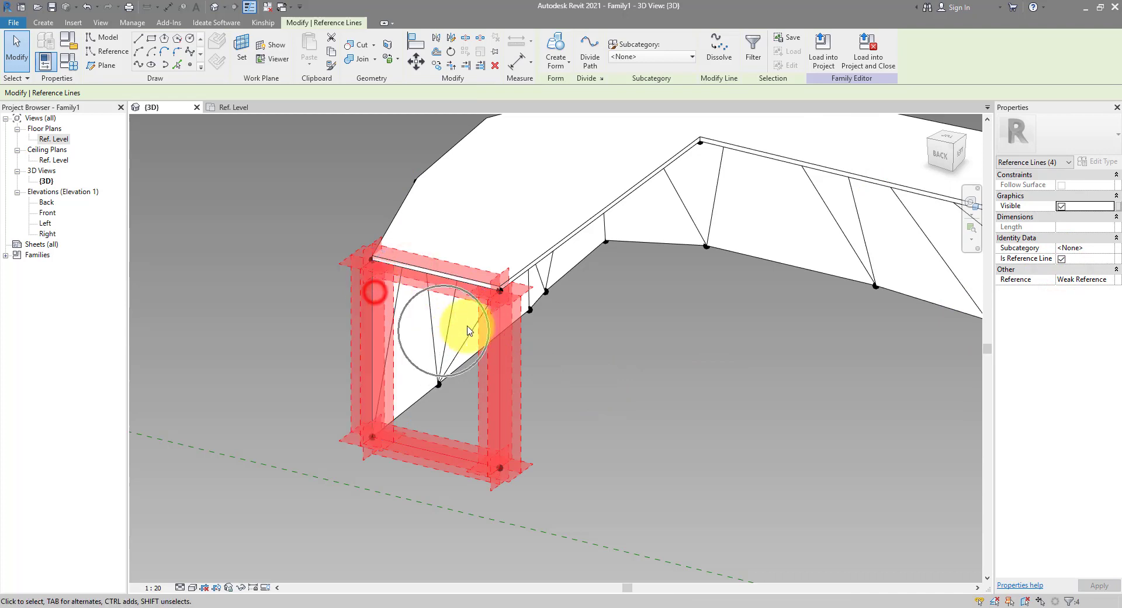
left_click(560, 47)
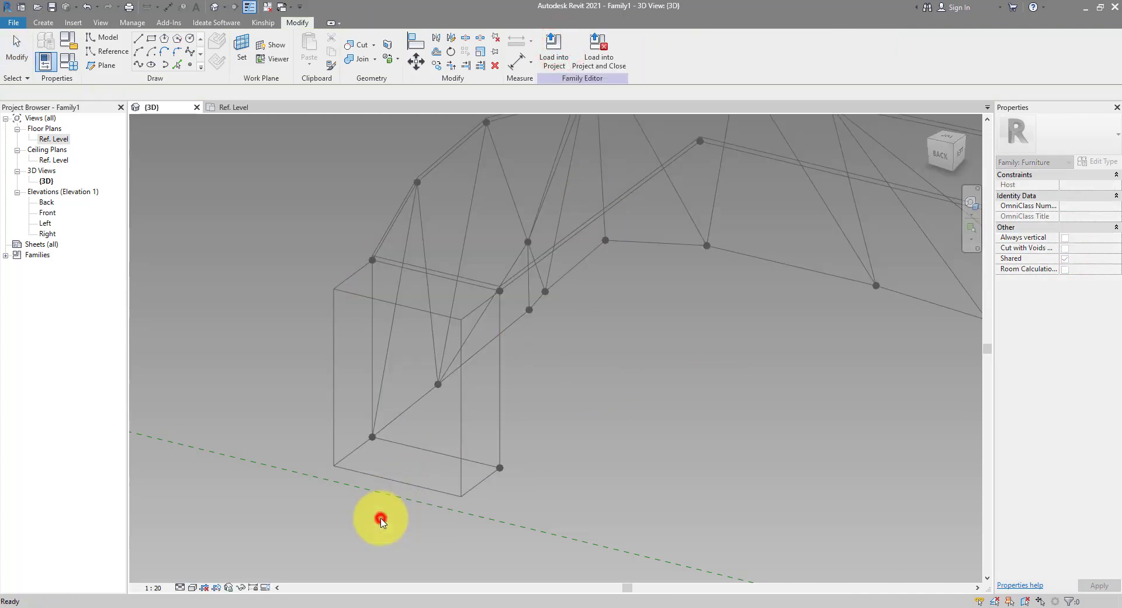
left_click(383, 522)
left_click(393, 401)
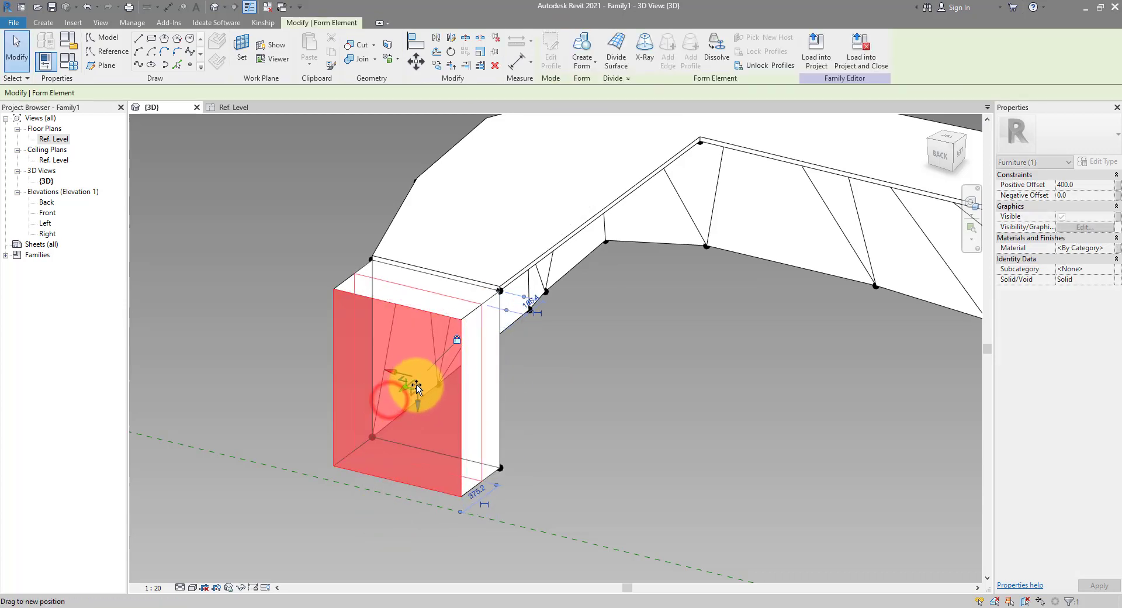
left_click_drag(434, 377, 621, 376)
left_click(1063, 183)
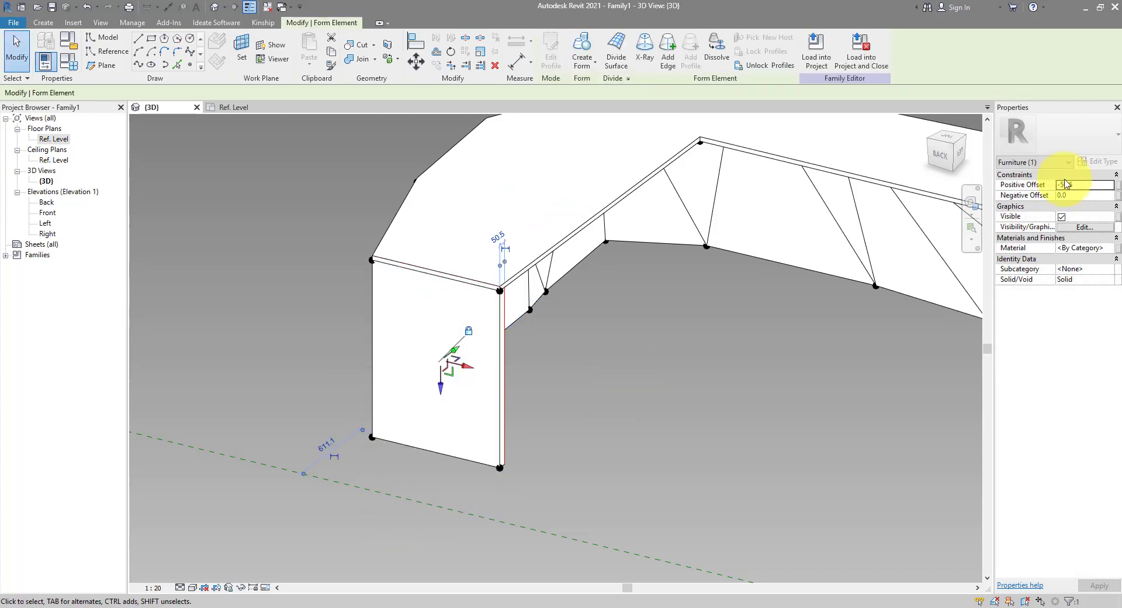
double_click(1092, 185)
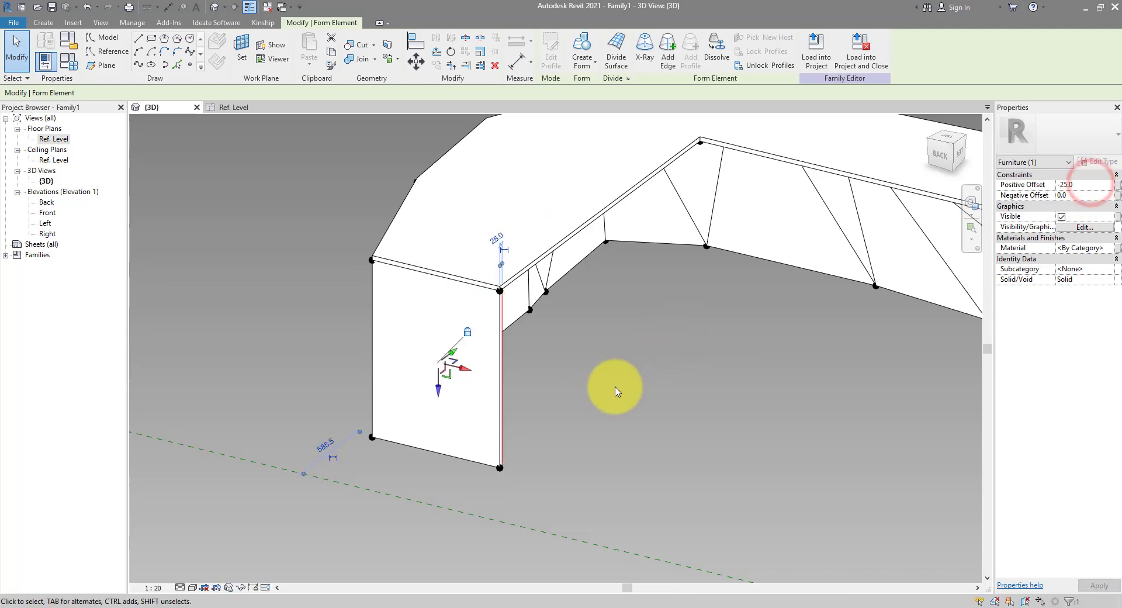
left_click(534, 416)
- Add a 1000 vertical reference line at the right end and make a second solid end panel
middle_click_drag(534, 416, 593, 320, "shift")
scroll(593, 320, "up", 2)
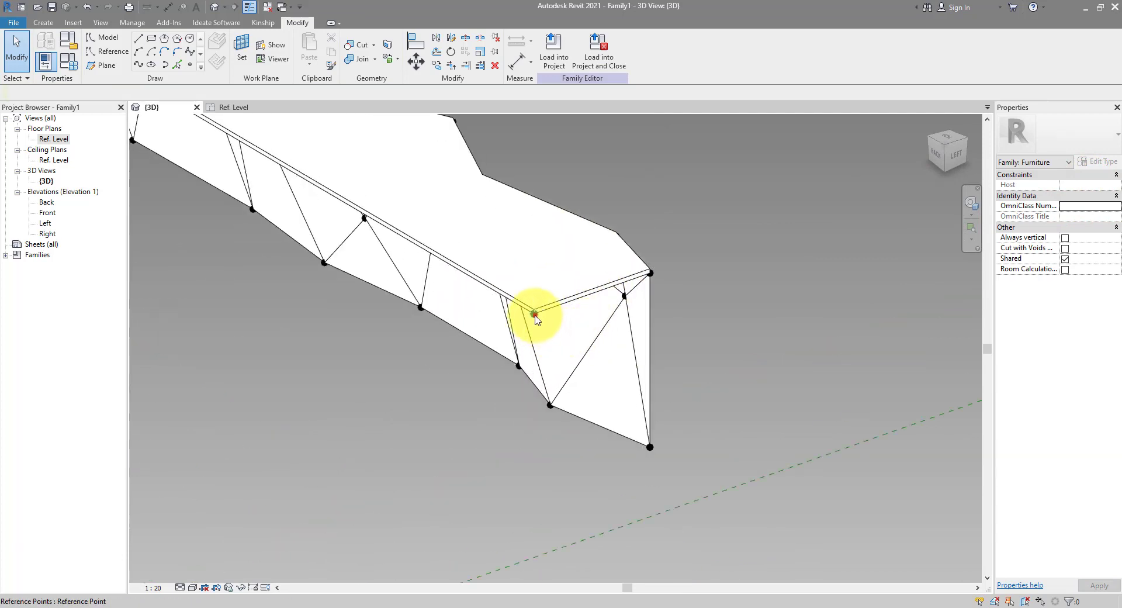
left_click(535, 315)
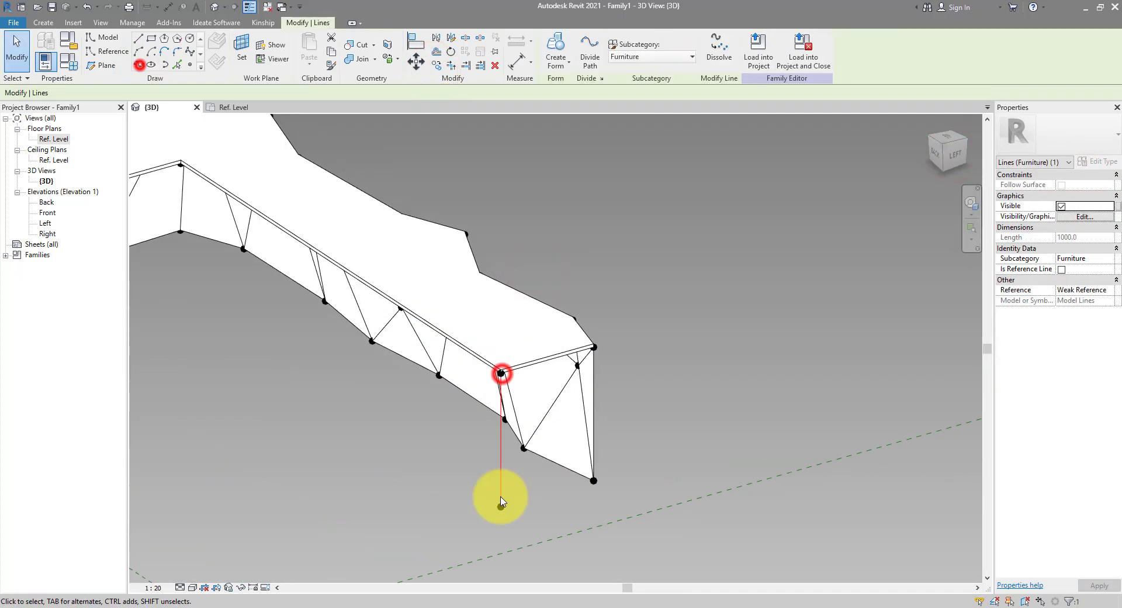
left_click(551, 466, "ctrl")
left_click(562, 354, "ctrl")
left_click(556, 50)
left_click(548, 549)
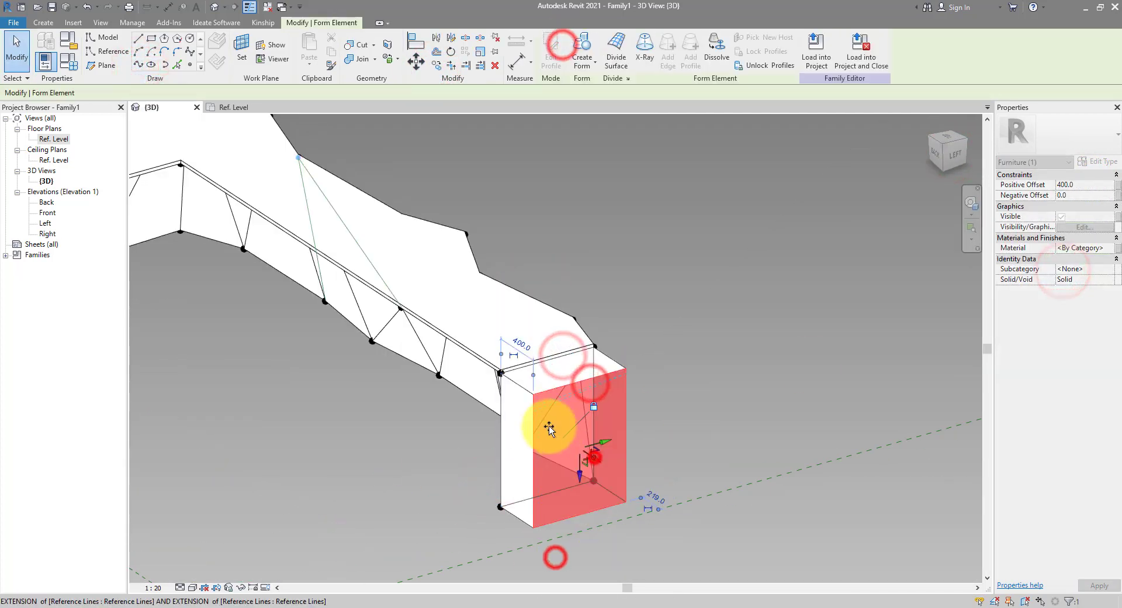
left_click(676, 296)
middle_click_drag(724, 333, 767, 360, "shift")
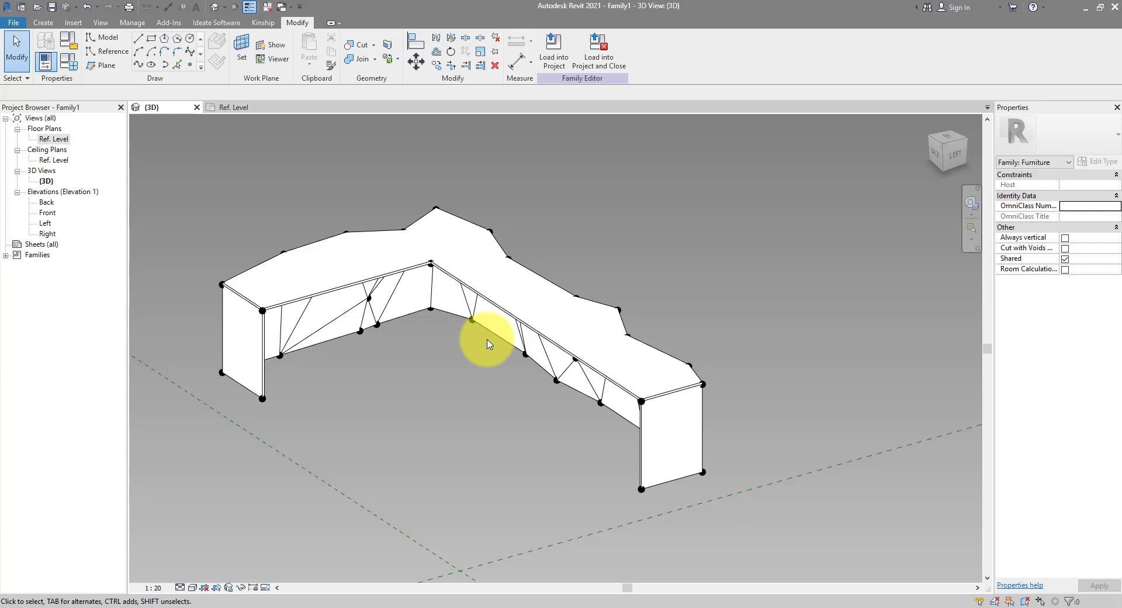
- Select the countertop's top surface, the small front face and the right end face
key("Tab")
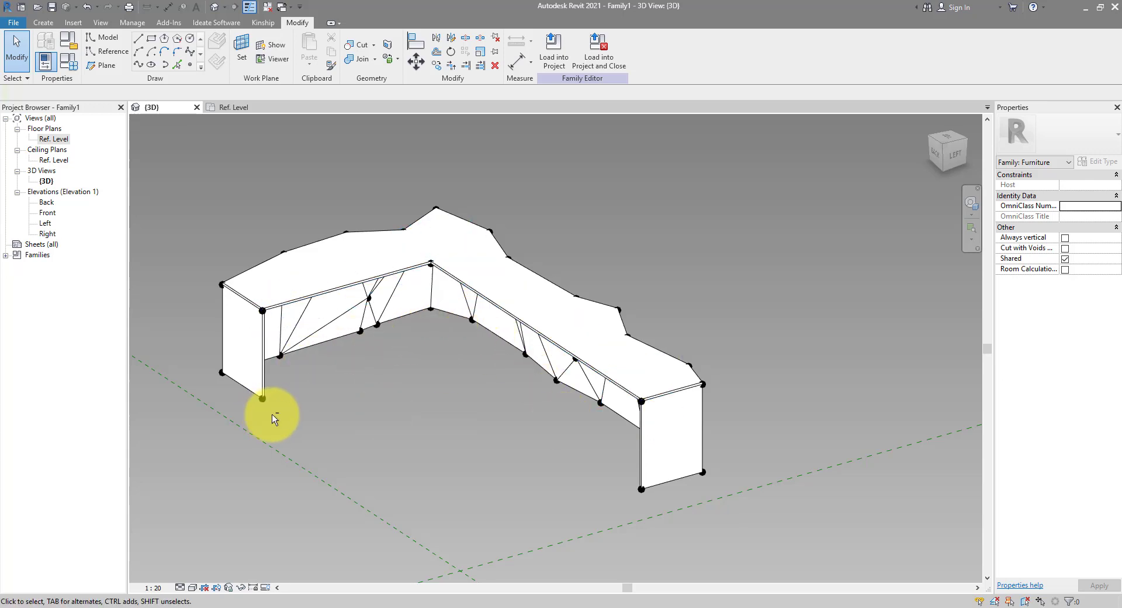
middle_click_drag(278, 419, 578, 391, "shift")
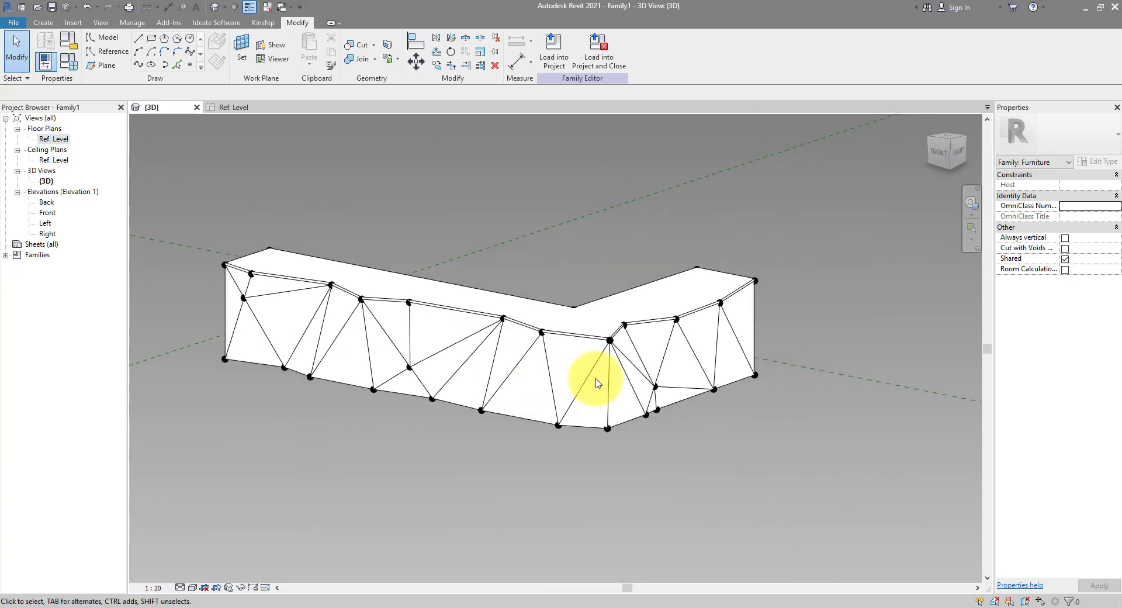
left_click(602, 305)
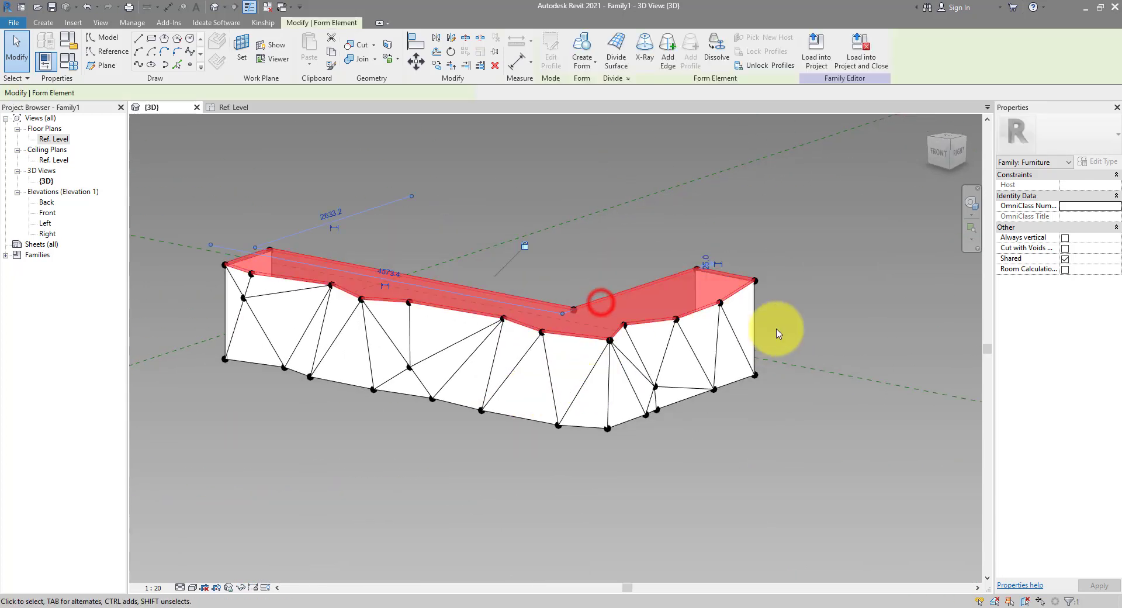
middle_click_drag(782, 333, 358, 358, "shift")
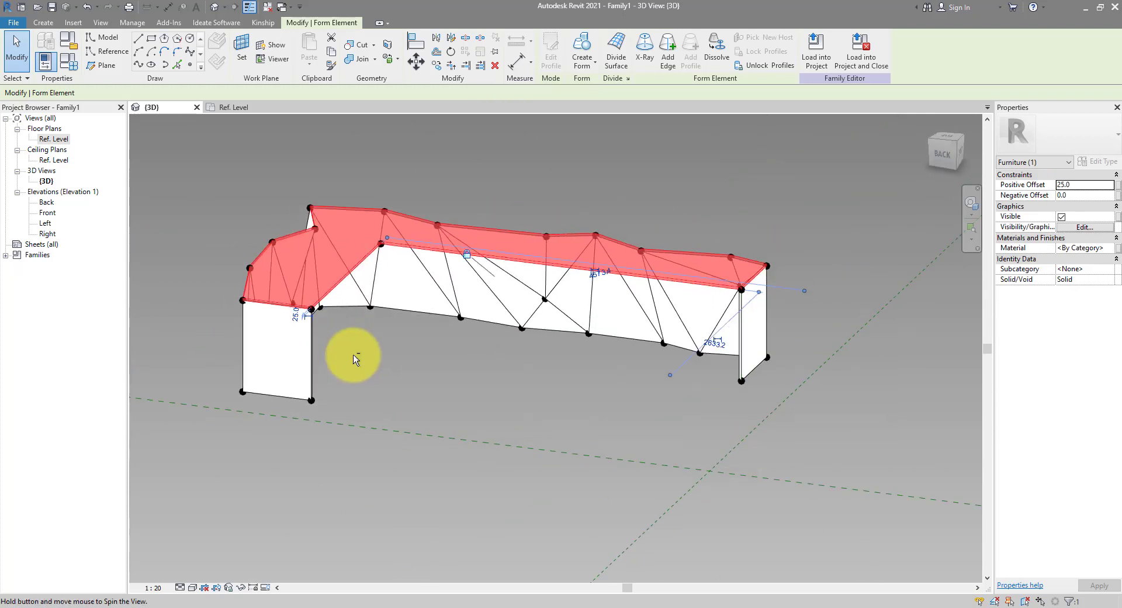
left_click(310, 350, "ctrl")
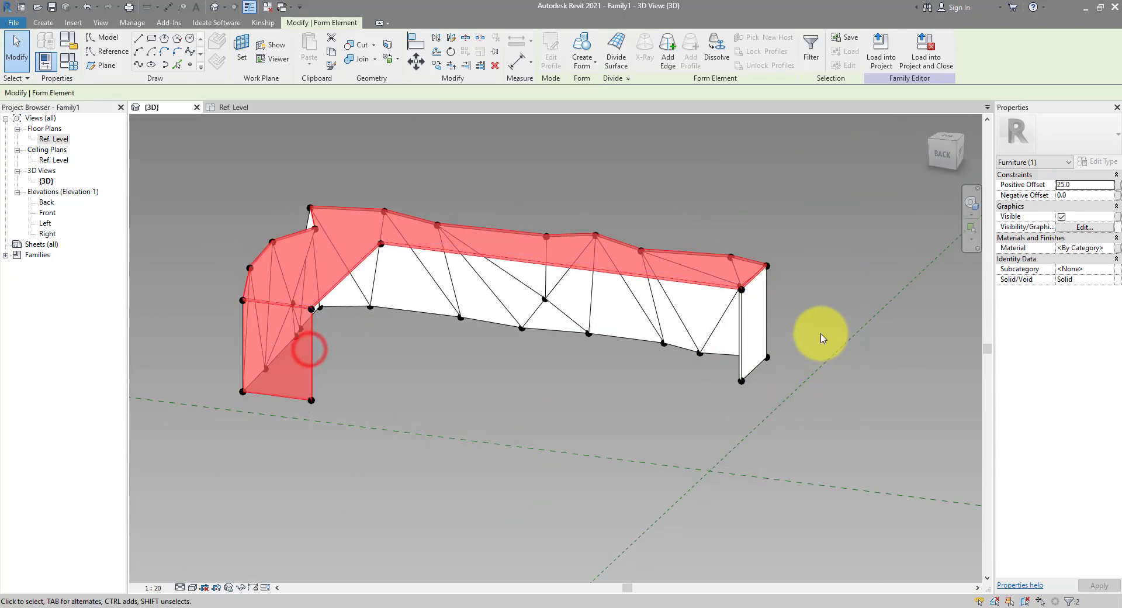
left_click(743, 313, "ctrl")
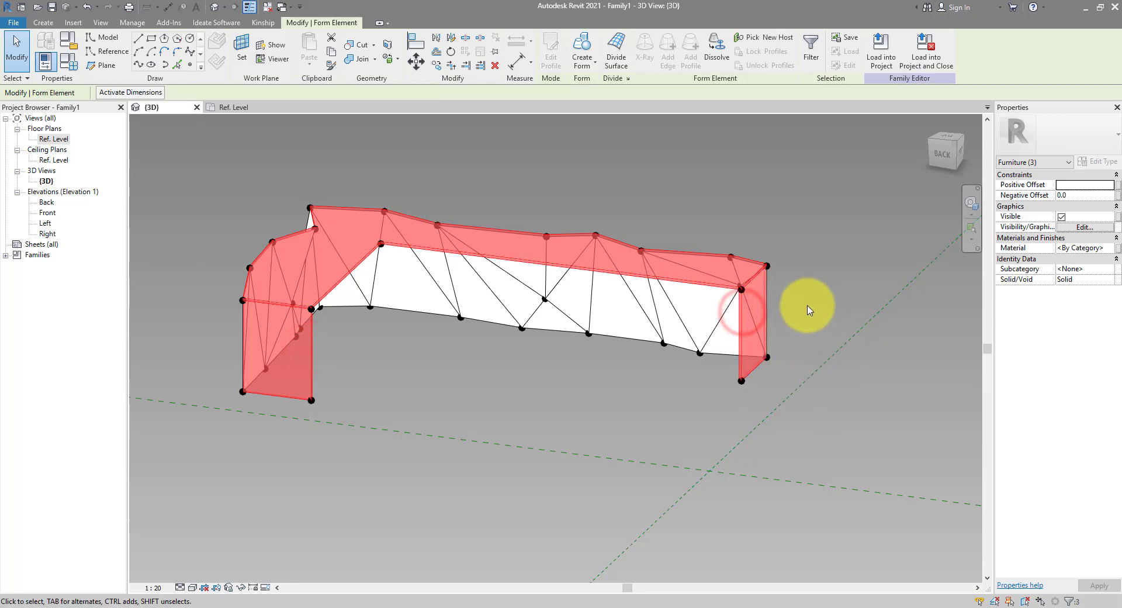
middle_click_drag(798, 275, 1015, 213, "shift")
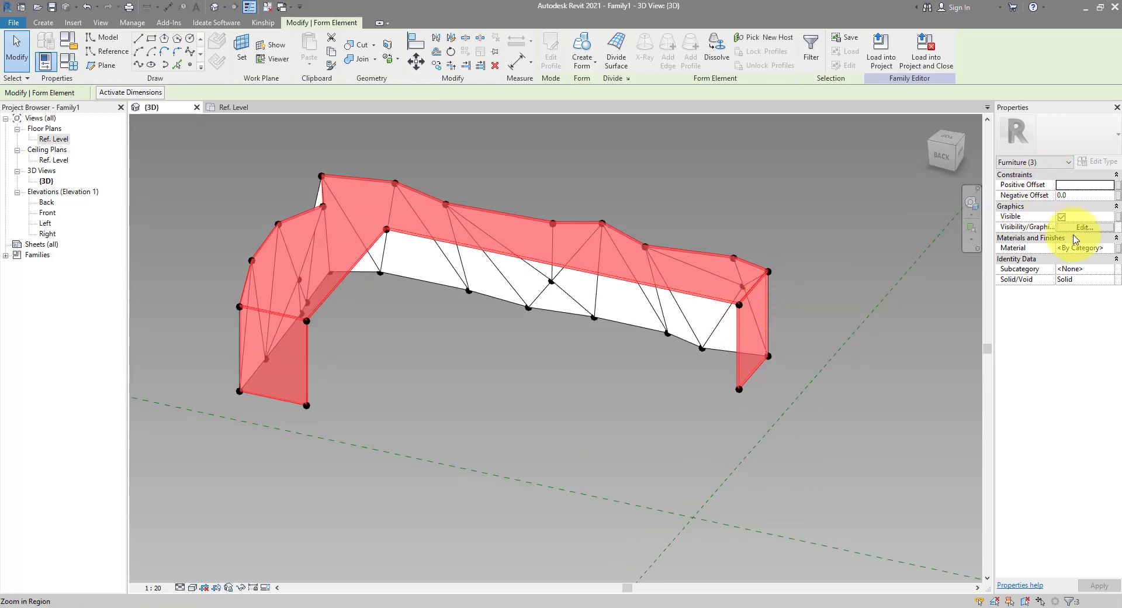
- Associate the selected faces' Material with a new type parameter named 'Base'
left_click(1118, 252)
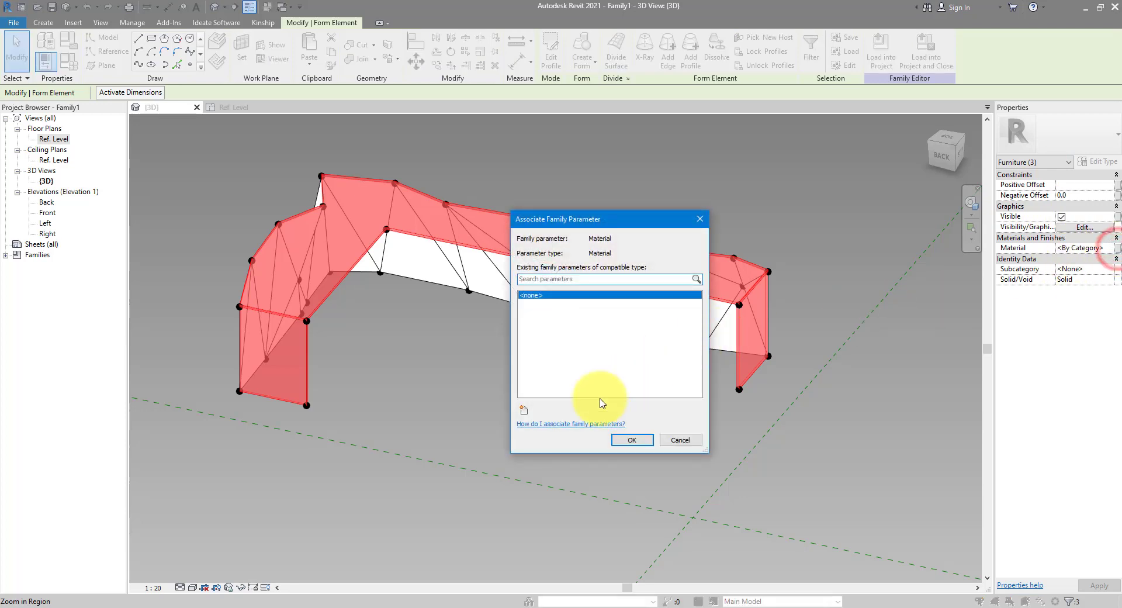
left_click(524, 410)
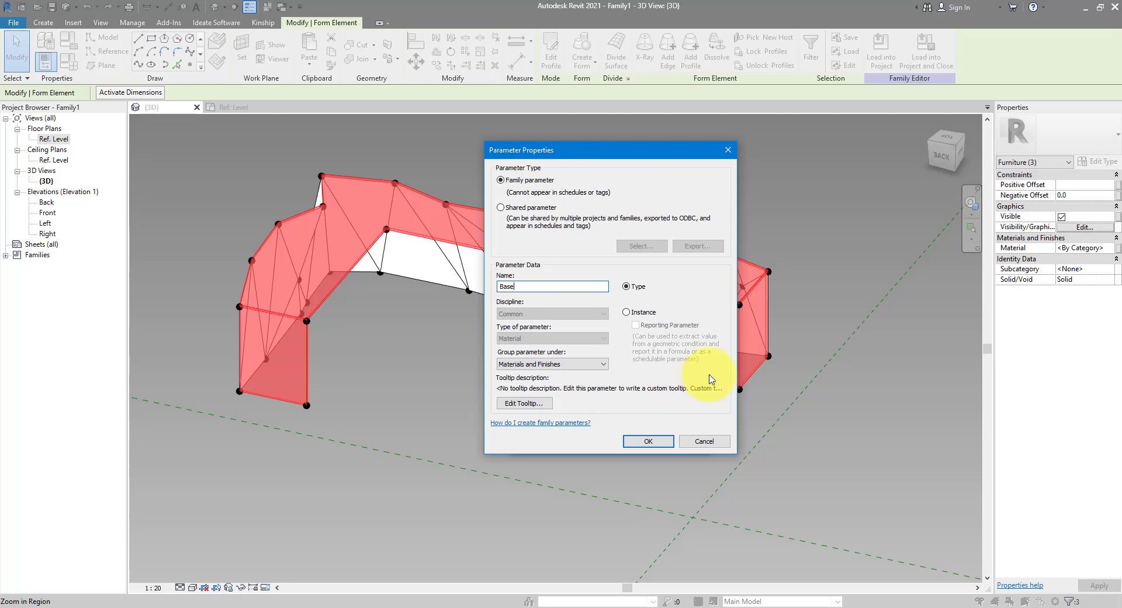
left_click(638, 441)
left_click(637, 443)
- Isolate the form and filter a window selection down to the 28 Furniture panels
left_click(228, 588)
left_click(268, 560)
middle_click_drag(511, 343, 532, 232, "shift")
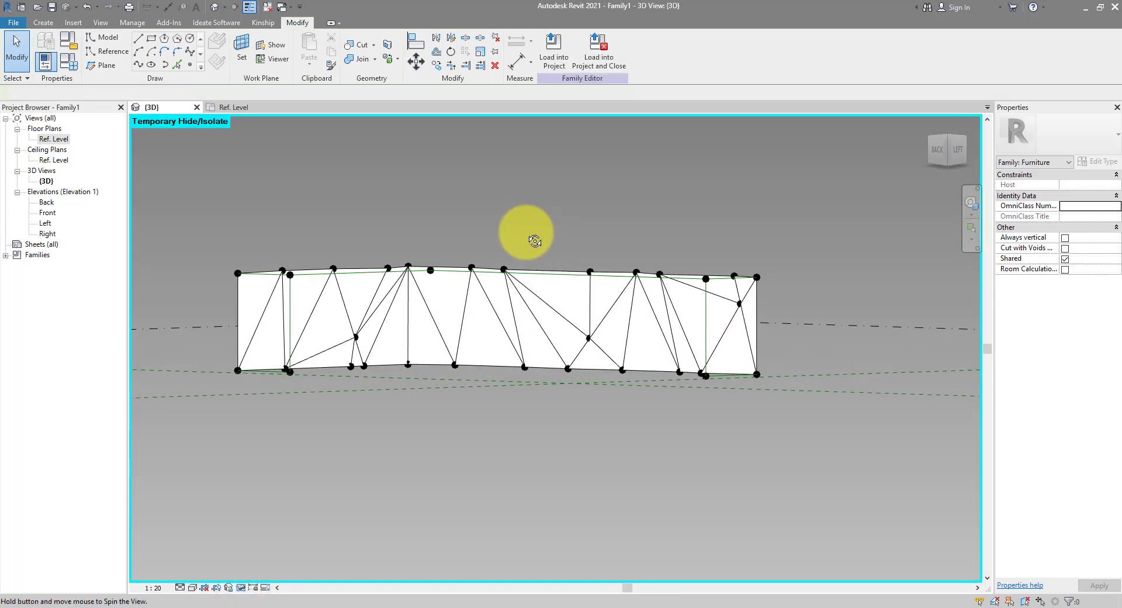
middle_click_drag(535, 239, 533, 233, "shift")
left_click_drag(807, 296, 211, 359)
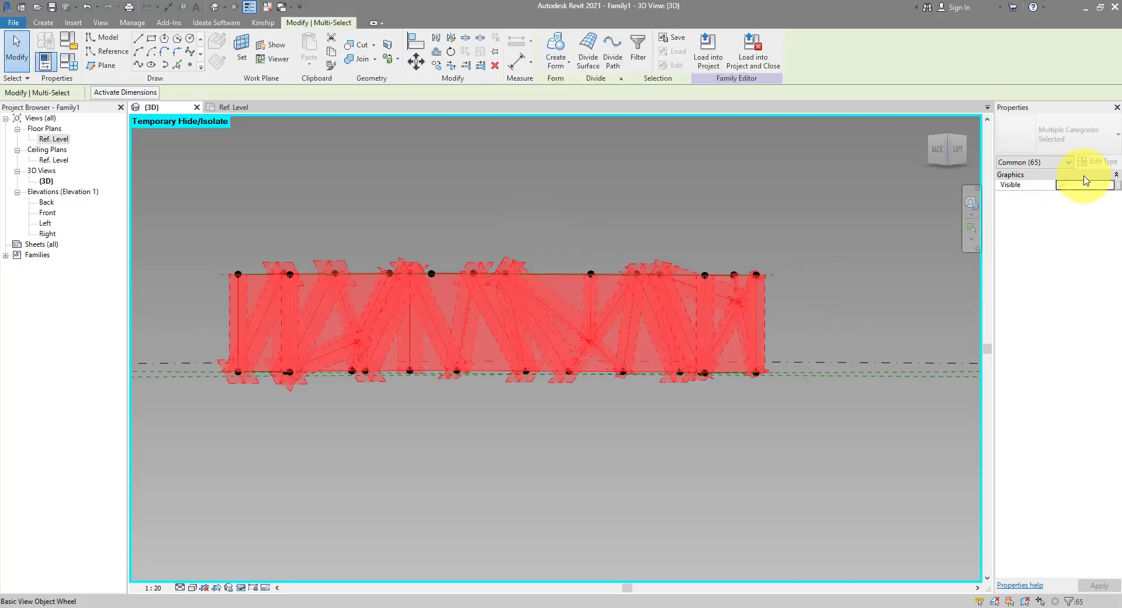
left_click(633, 54)
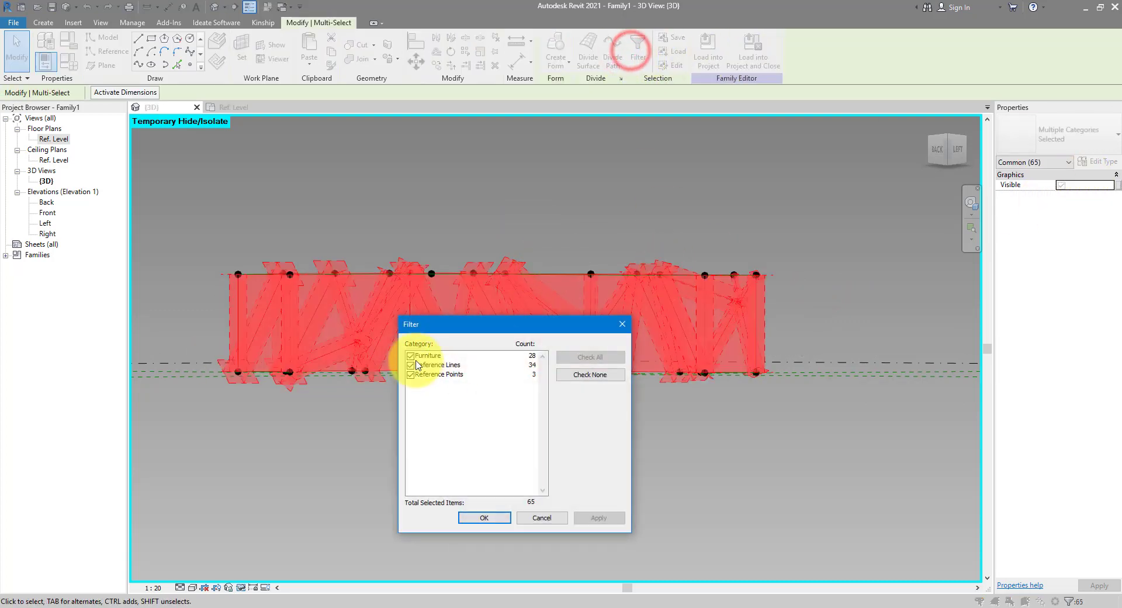
left_click(572, 376)
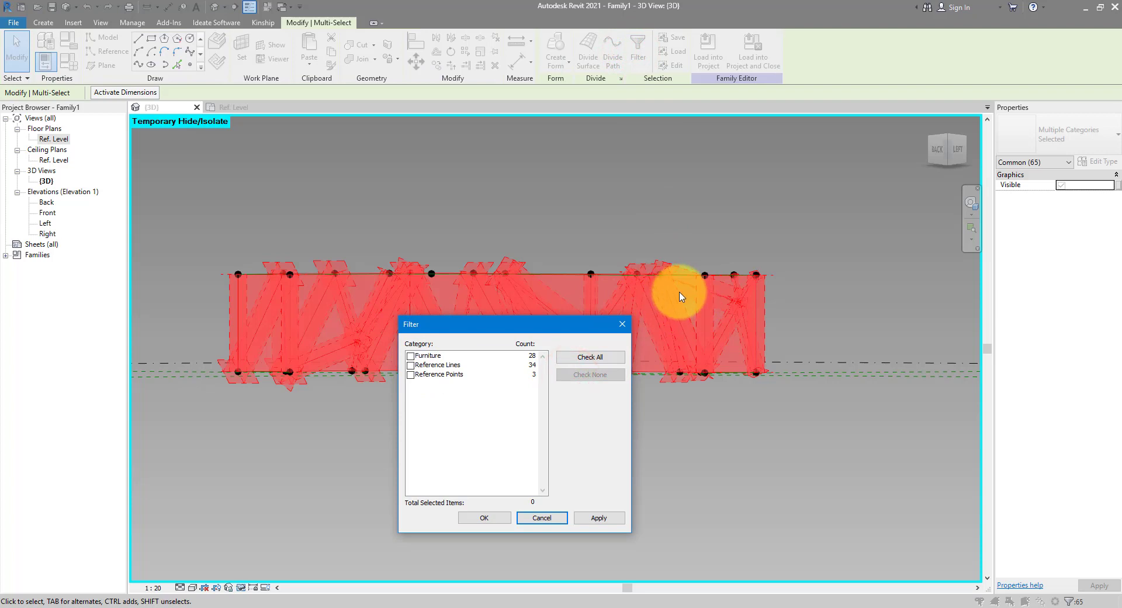
left_click(414, 356)
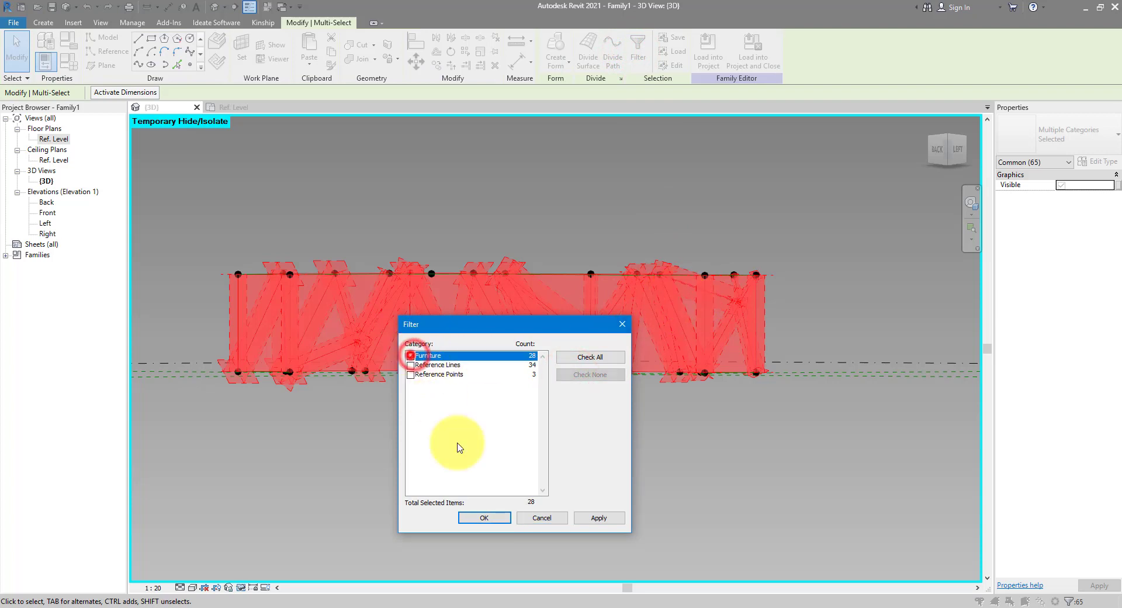
left_click(493, 518)
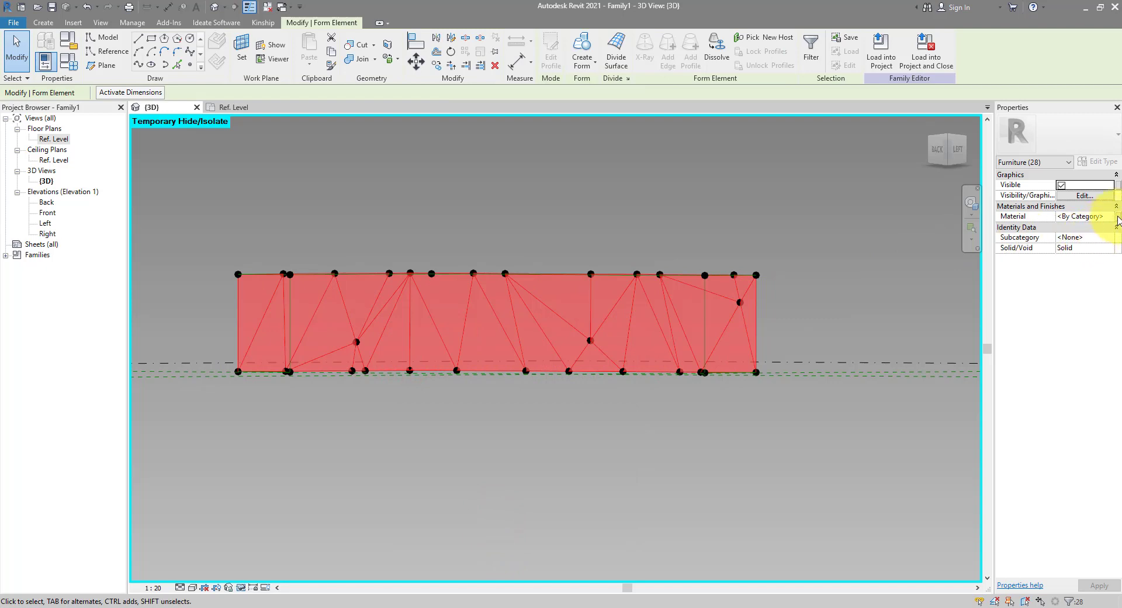
- Associate the panels' Material with a new type parameter named 'Boards'
left_click(1118, 217)
left_click(525, 407)
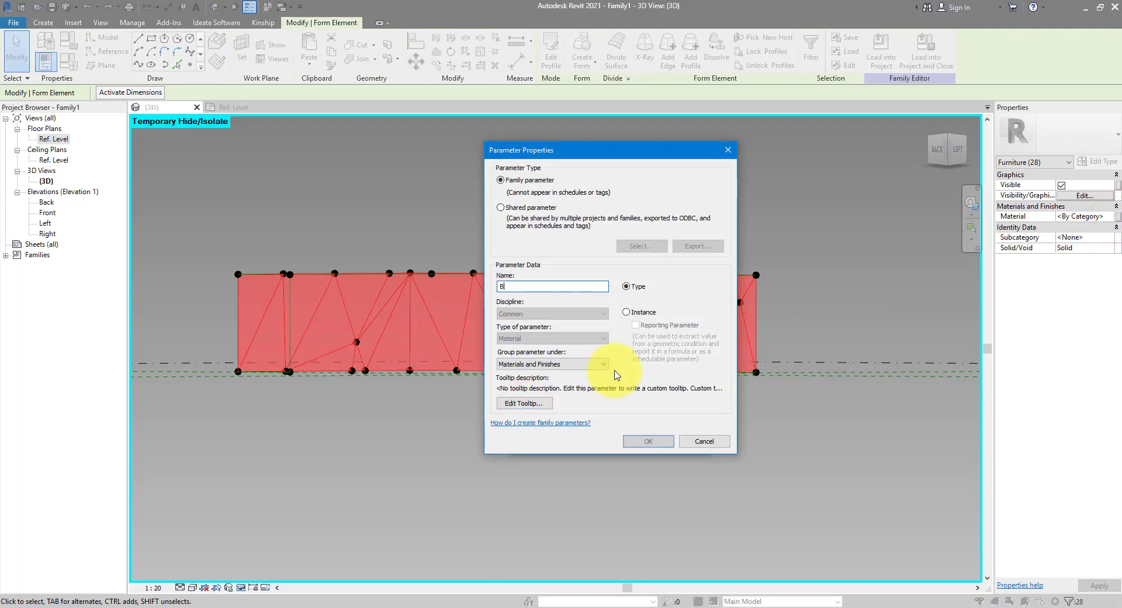
left_click(648, 441)
- Finish the Boards material link and reset the temporary isolation to show the whole form
left_click(626, 440)
left_click(649, 450)
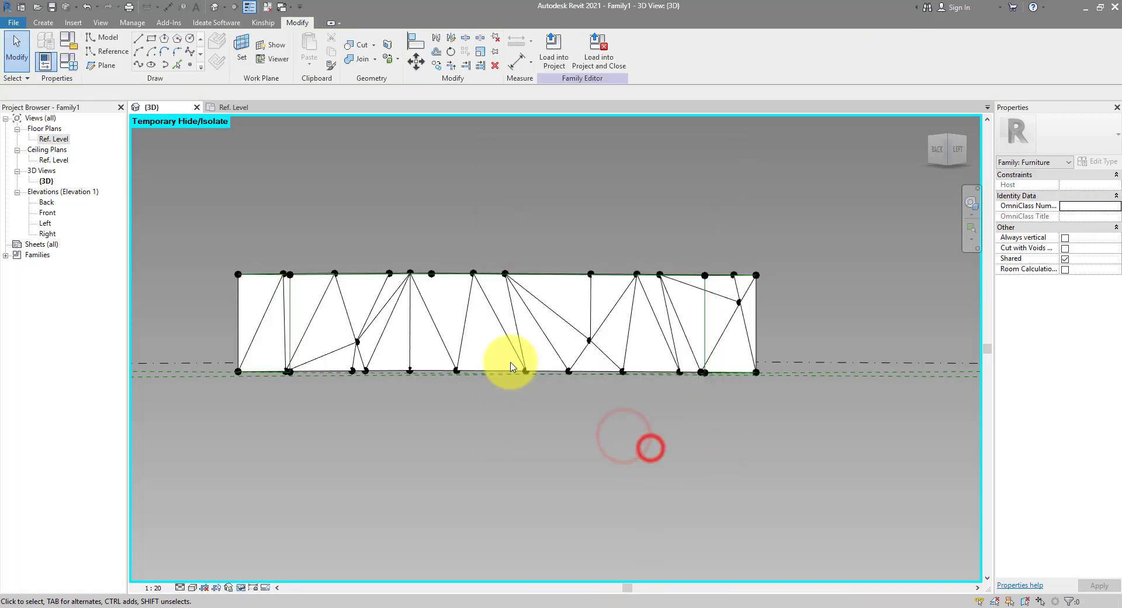
middle_click_drag(431, 335, 836, 480, "shift")
left_click(681, 538)
key("h")
key("r")
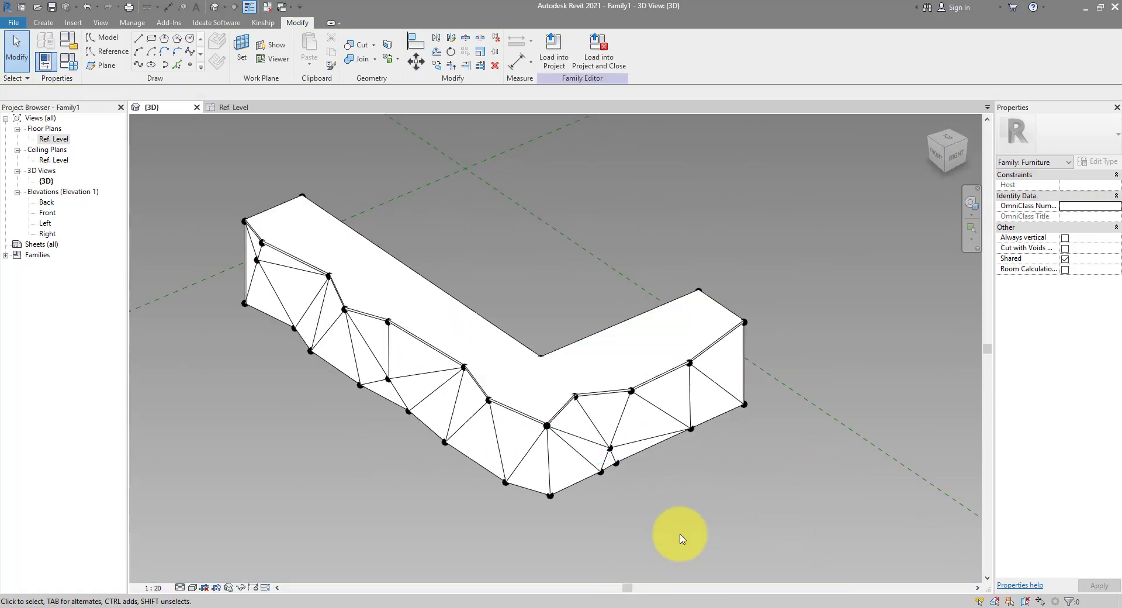
middle_click_drag(648, 526, 727, 476, "shift")
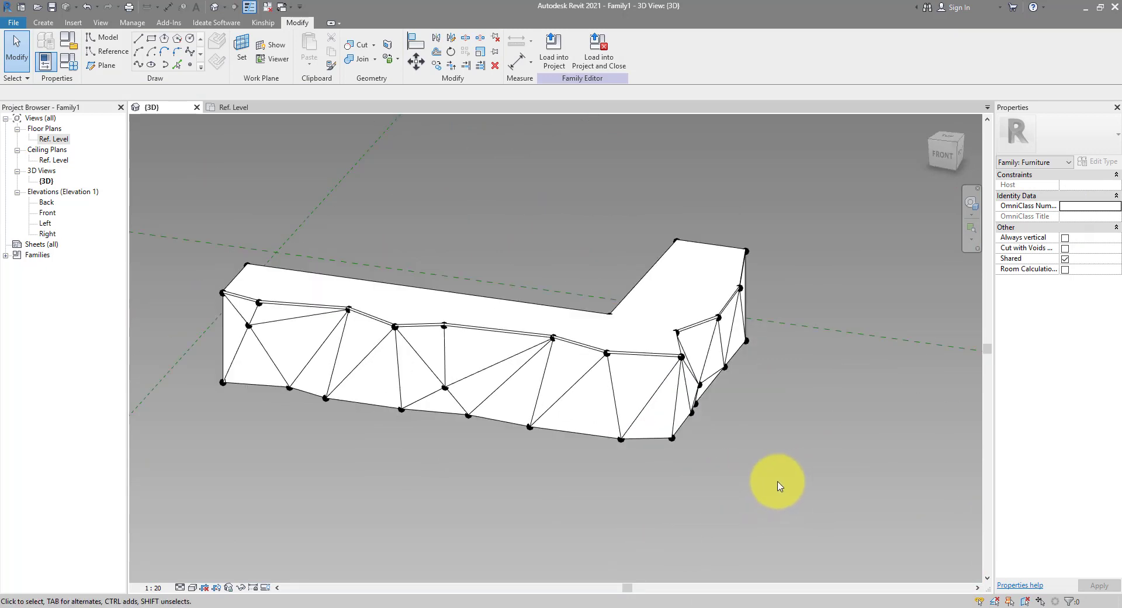
- Save the family as Counter2
left_click(51, 7)
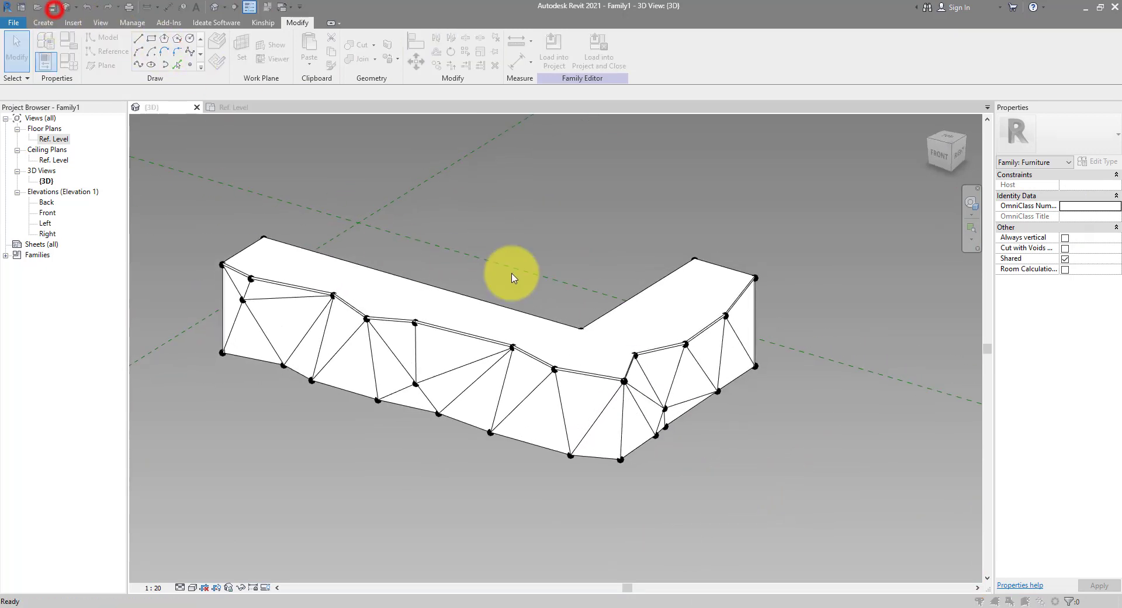
type("Counter2")
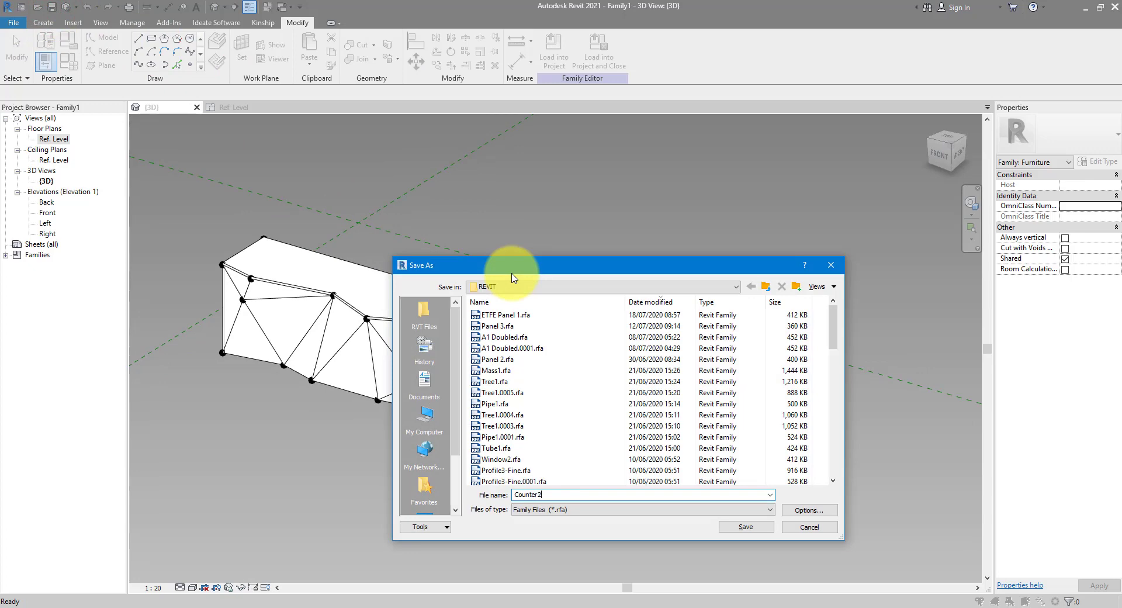
key("Return")
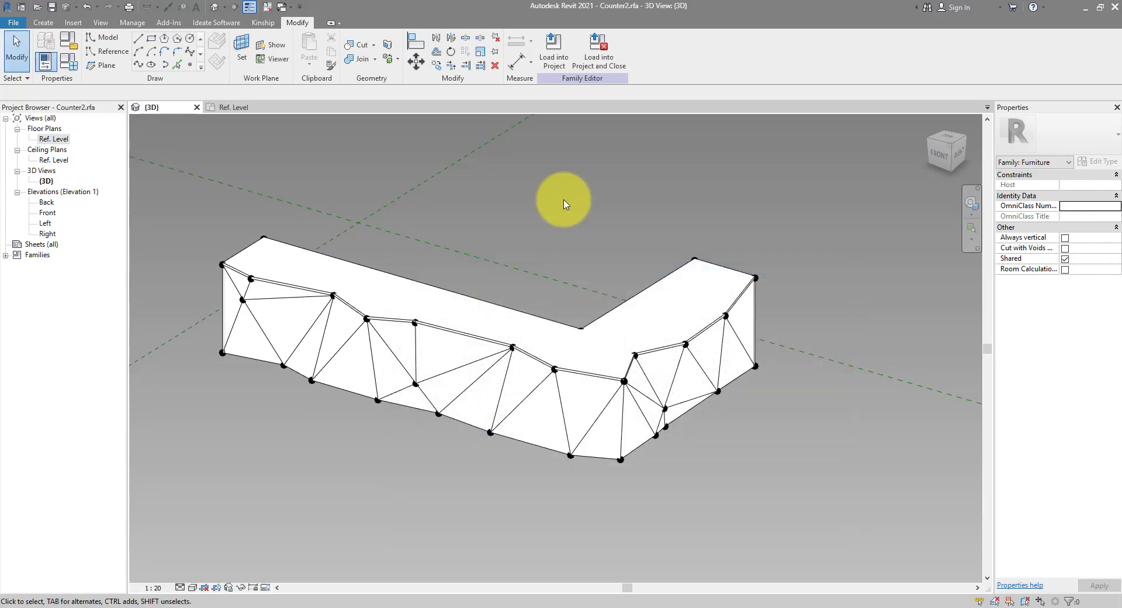
- Load Counter2 into a new Architectural project, place it on Level 0, and view it in 3D
key("ctrl+n")
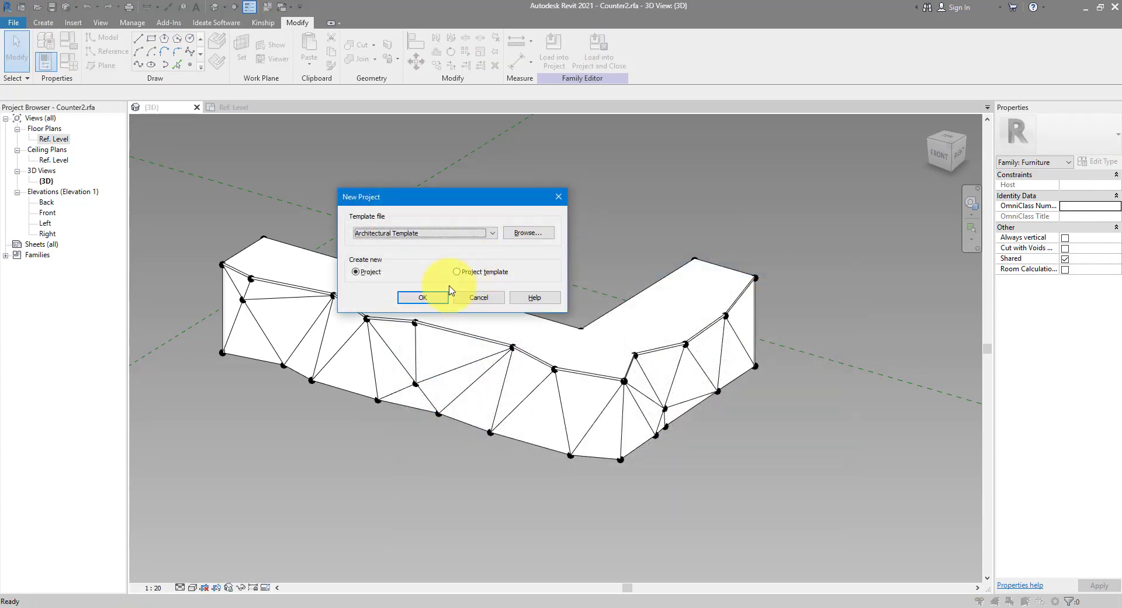
left_click(422, 299)
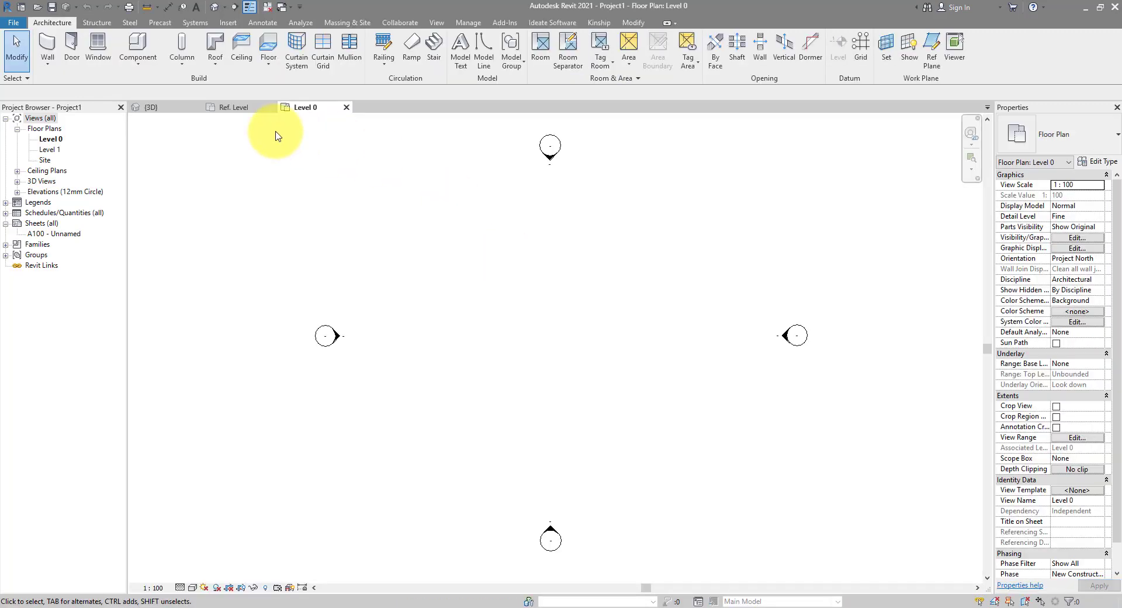
left_click(241, 107)
left_click(175, 107)
left_click(554, 53)
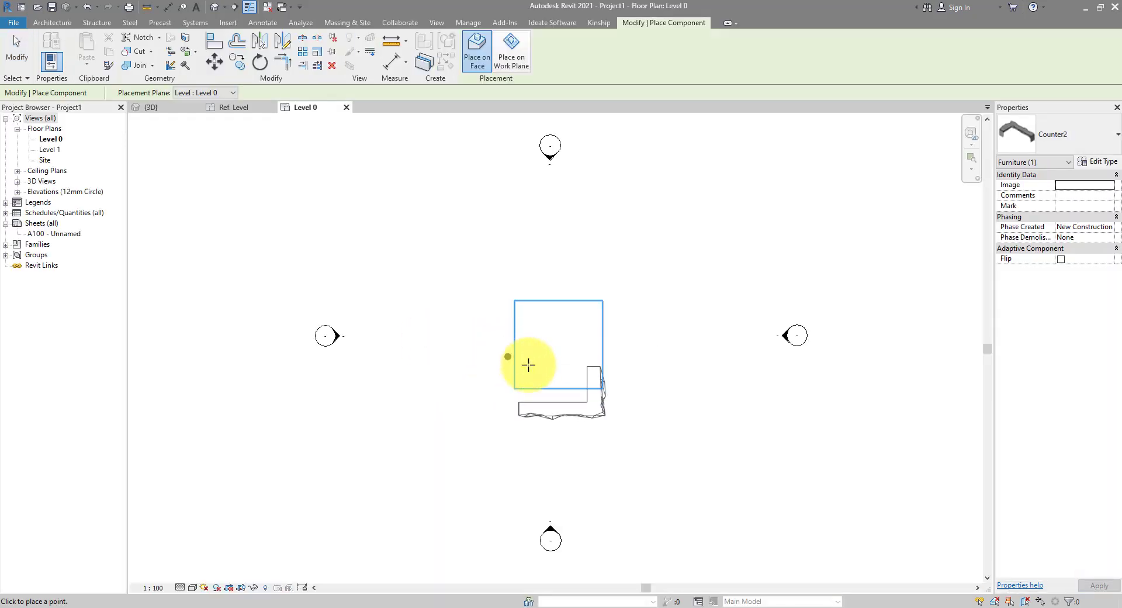
left_click(537, 319)
key("Escape")
key("Escape")
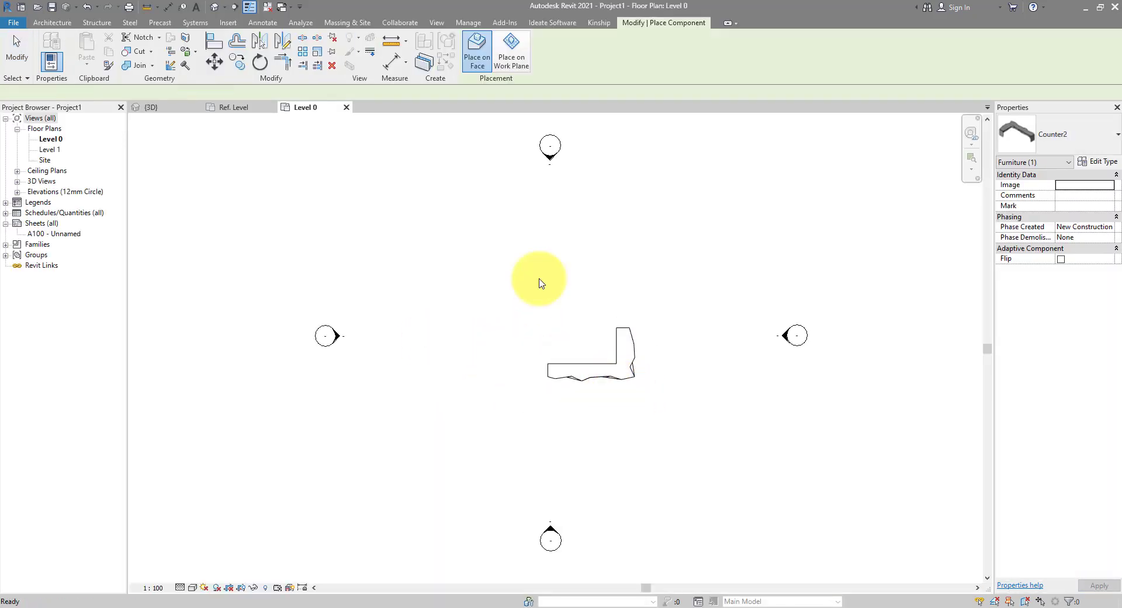
key("3")
key("d")
middle_click_drag(613, 376, 729, 481, "shift")
- Duplicate the Default material as 'White' for the counter's Base parameter
left_click(671, 447)
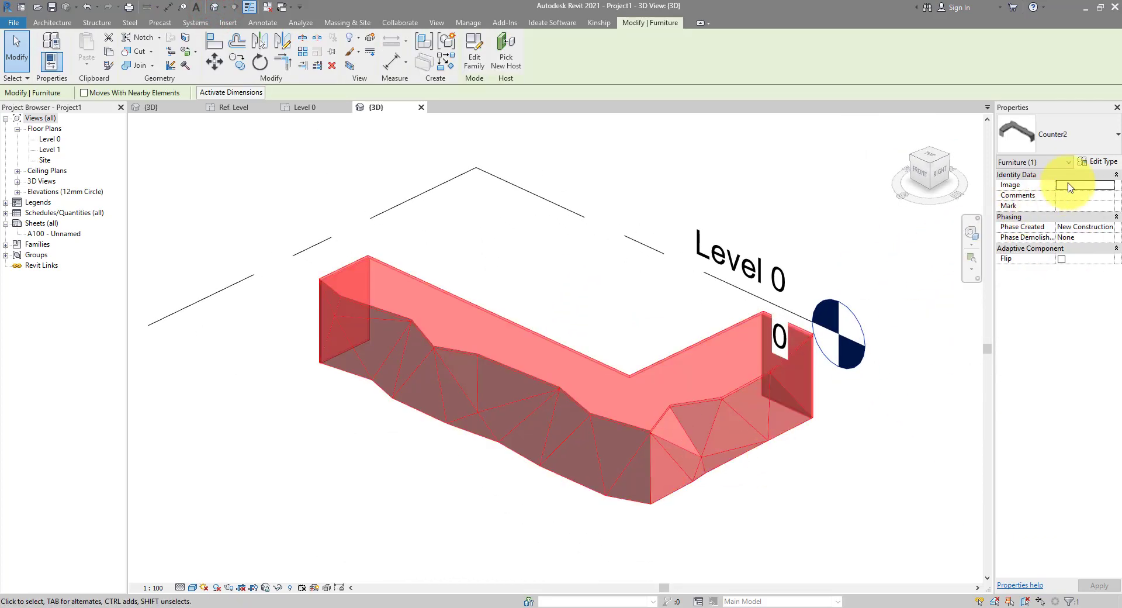
left_click(1081, 164)
left_click(739, 237)
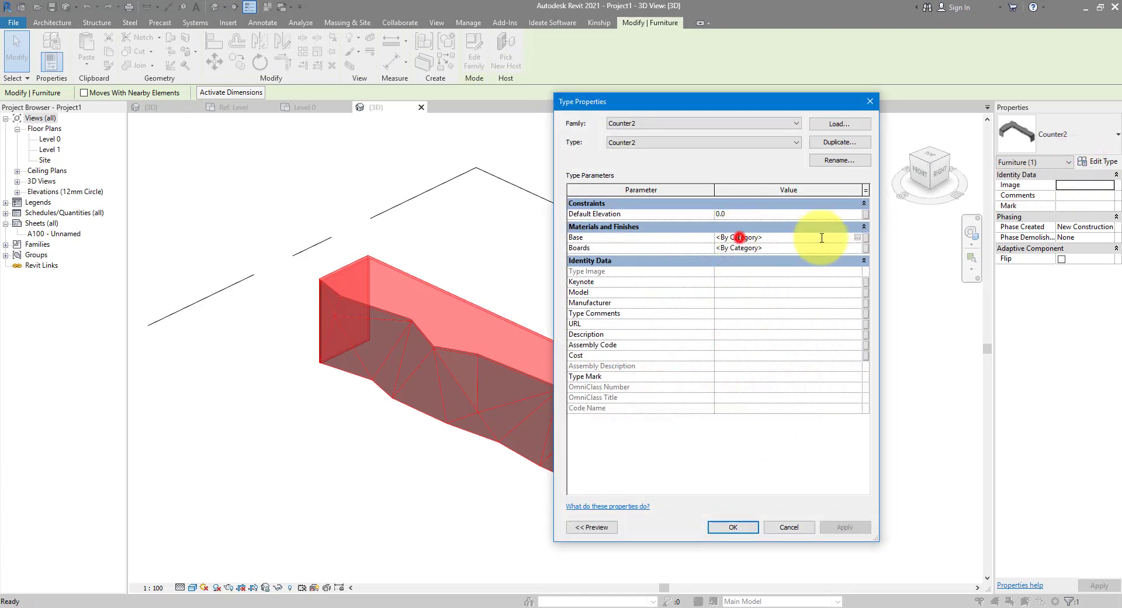
left_click(857, 238)
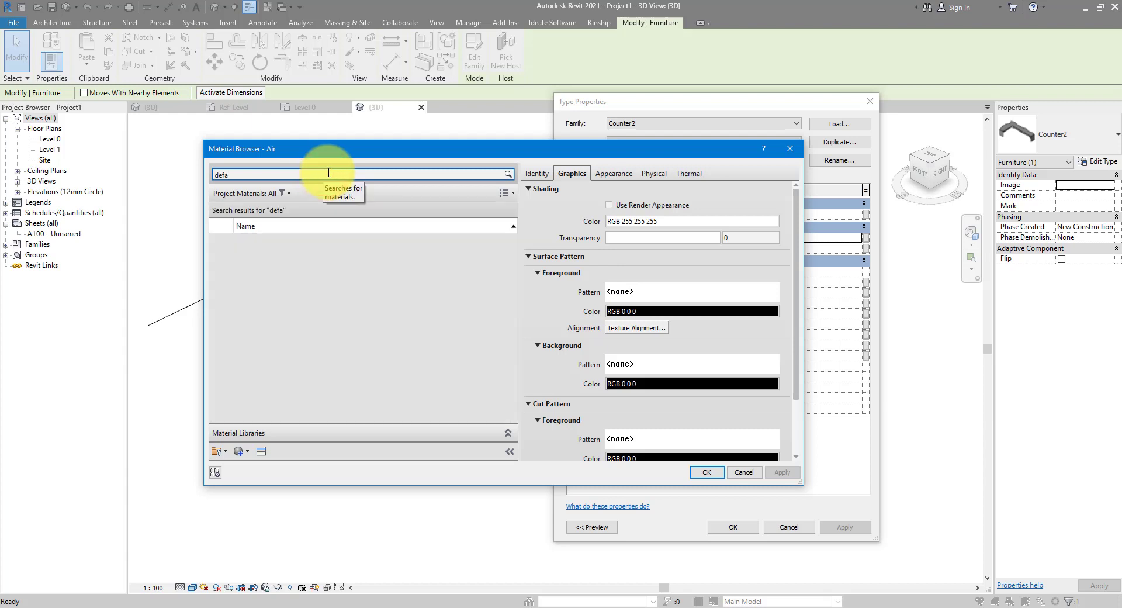
scroll(358, 305, "down", 5)
scroll(359, 304, "up", 5)
left_click(369, 300)
right_click(283, 298)
left_click(333, 318)
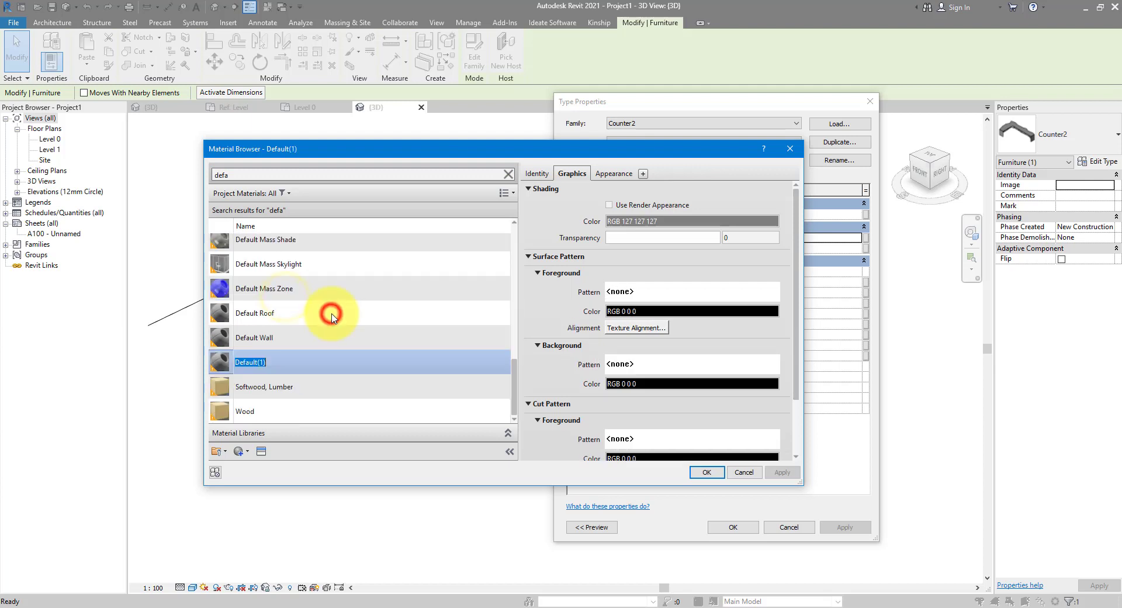
type("White")
key("Return")
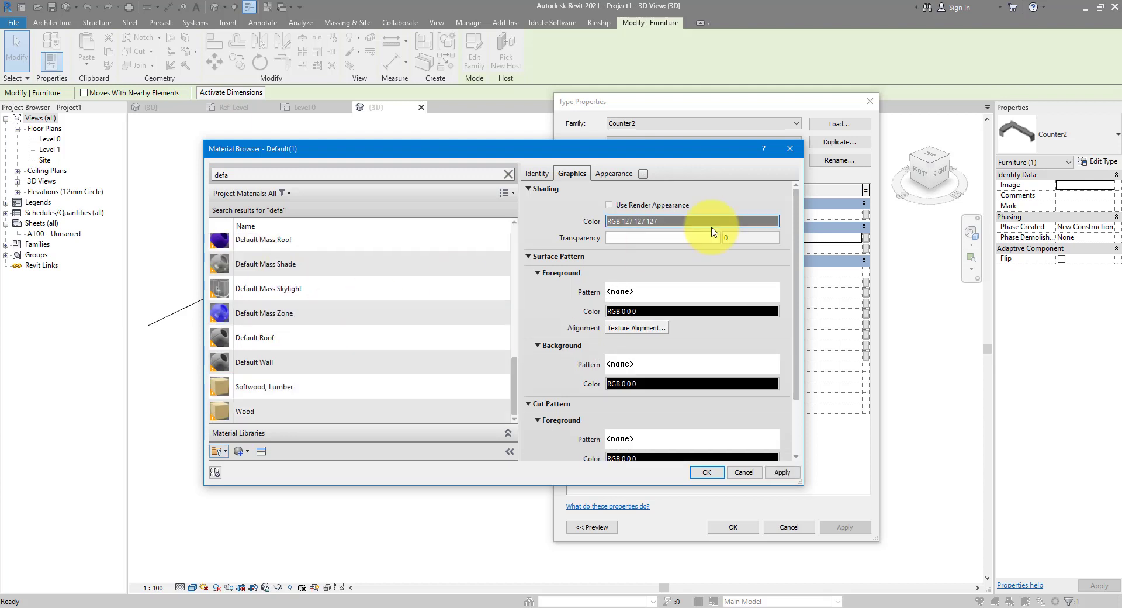
- Make the White material's shading colour white and apply it to Base
left_click(653, 220)
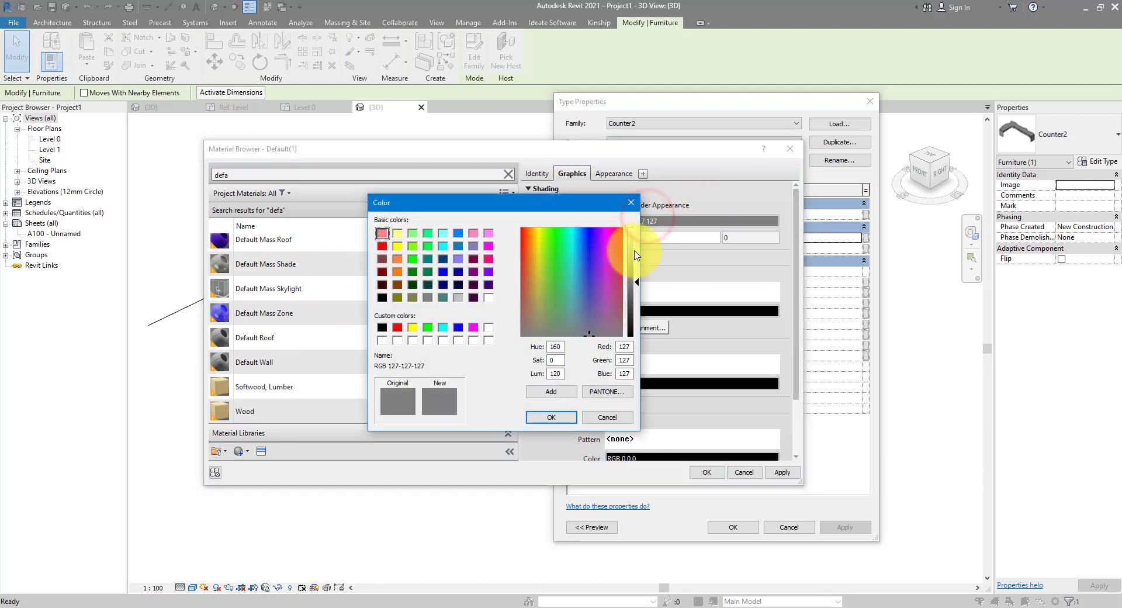
left_click_drag(633, 246, 634, 230)
left_click(551, 417)
left_click(707, 471)
left_click(730, 526)
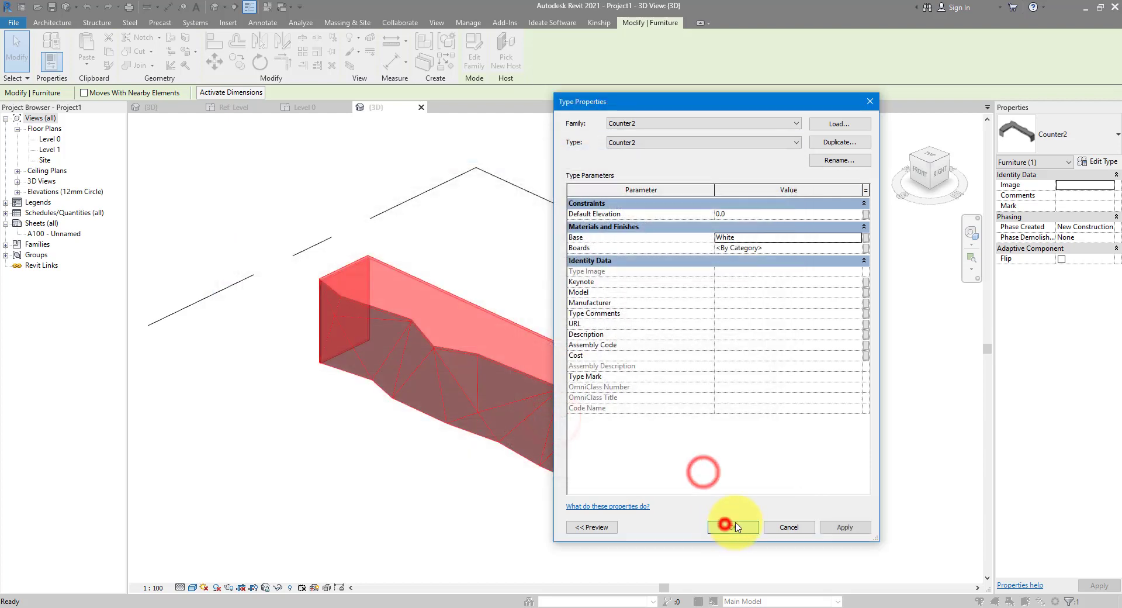
left_click(807, 475)
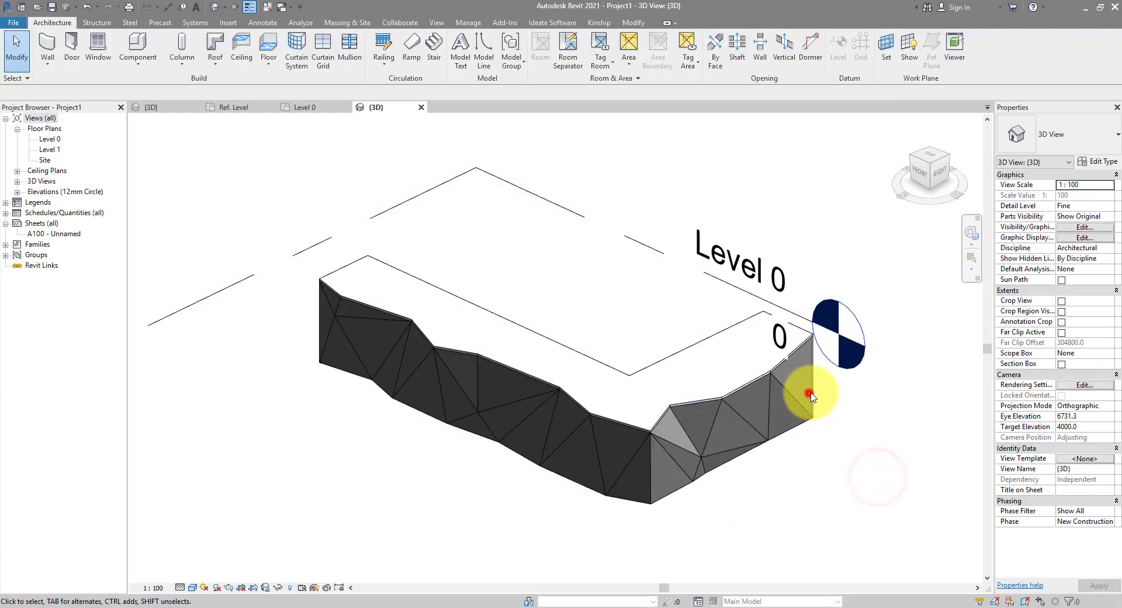
- Assign Cherry as the counter's Boards material and orbit to view the wood panels
left_click(768, 394)
left_click(1099, 161)
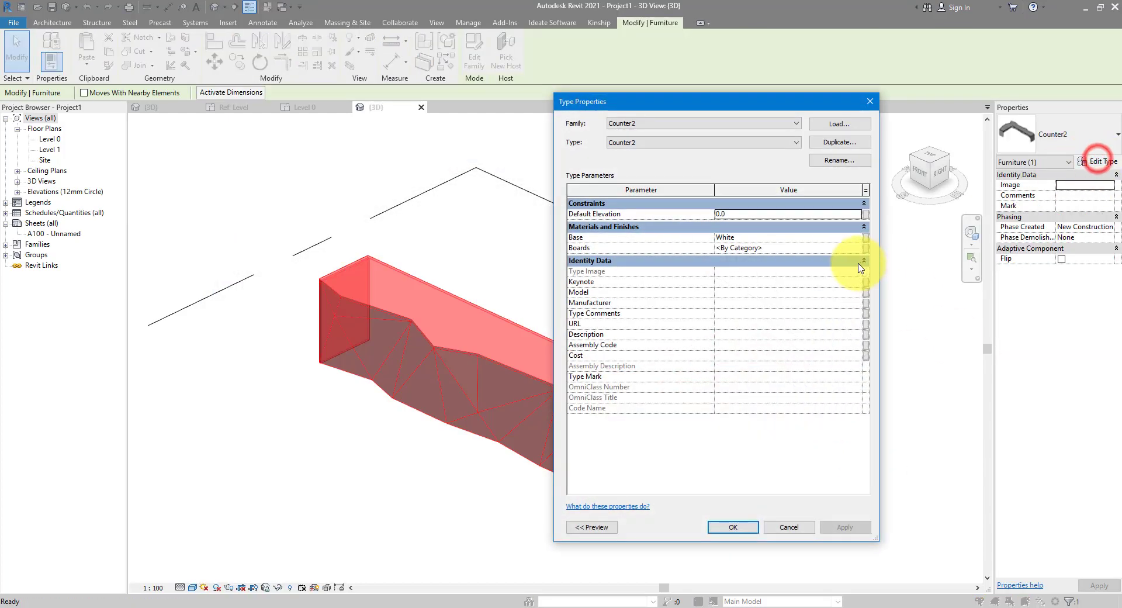
left_click(862, 248)
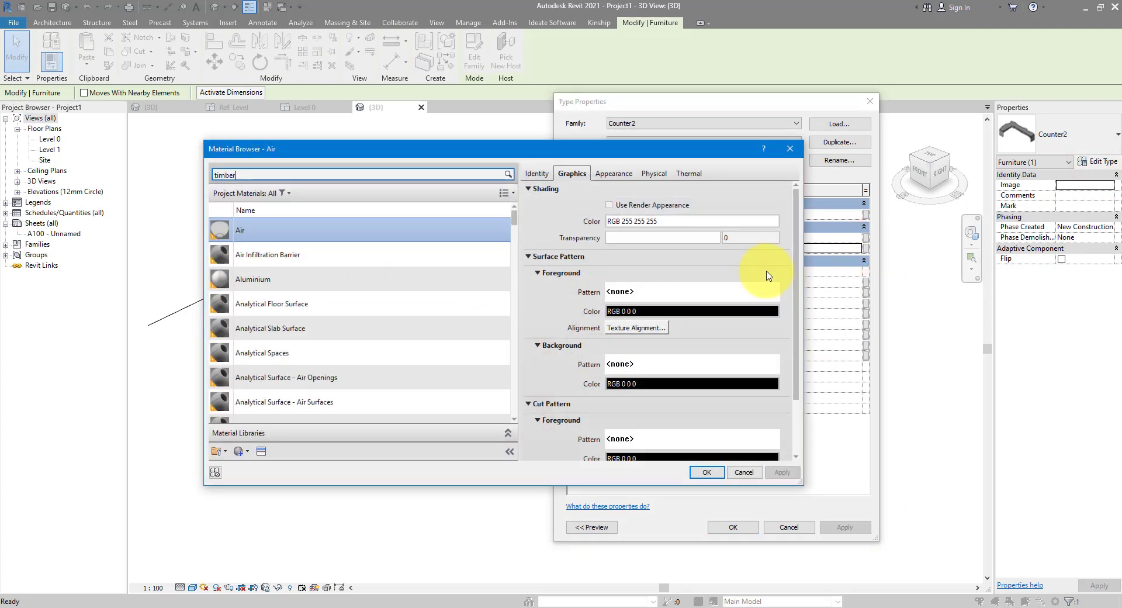
left_click(271, 174)
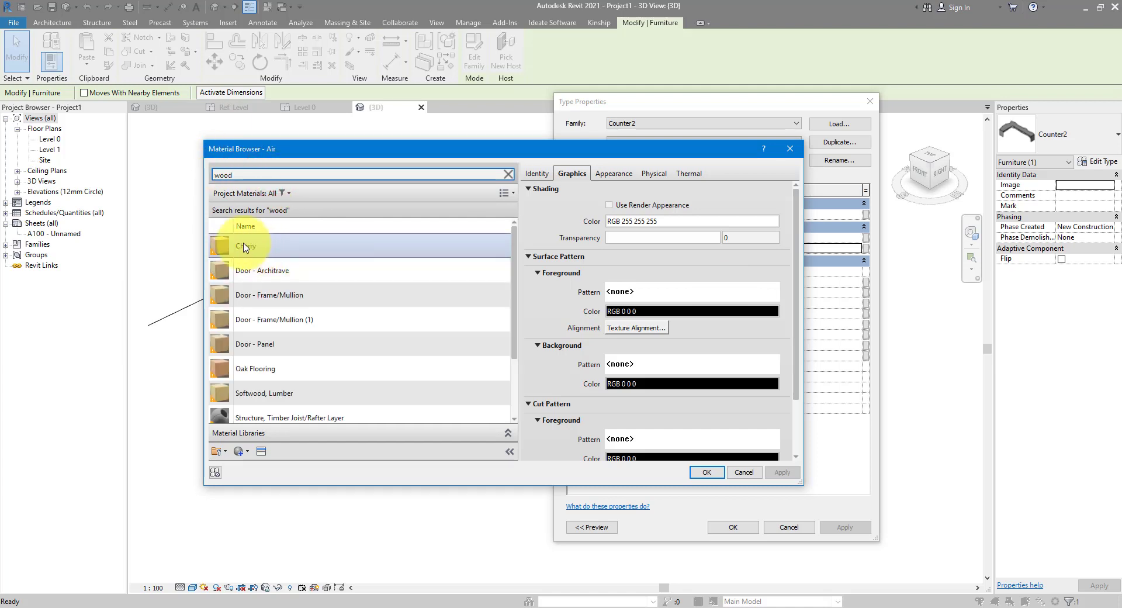
double_click(245, 248)
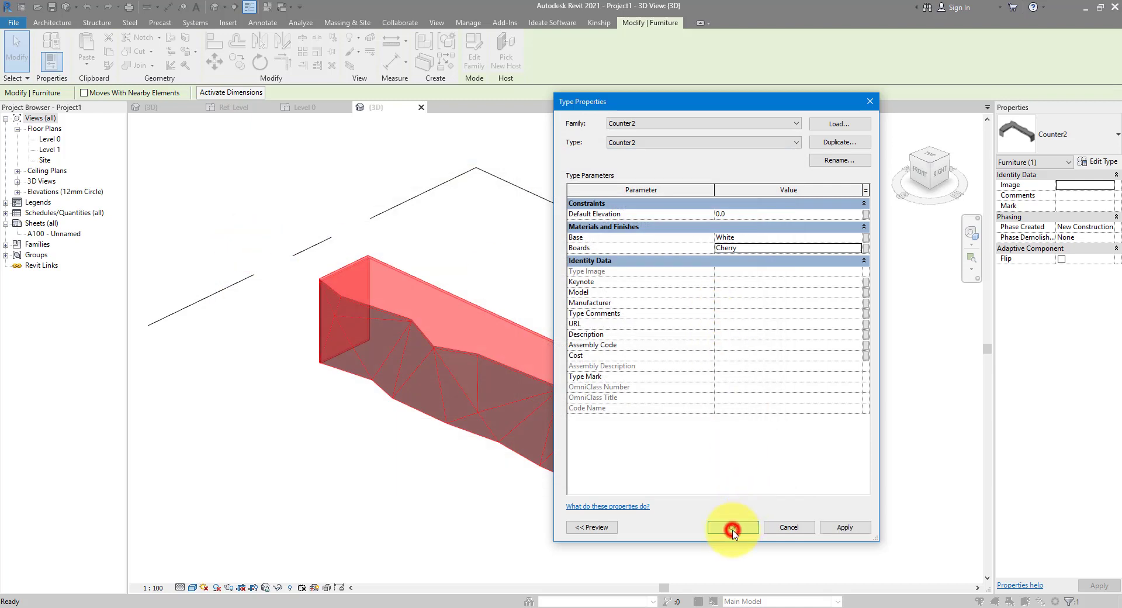
left_click(733, 530)
left_click(732, 528)
middle_click_drag(772, 511, 720, 485, "shift")
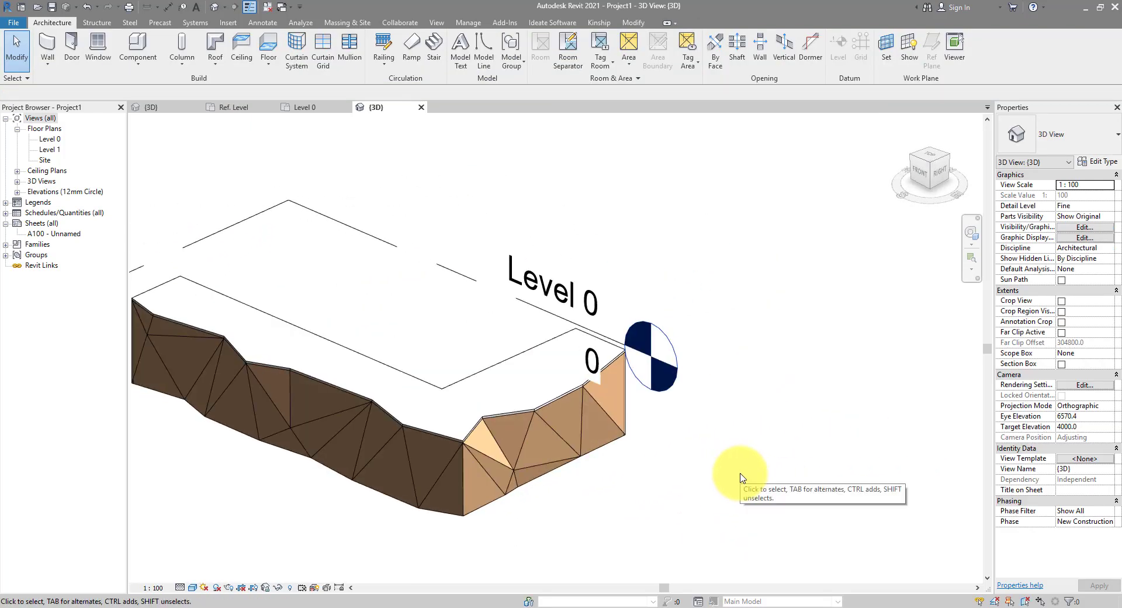
- Switch to the Counter2 family's 3D view and close the other open views
left_click(302, 113)
left_click(238, 111)
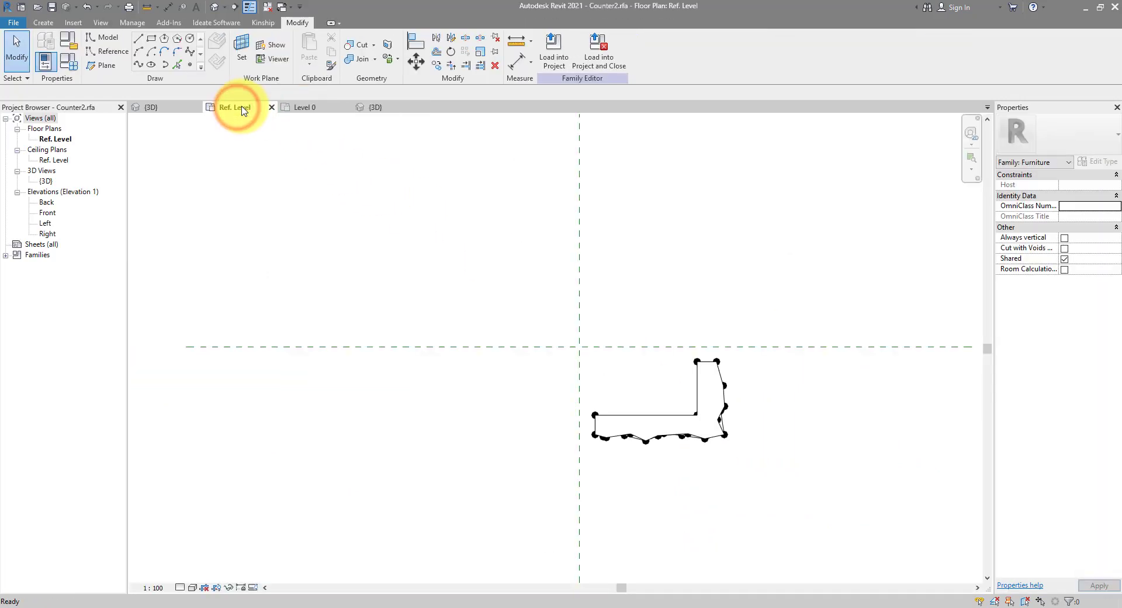
left_click(175, 109)
left_click(267, 7)
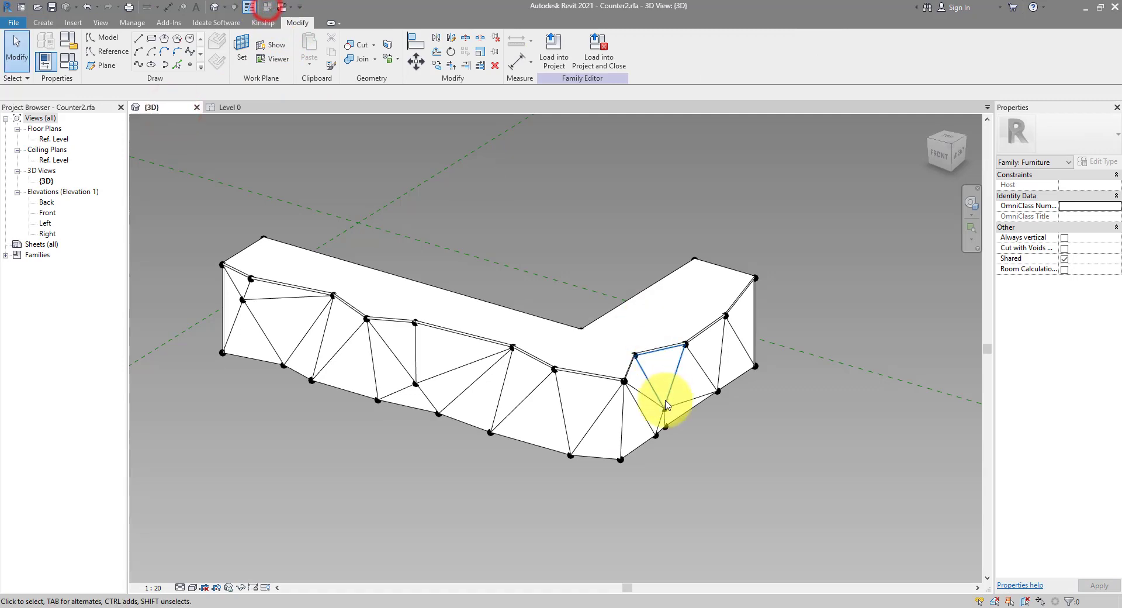
scroll(661, 400, "up", 2)
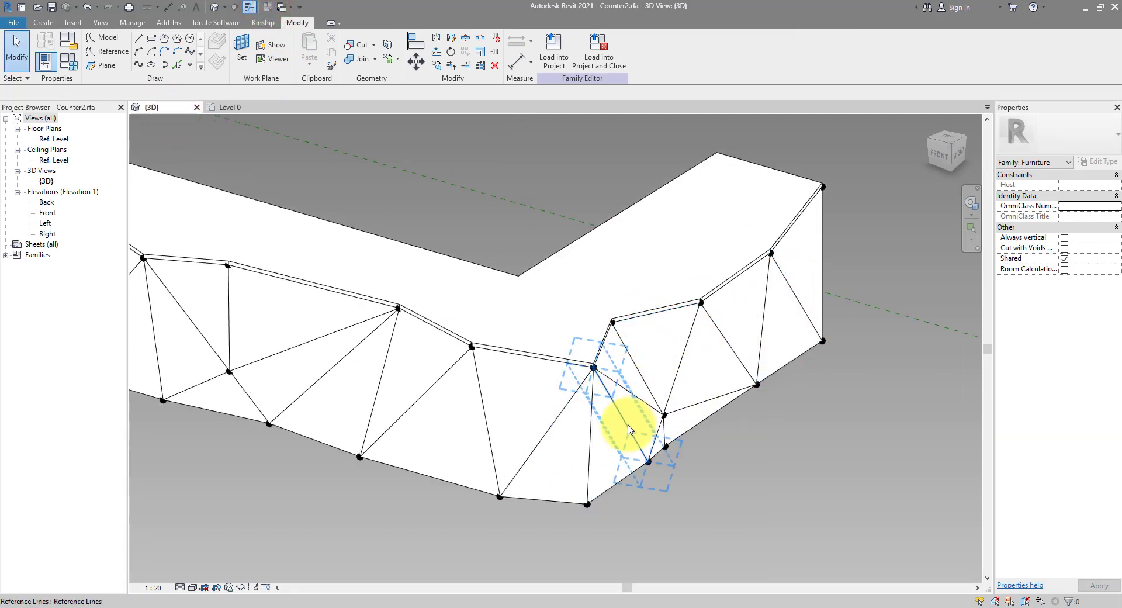
middle_click_drag(491, 431, 648, 425, "shift")
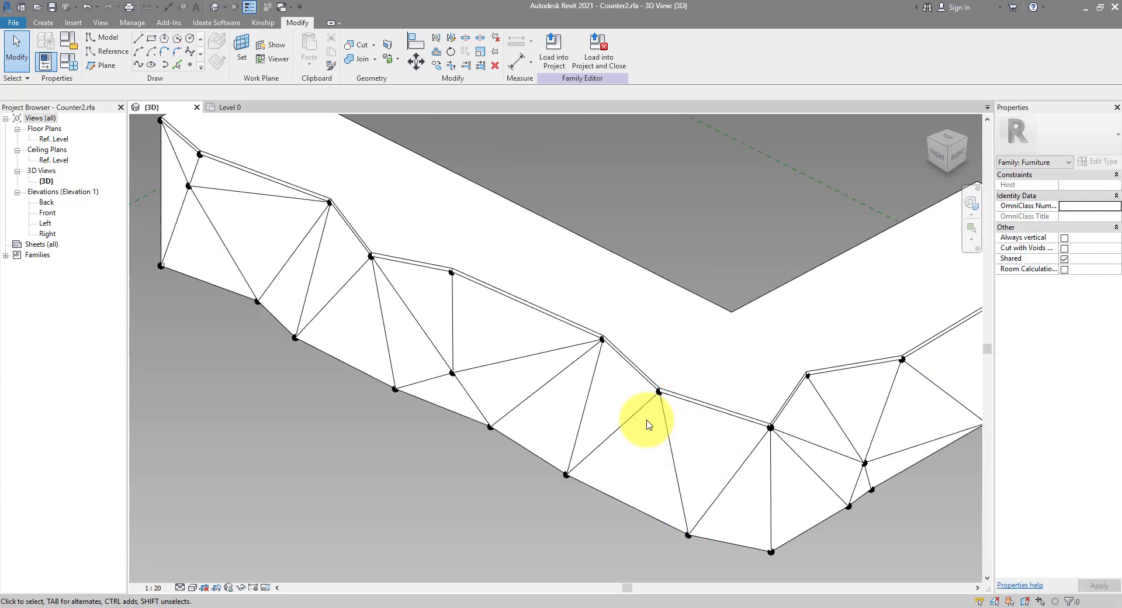
- Slide a top-edge reference point along the counter edge, then inspect the mesh faces
left_click(616, 354)
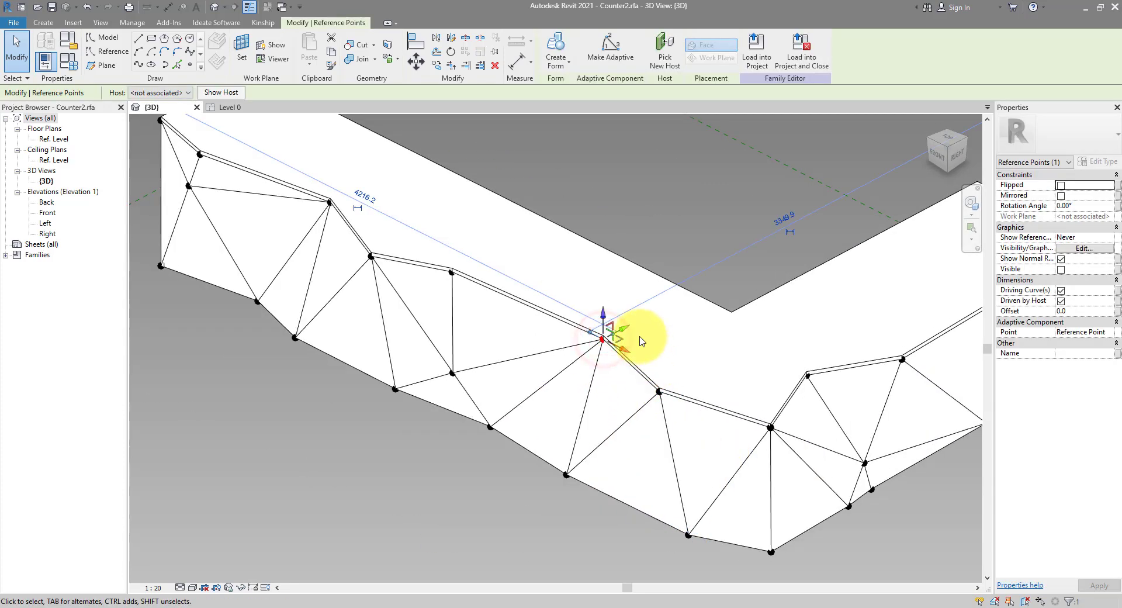
left_click_drag(627, 332, 576, 351)
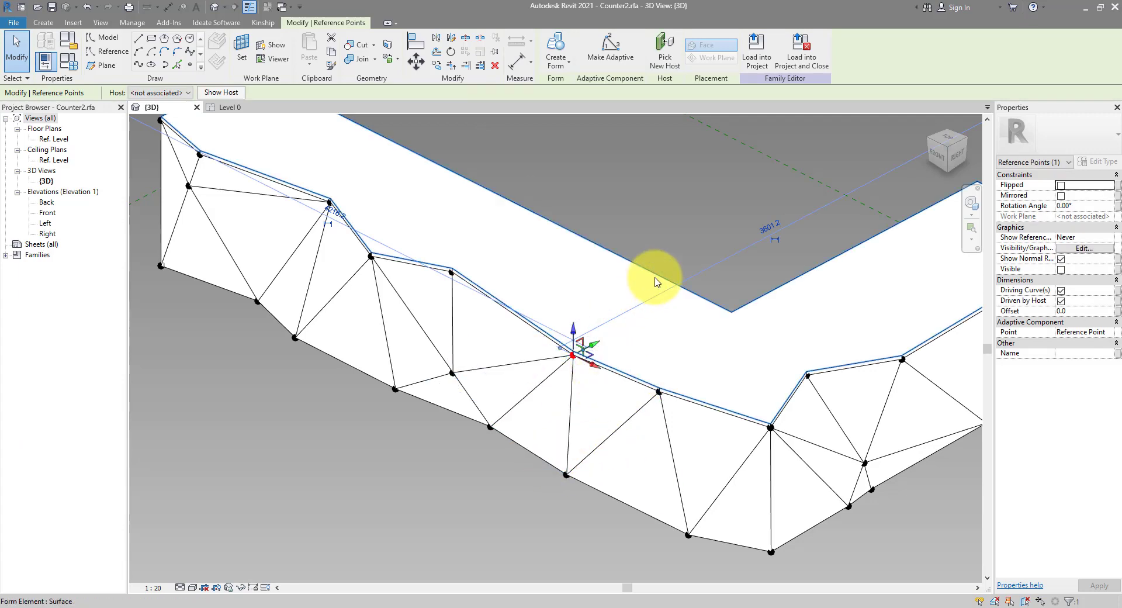
left_click_drag(593, 364, 562, 348)
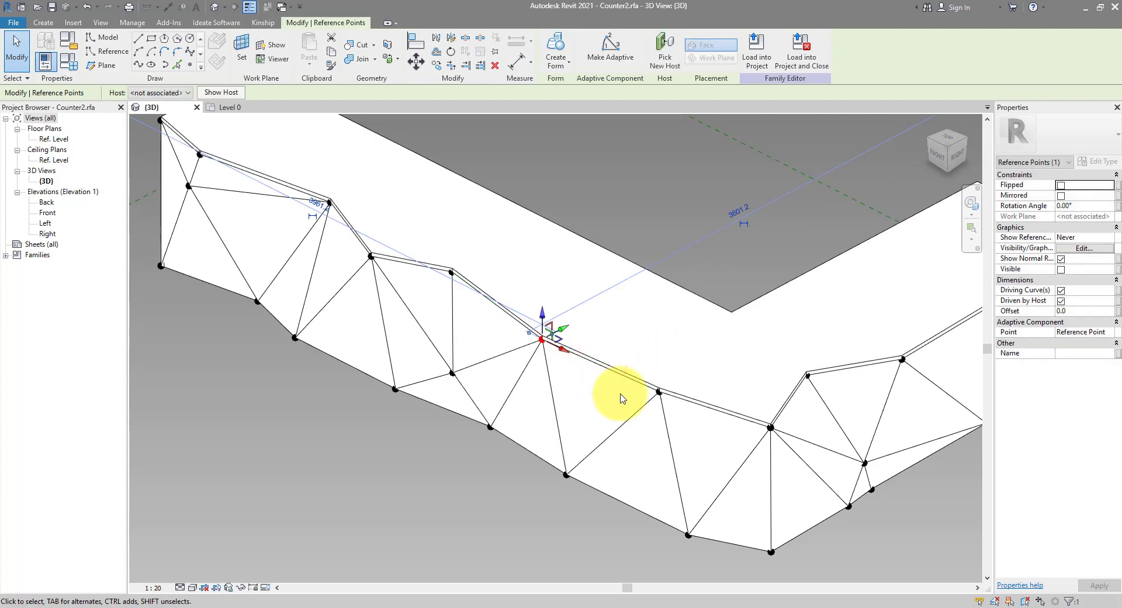
middle_click_drag(601, 371, 712, 508, "shift")
left_click(709, 506)
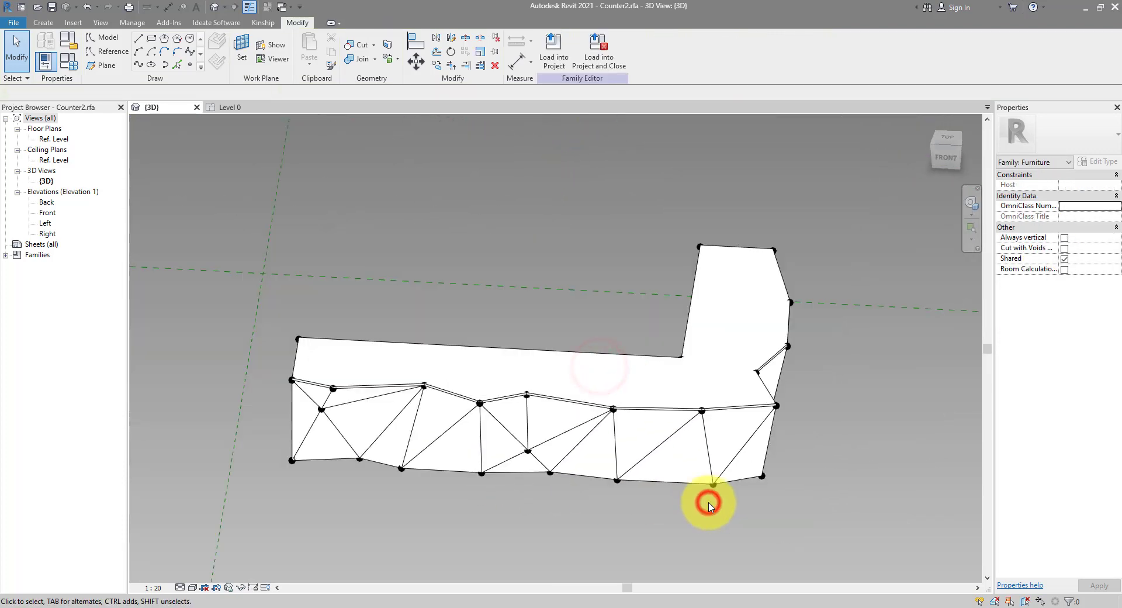
middle_click_drag(883, 481, 715, 461, "shift")
scroll(834, 494, "up", 5)
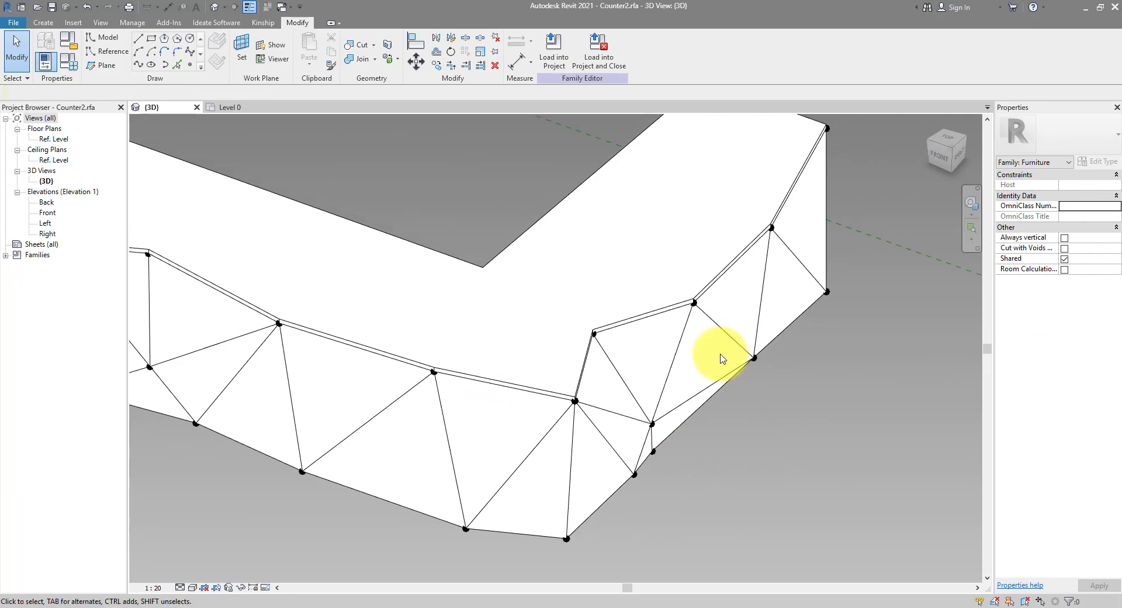
left_click(710, 320)
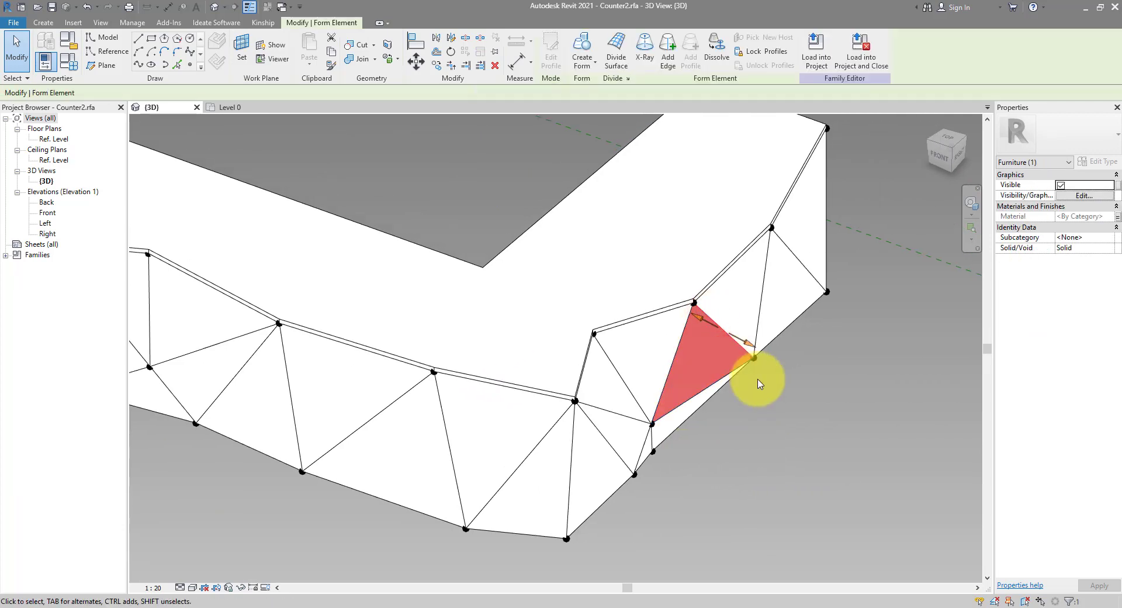
left_click(479, 175)
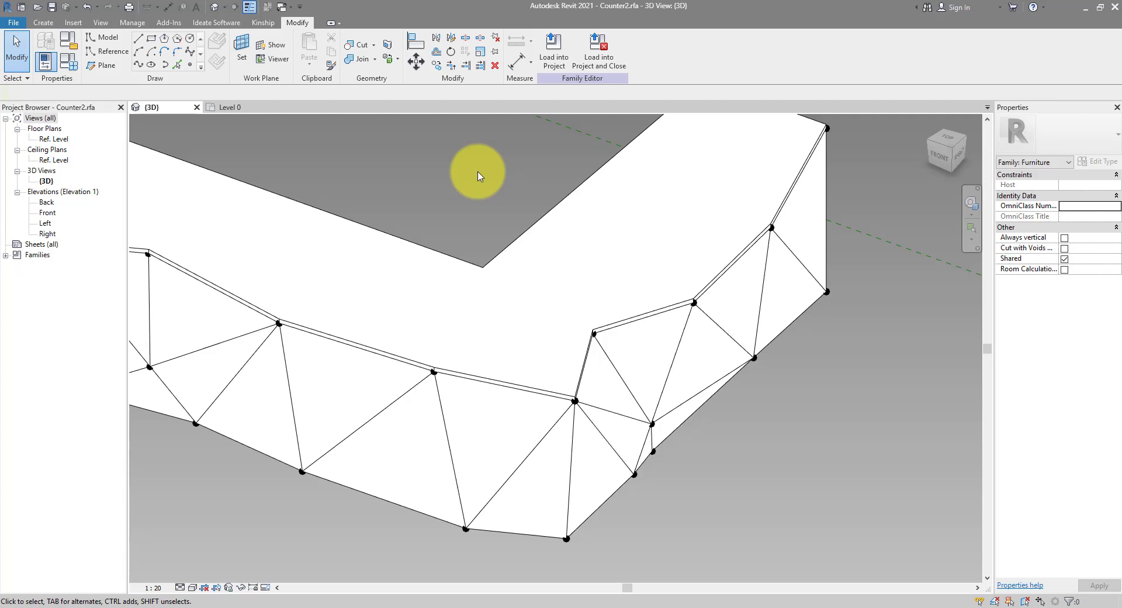
- Create a new family from the Metric Generic Model Adaptive template
left_click(14, 23)
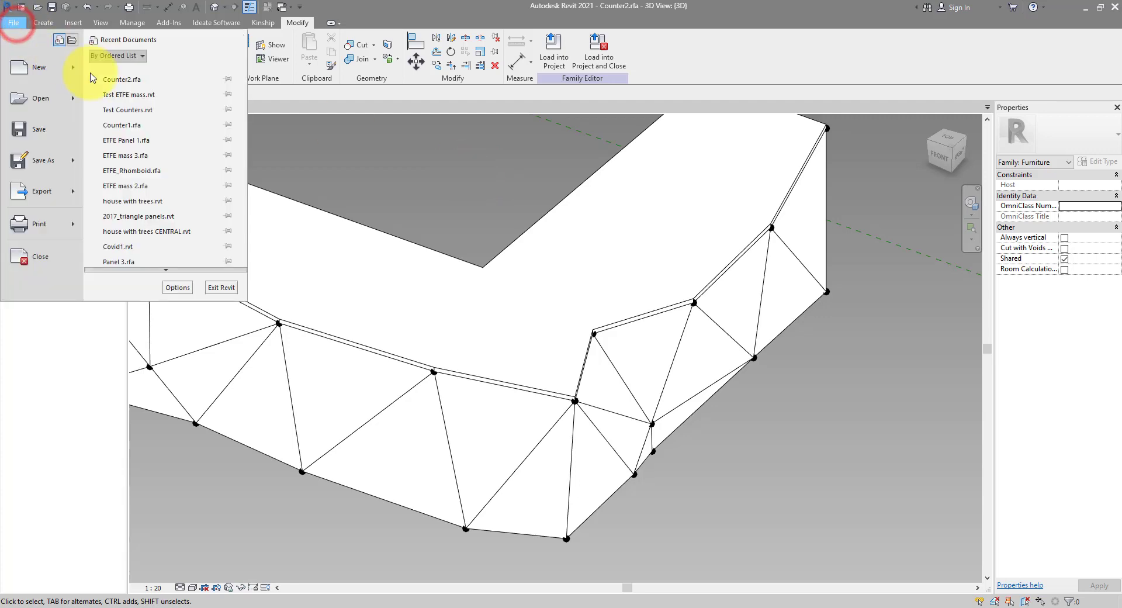
left_click(77, 69)
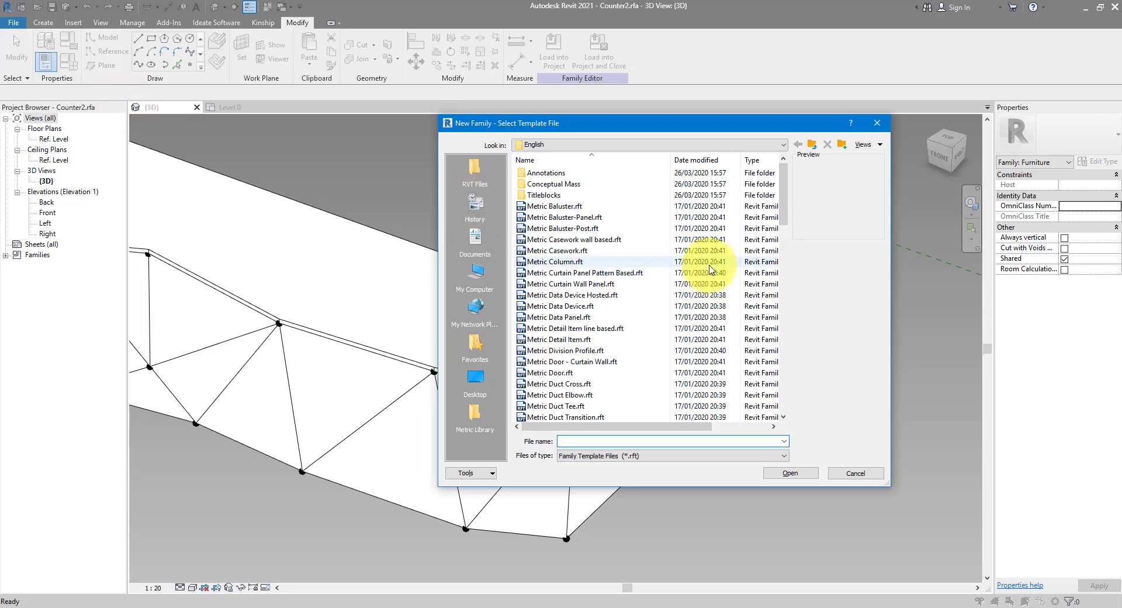
scroll(712, 269, "down", 10)
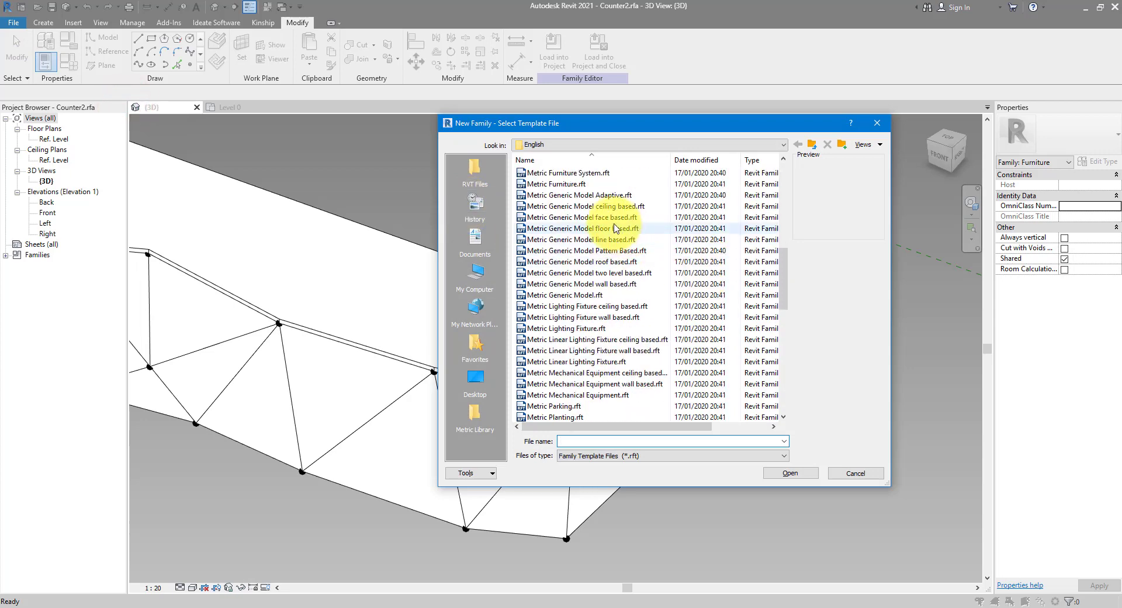
left_click(597, 200)
left_click(790, 473)
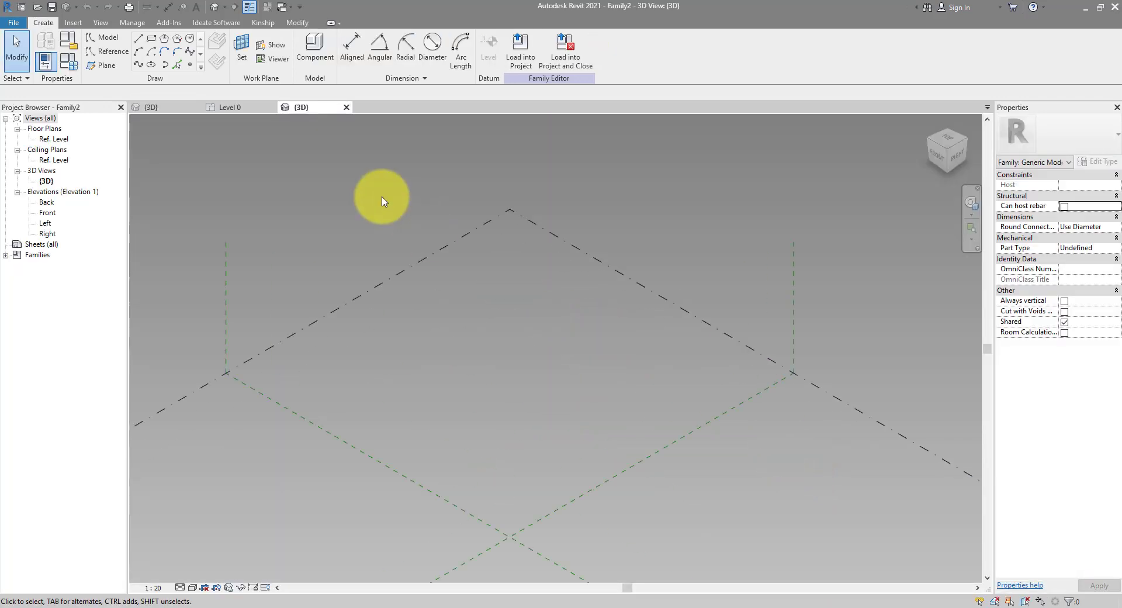
- Place three reference points and make them adaptive points
left_click(191, 65)
left_click(488, 326)
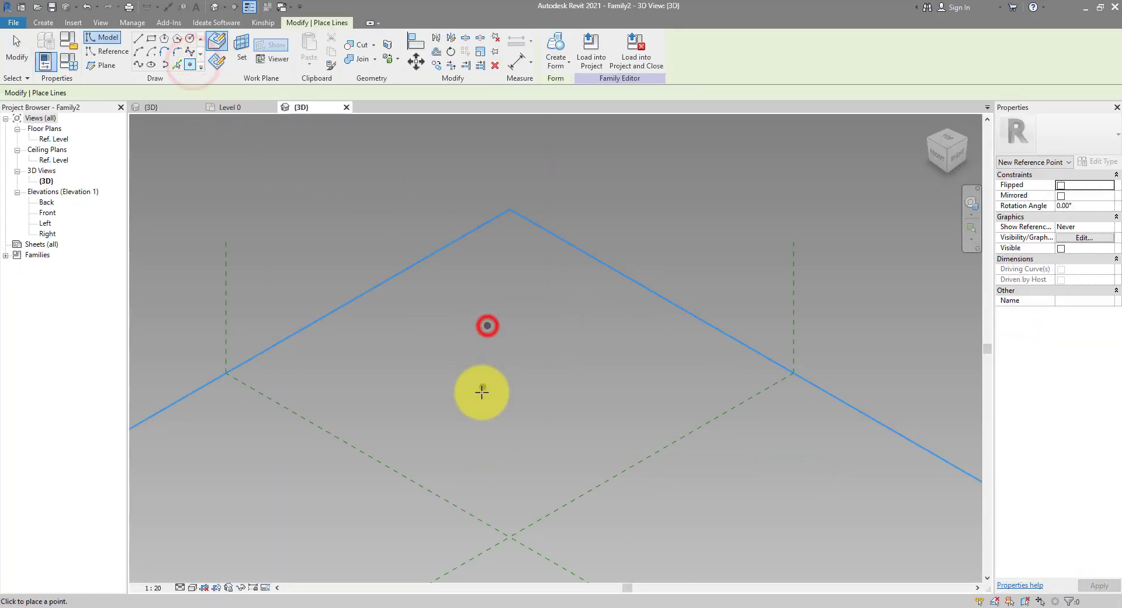
left_click(482, 393)
left_click(585, 381)
key("Escape")
left_click_drag(432, 298, 669, 443)
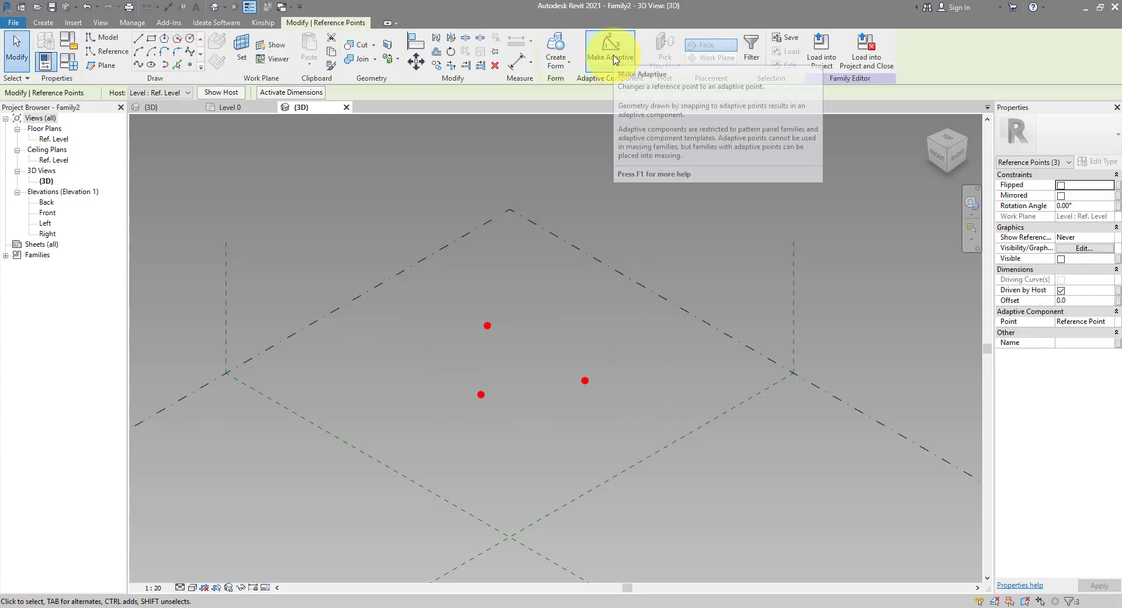
left_click(611, 52)
scroll(561, 354, "up", 3)
- Join adaptive points 1-2, 2-3 and 1-3 with lines into a triangle
left_click_drag(373, 257, 491, 471)
left_click(137, 63)
left_click_drag(346, 420, 672, 491)
left_click(135, 62)
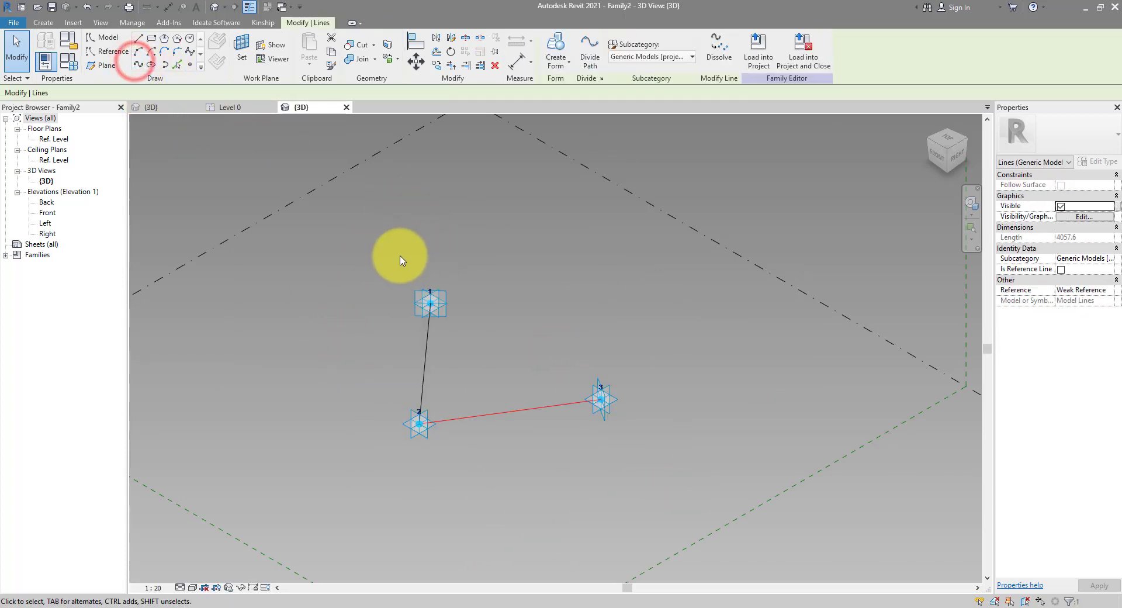
left_click_drag(398, 241, 628, 416)
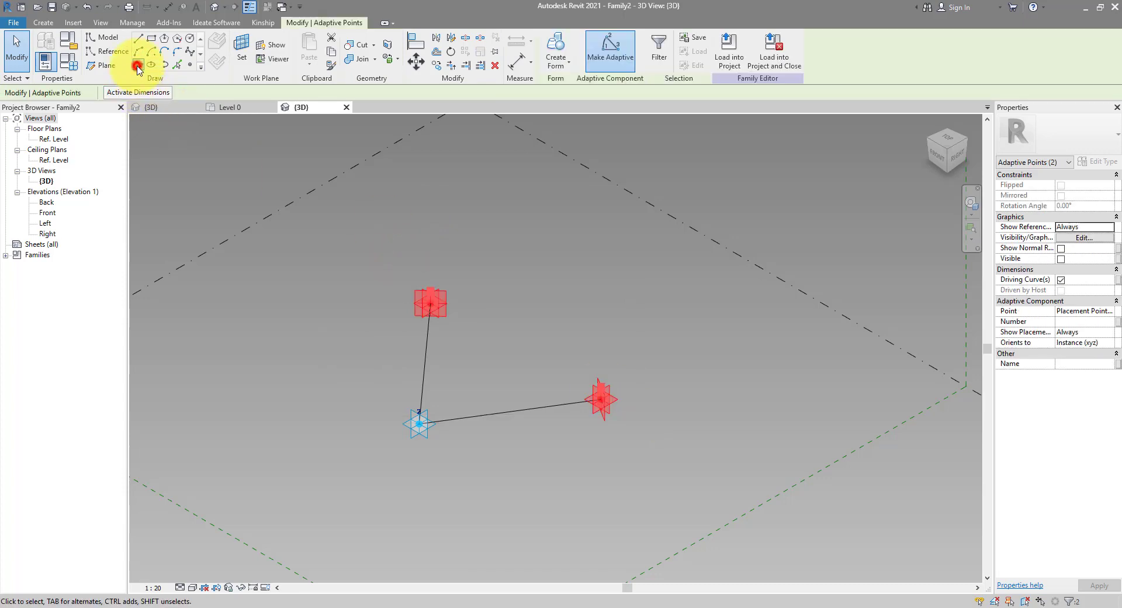
left_click(543, 308)
- Make the three triangle lines reference lines
middle_click_drag(571, 318, 543, 270, "shift")
left_click(540, 273)
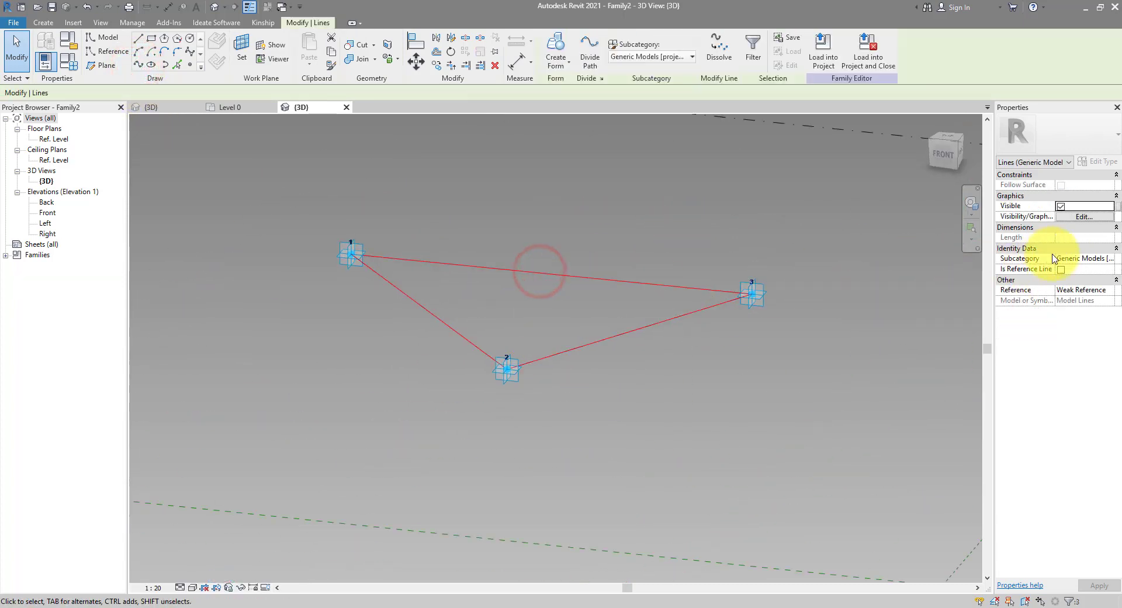
left_click(1061, 270)
left_click(698, 237)
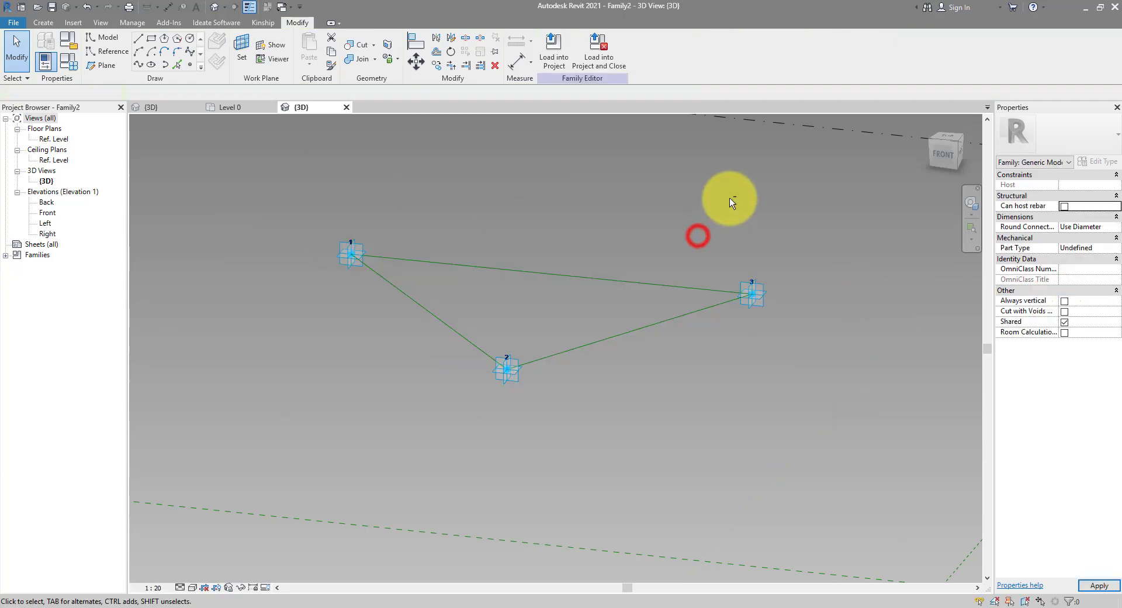
middle_click_drag(734, 201, 386, 325, "shift")
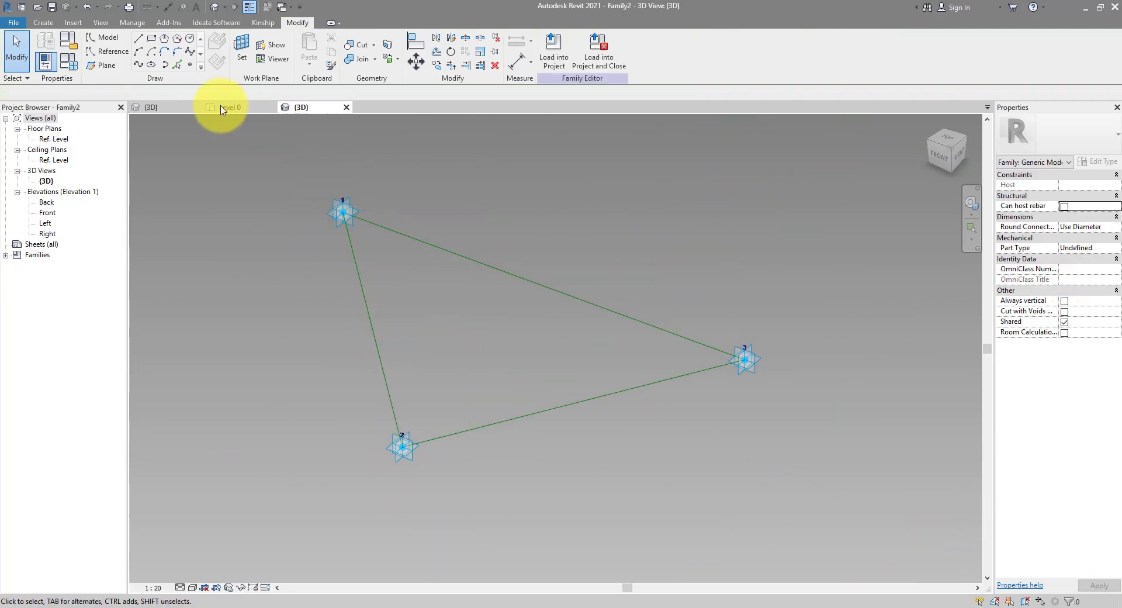
- Host a reference point on adaptive point 1 and raise it above the point
left_click(192, 67)
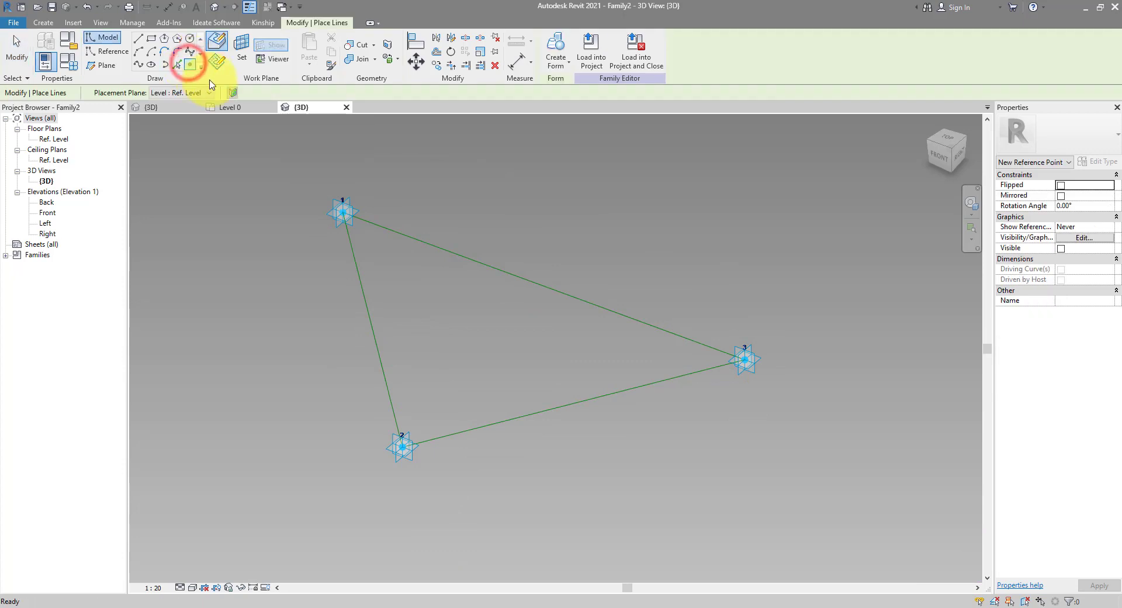
left_click(212, 61)
left_click(241, 48)
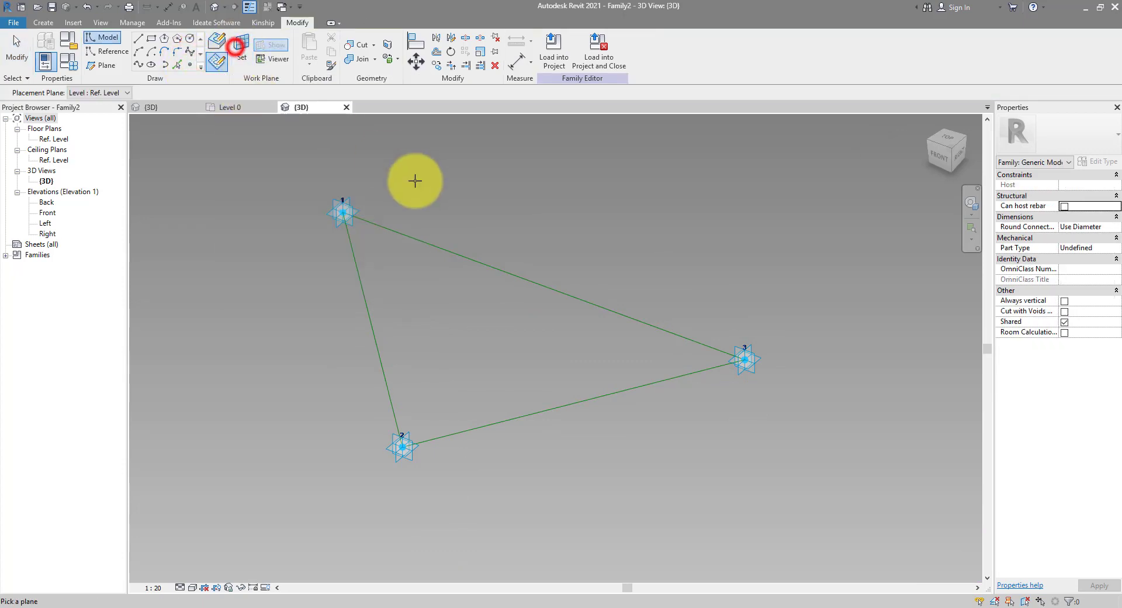
left_click(360, 210)
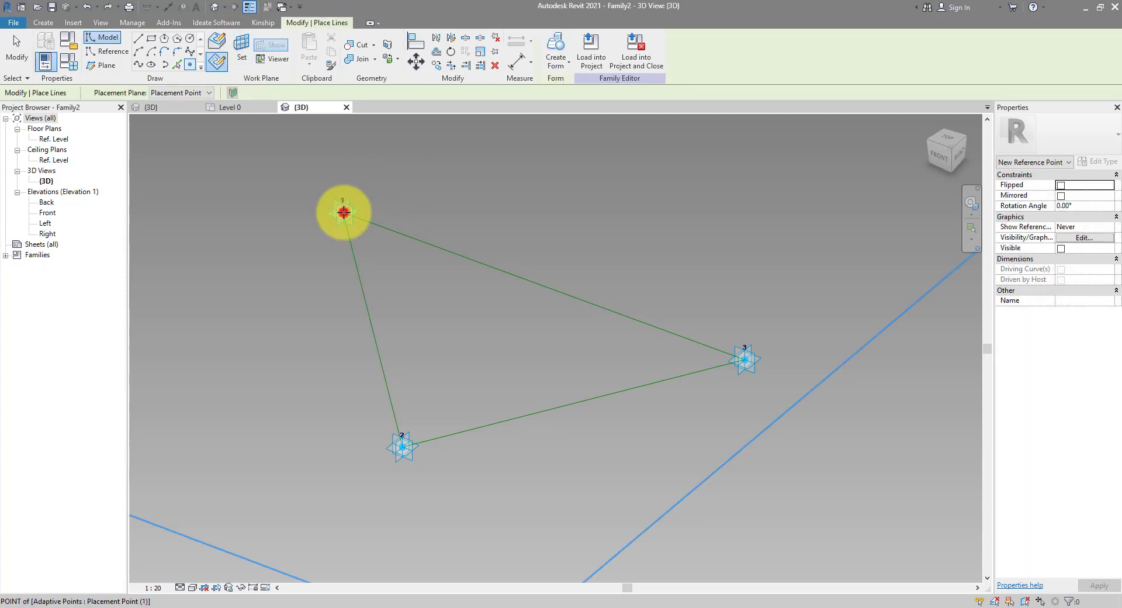
left_click(344, 213)
key("Escape")
key("Escape")
left_click(343, 213)
left_click_drag(343, 212, 343, 168)
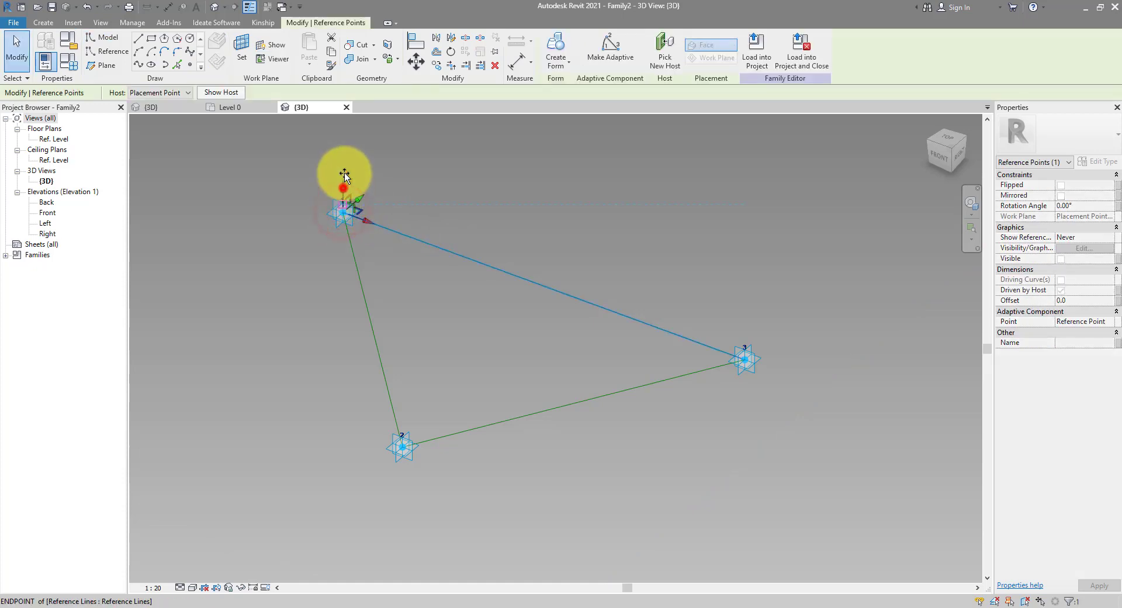
- Host reference points on adaptive points 2 and 3
left_click(190, 63)
left_click(242, 55)
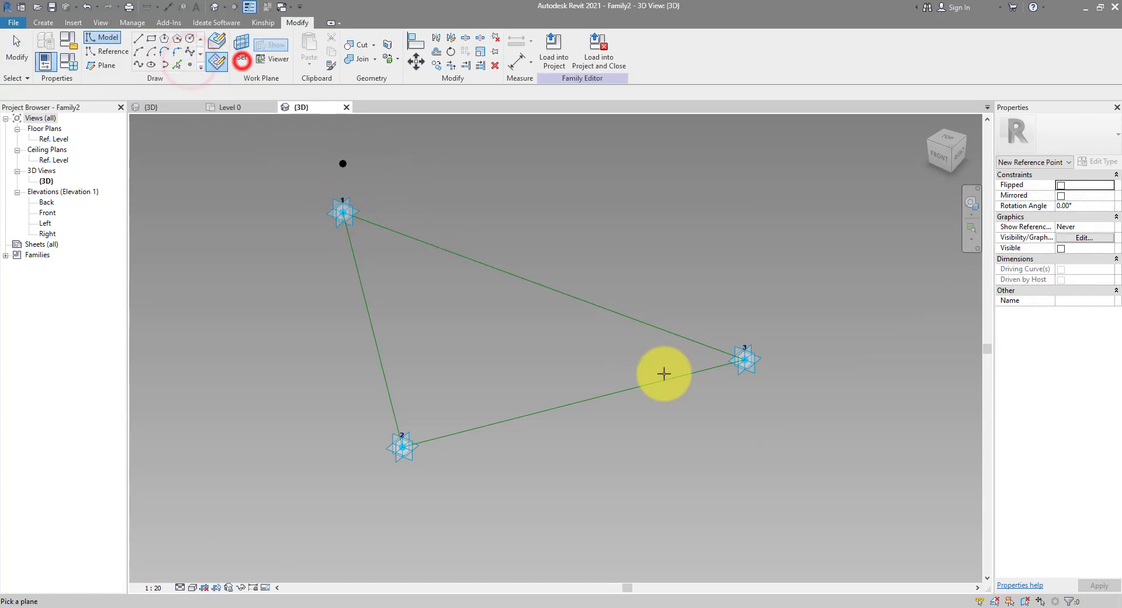
left_click(419, 446)
left_click(754, 359)
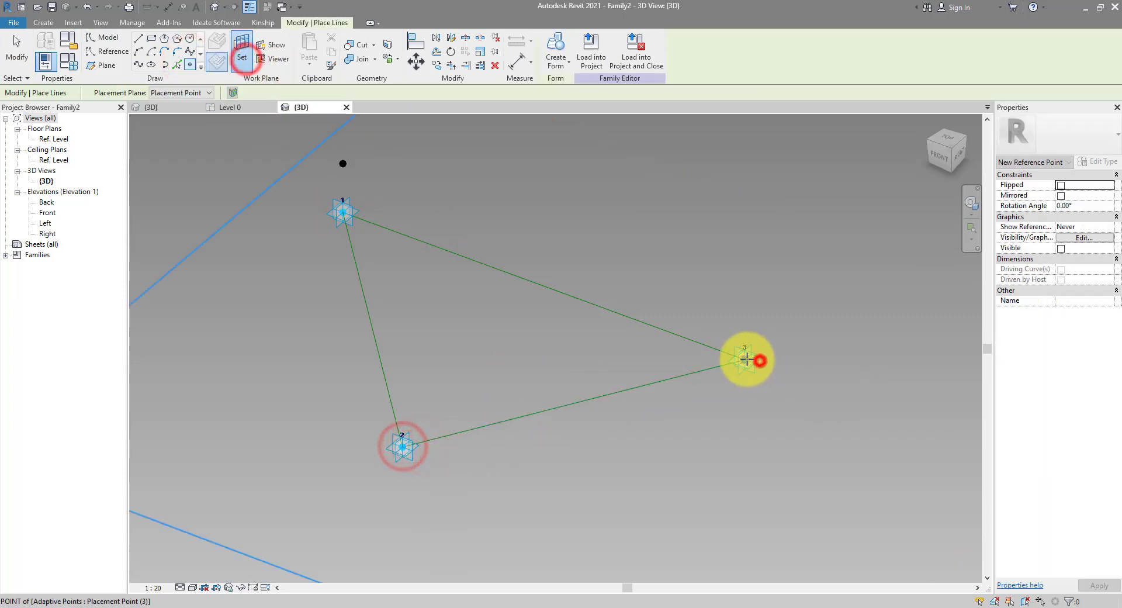
- Draw splines through the upper and lower hosted points, then the lower and right points
left_click(403, 435)
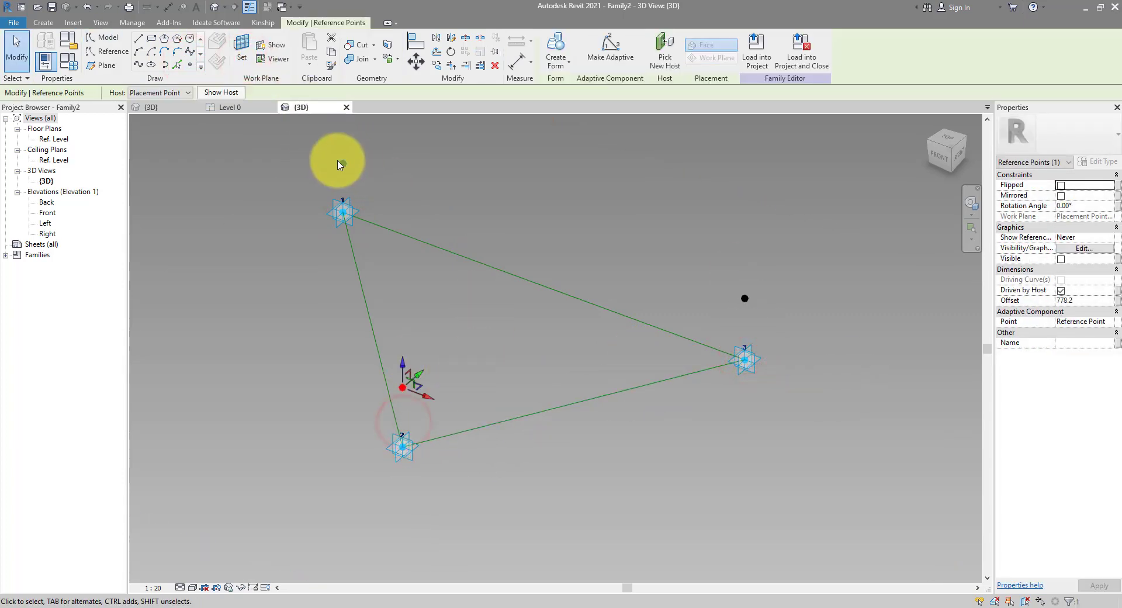
left_click(329, 147)
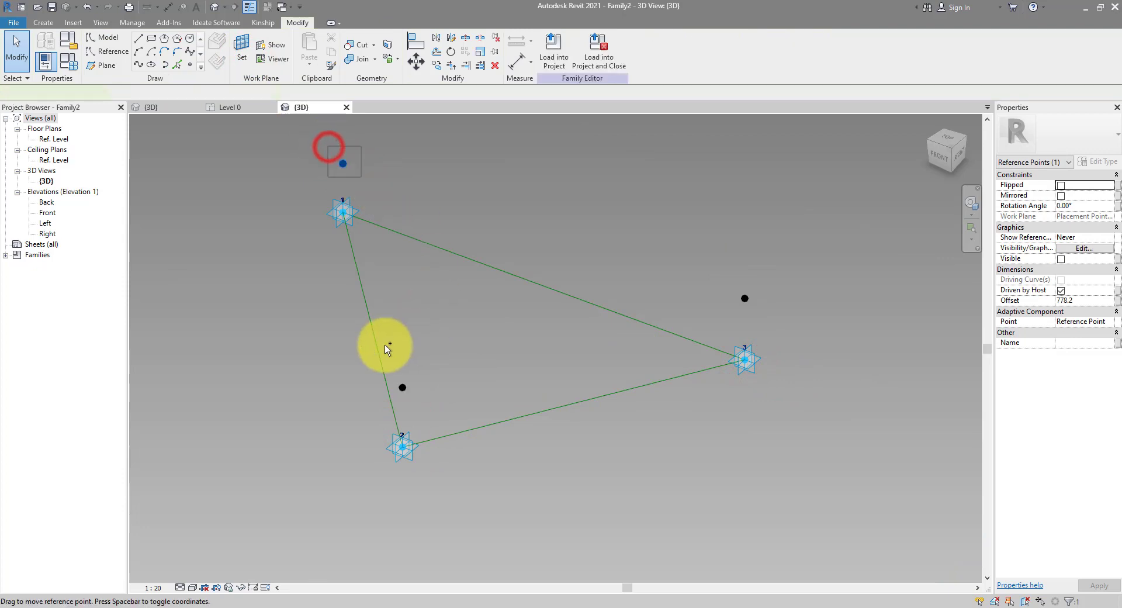
left_click_drag(351, 361, 181, 81)
left_click(137, 64)
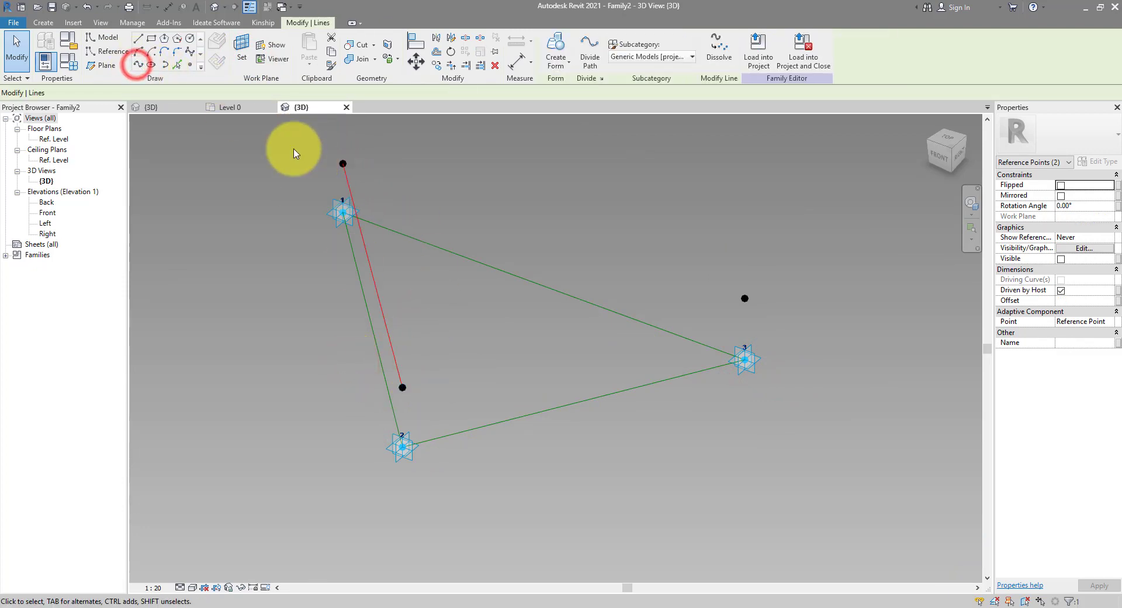
left_click_drag(359, 337, 447, 403)
left_click_drag(692, 265, 760, 312, "ctrl")
left_click(140, 64)
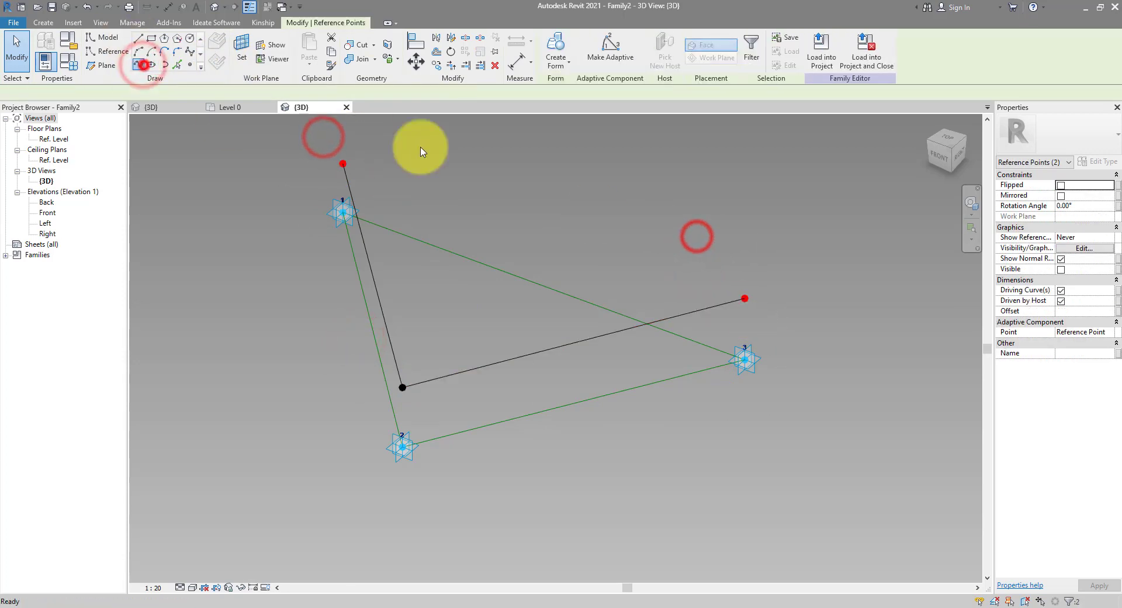
- Give the three hosted reference points an Offset of 50.0
middle_click_drag(754, 325, 751, 222, "shift")
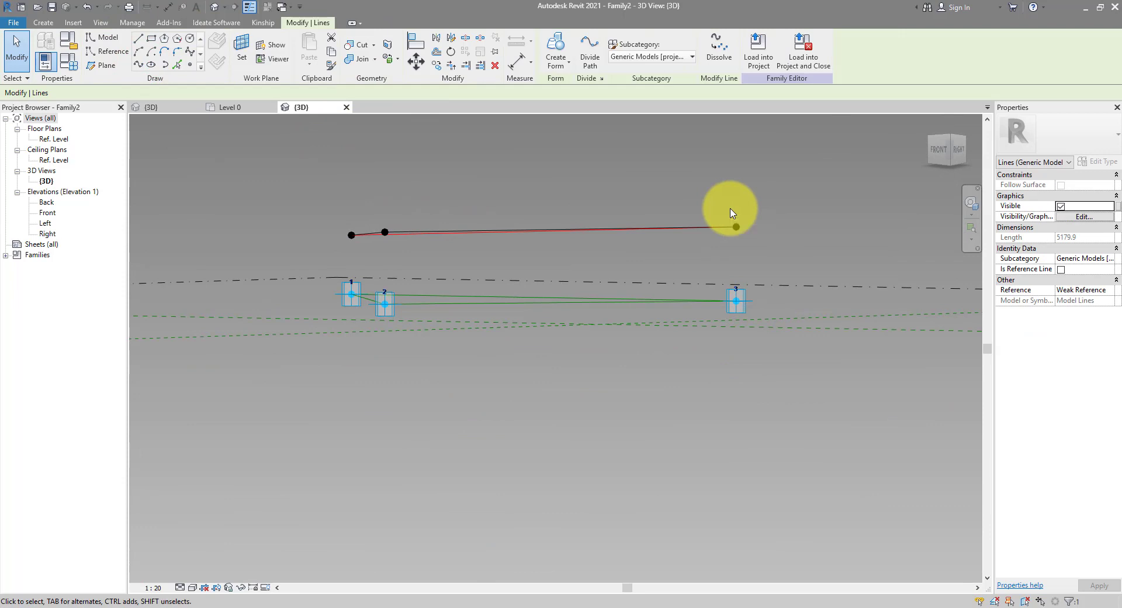
left_click_drag(328, 201, 363, 251)
left_click_drag(373, 194, 410, 251)
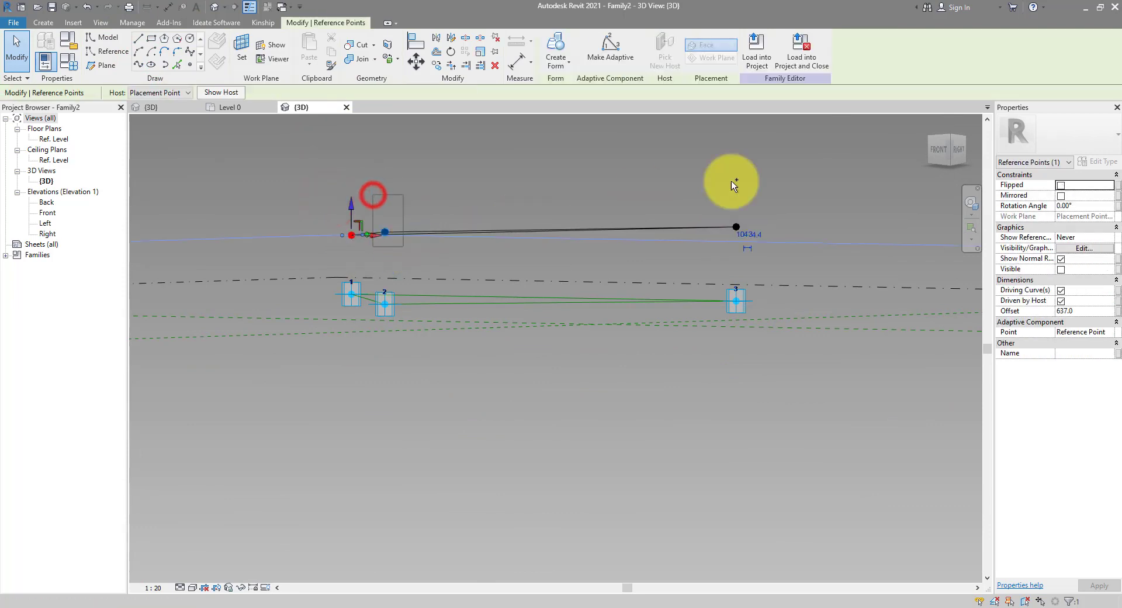
left_click_drag(734, 181, 763, 256)
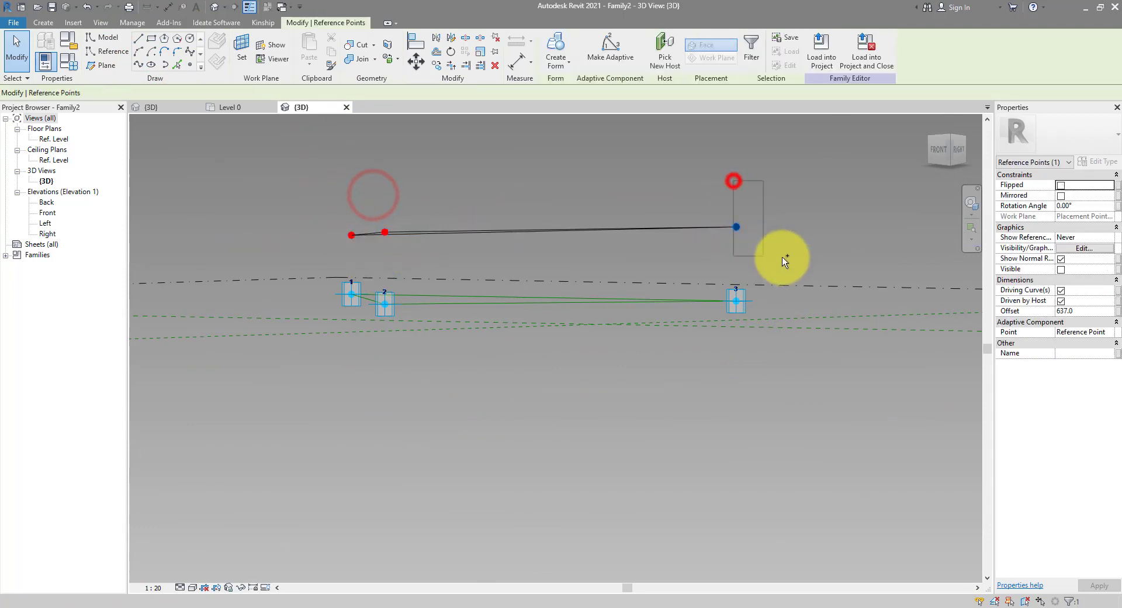
left_click(1068, 310)
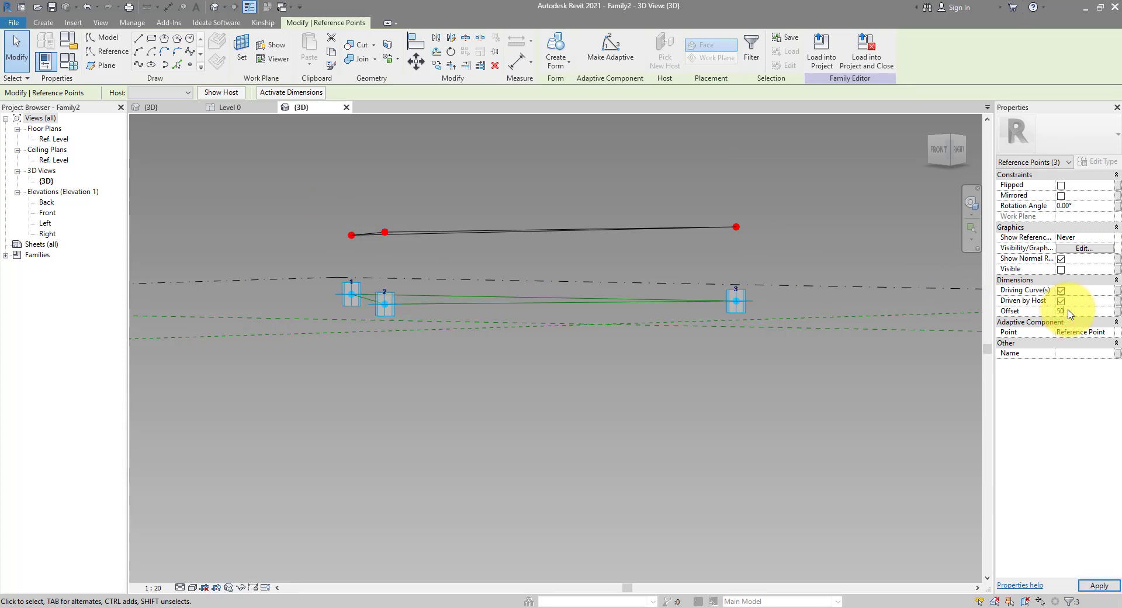
key("Return")
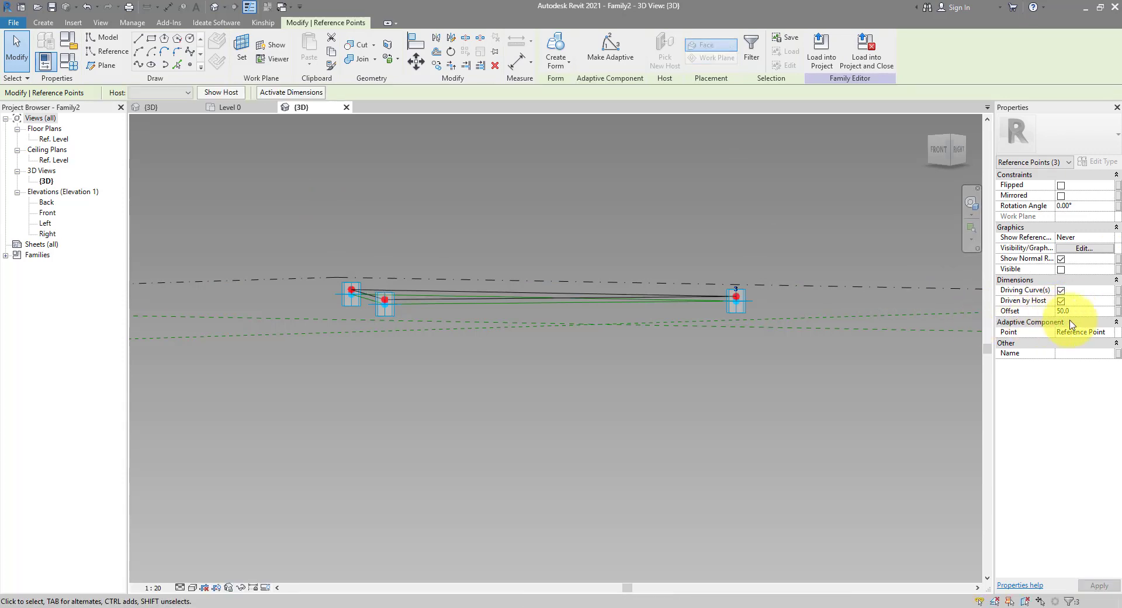
- Associate the Offset with a new Thickness type parameter
left_click(1118, 313)
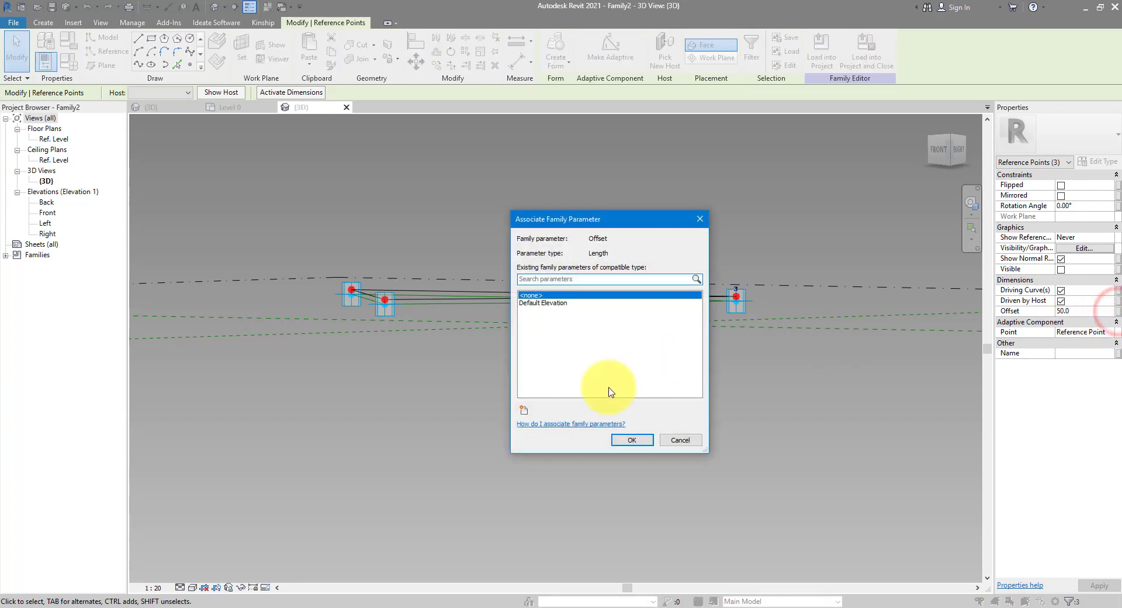
left_click(524, 411)
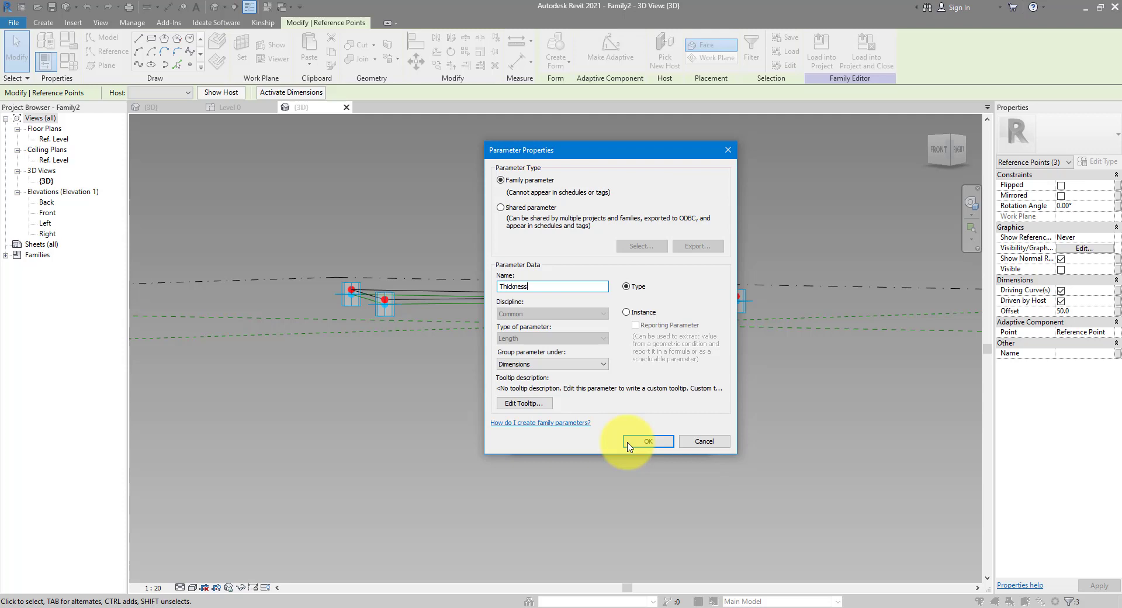
left_click(629, 443)
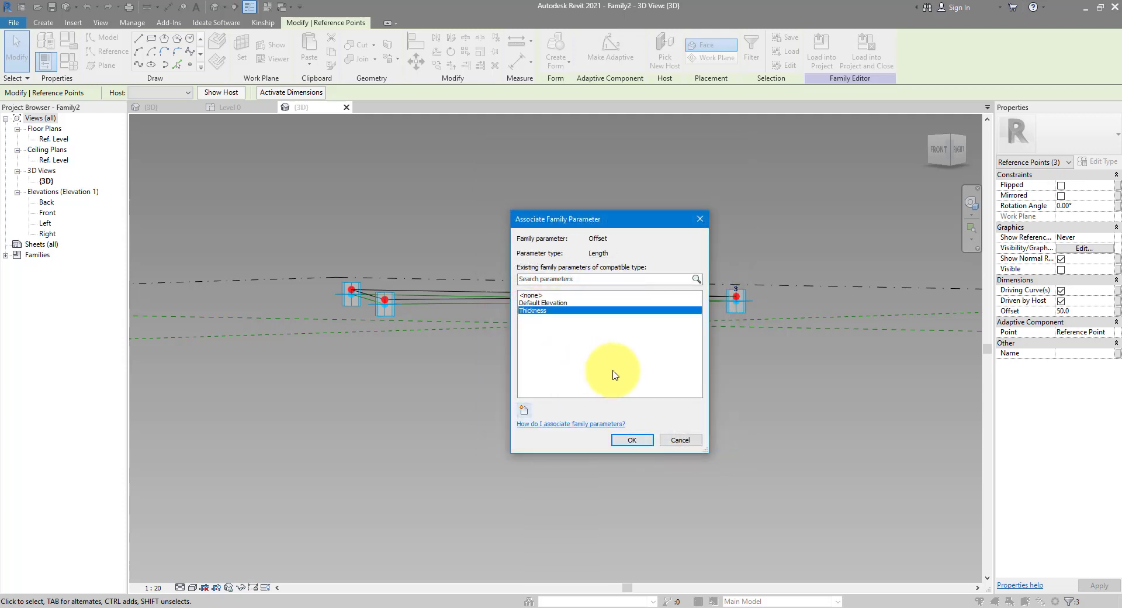
left_click(632, 441)
- Convert the three connecting lines to reference lines and build a solid form from all six
middle_click_drag(745, 220, 744, 175, "shift")
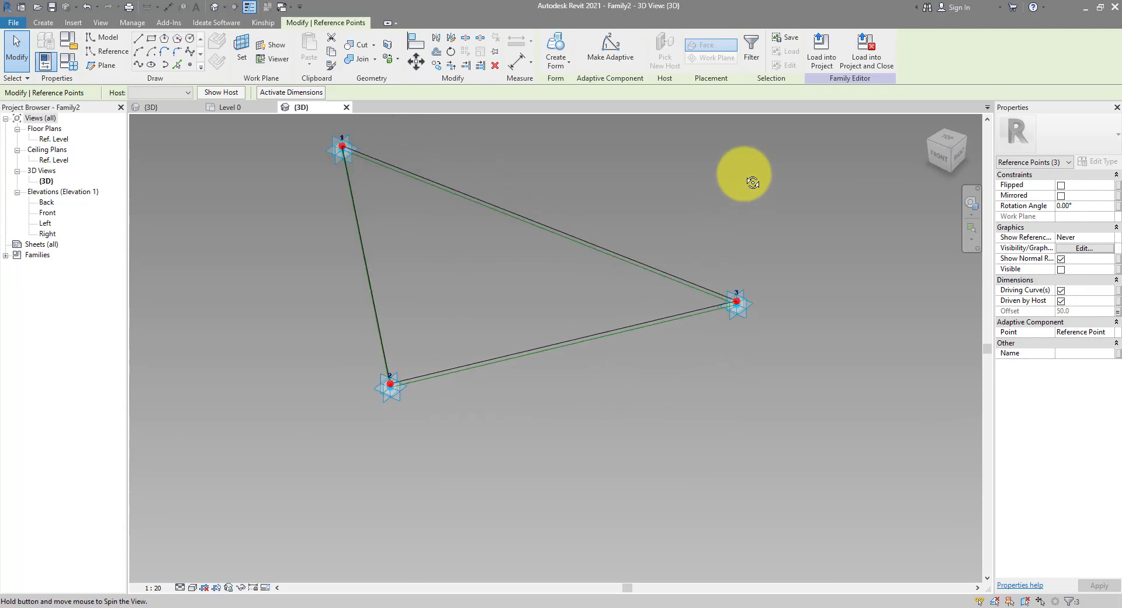
left_click(679, 242)
left_click(665, 271)
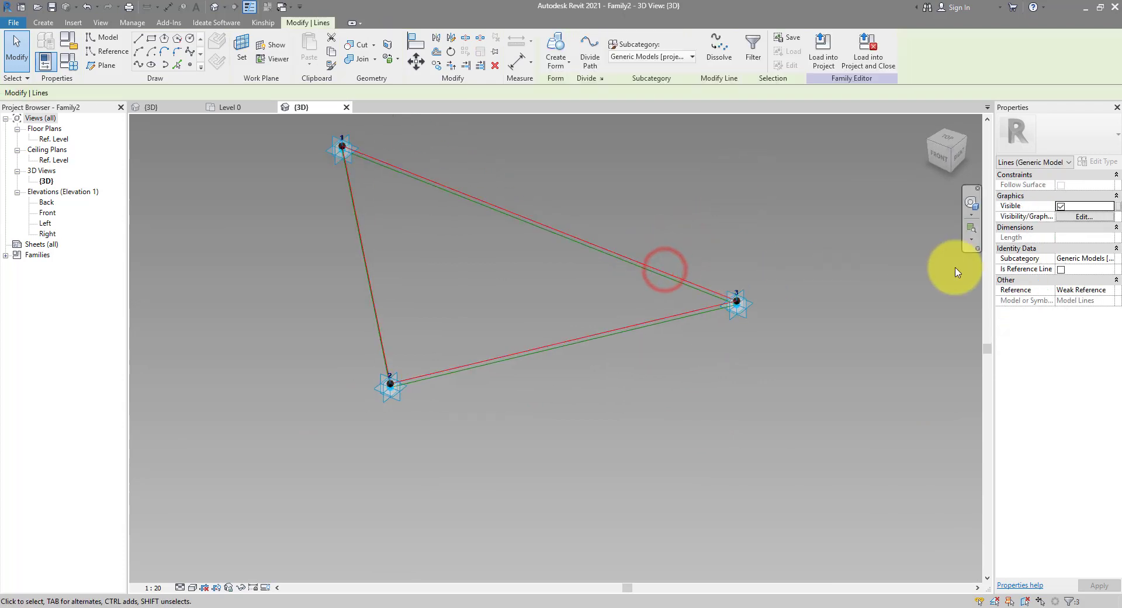
left_click(1062, 270)
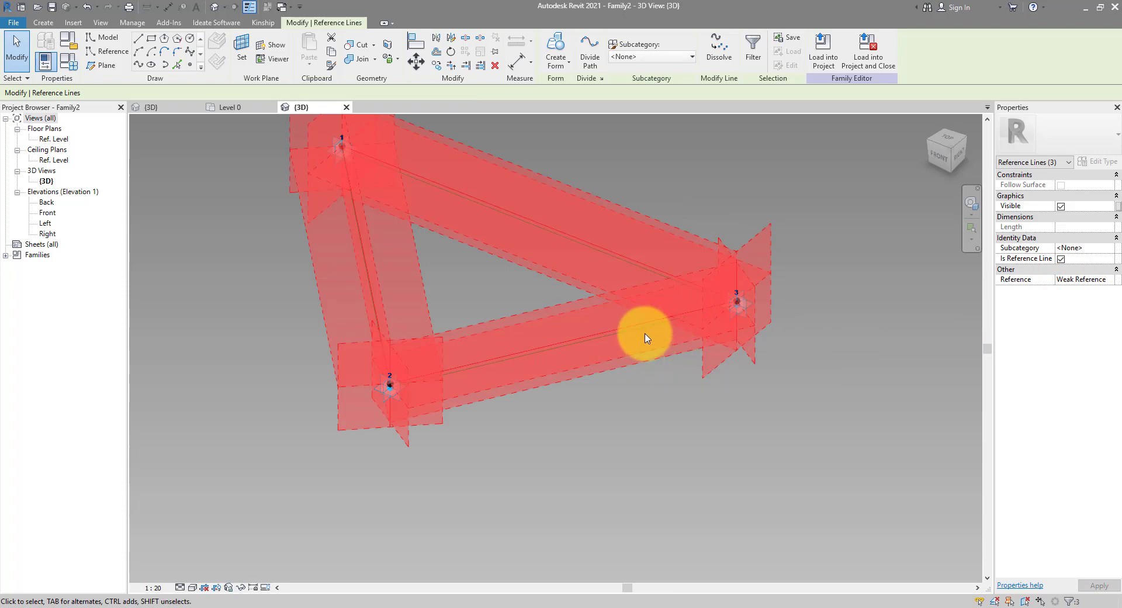
left_click(645, 329)
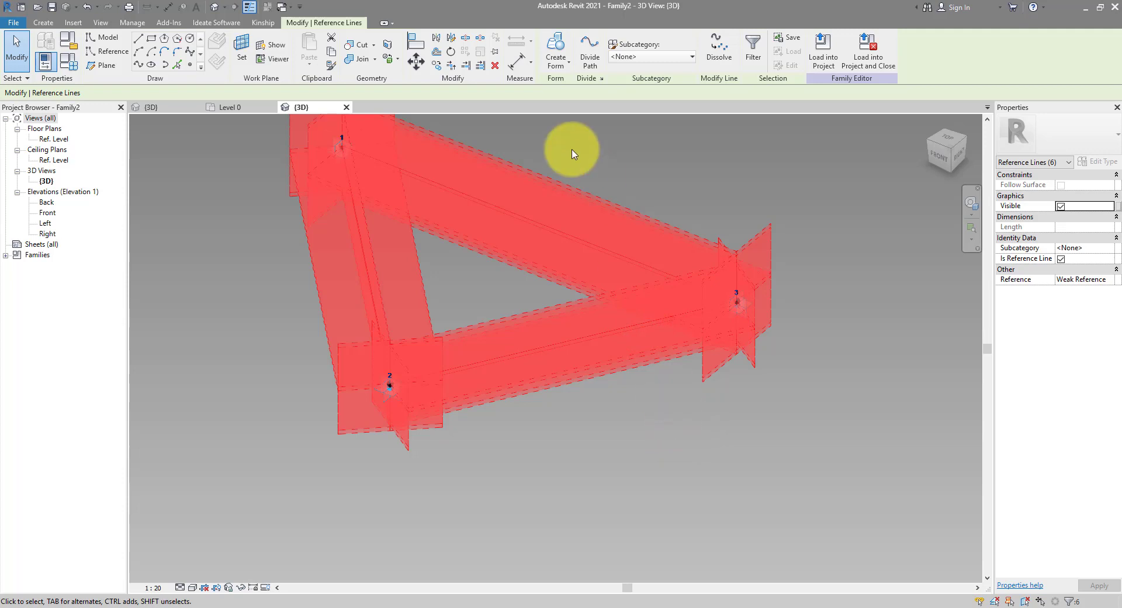
left_click(560, 44)
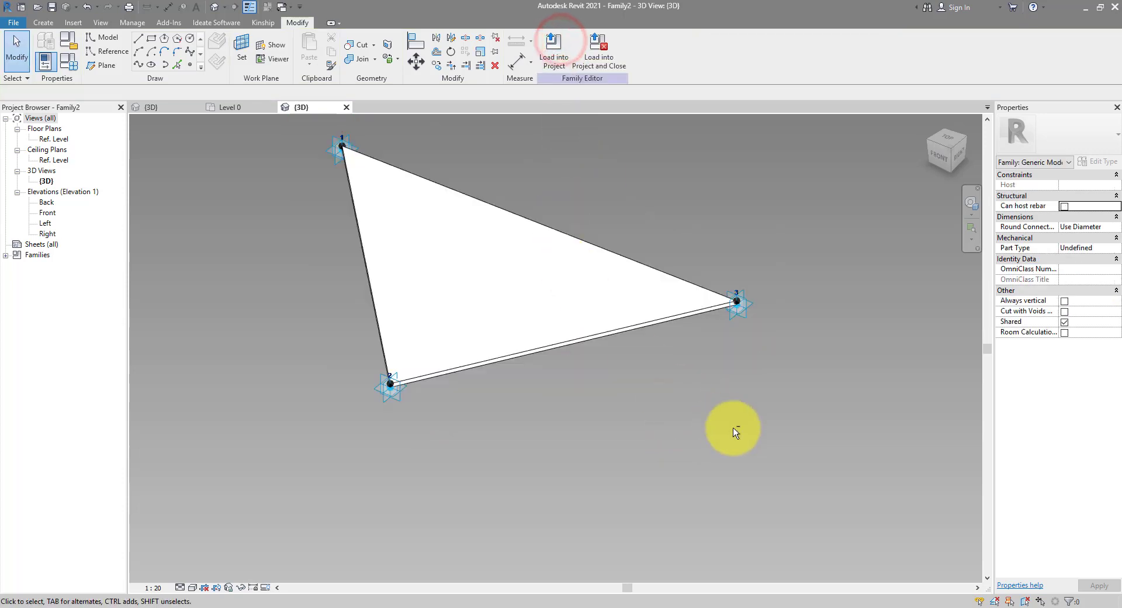
middle_click_drag(734, 429, 612, 441, "shift")
- Save the family as 'Tri panel' and load it into Counter2.rfa
left_click(52, 6)
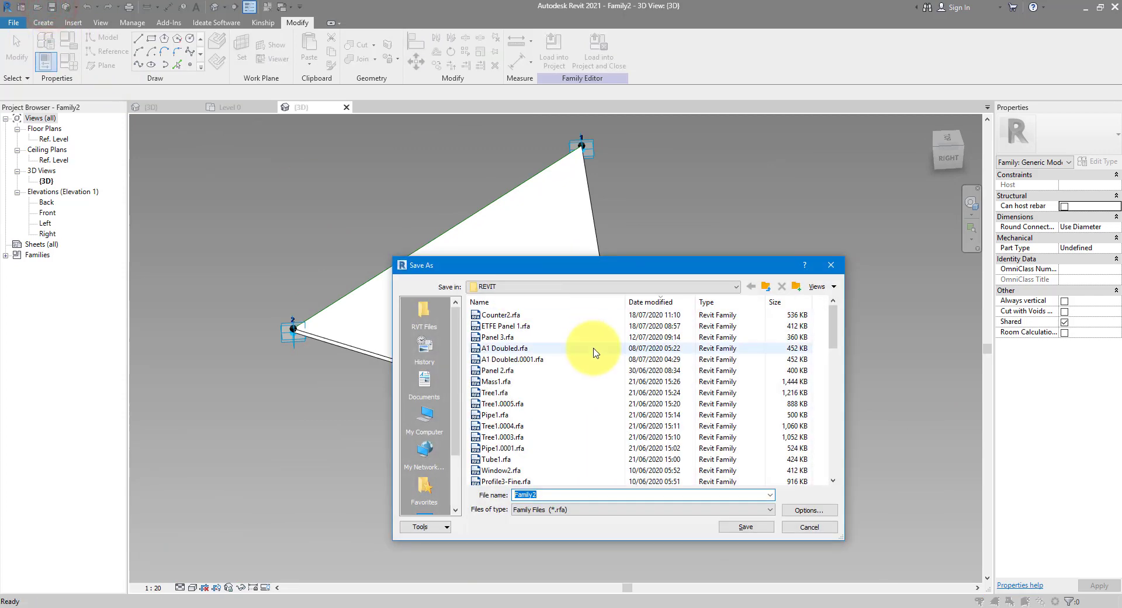
type("Tri panel")
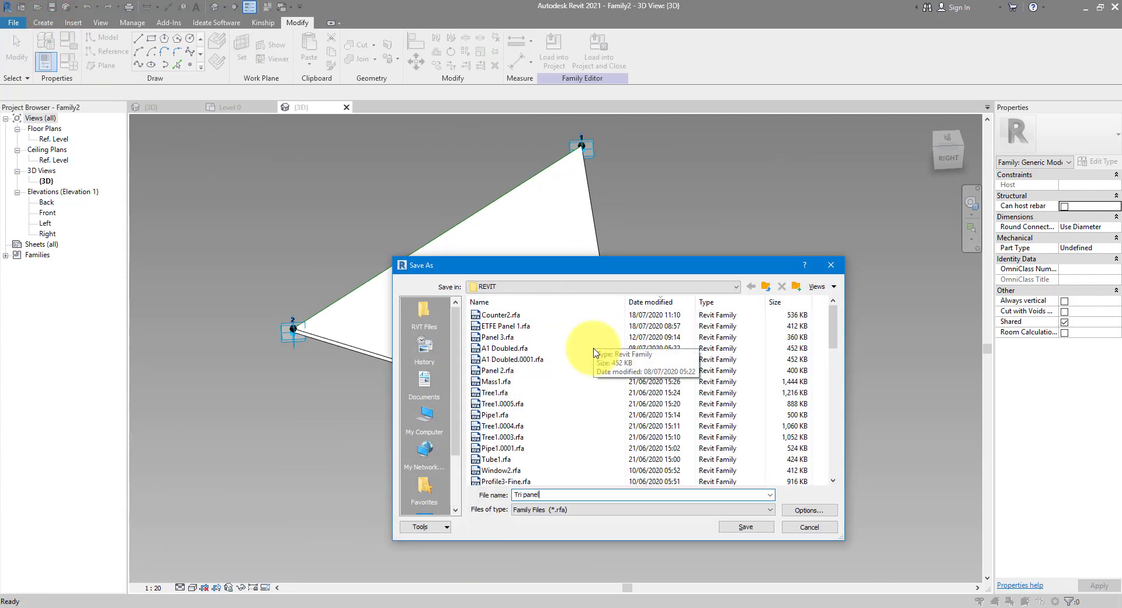
key("Return")
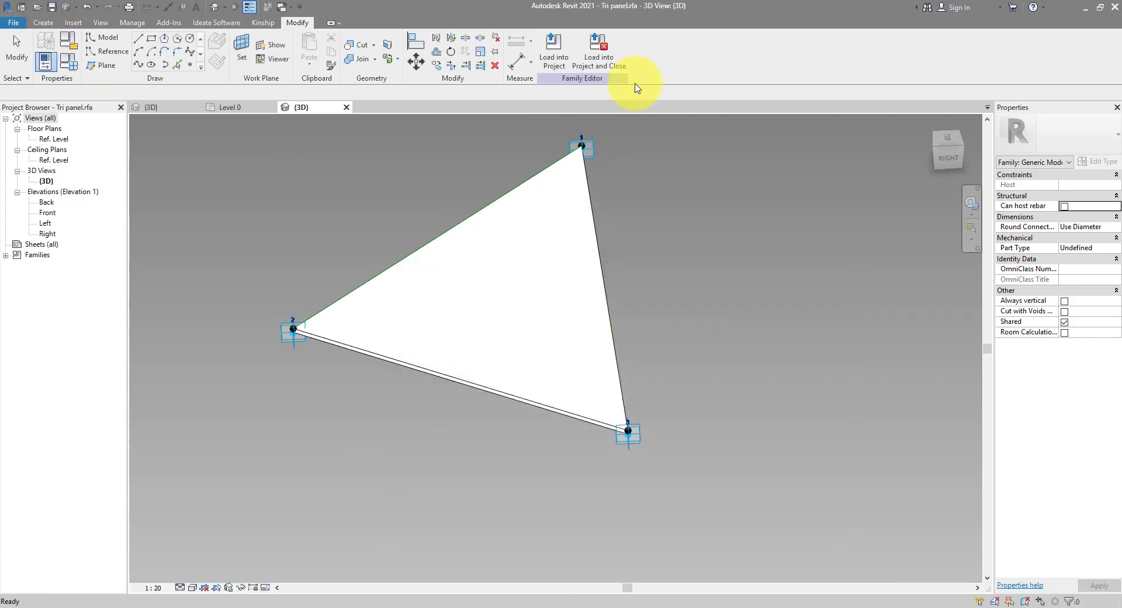
left_click(548, 61)
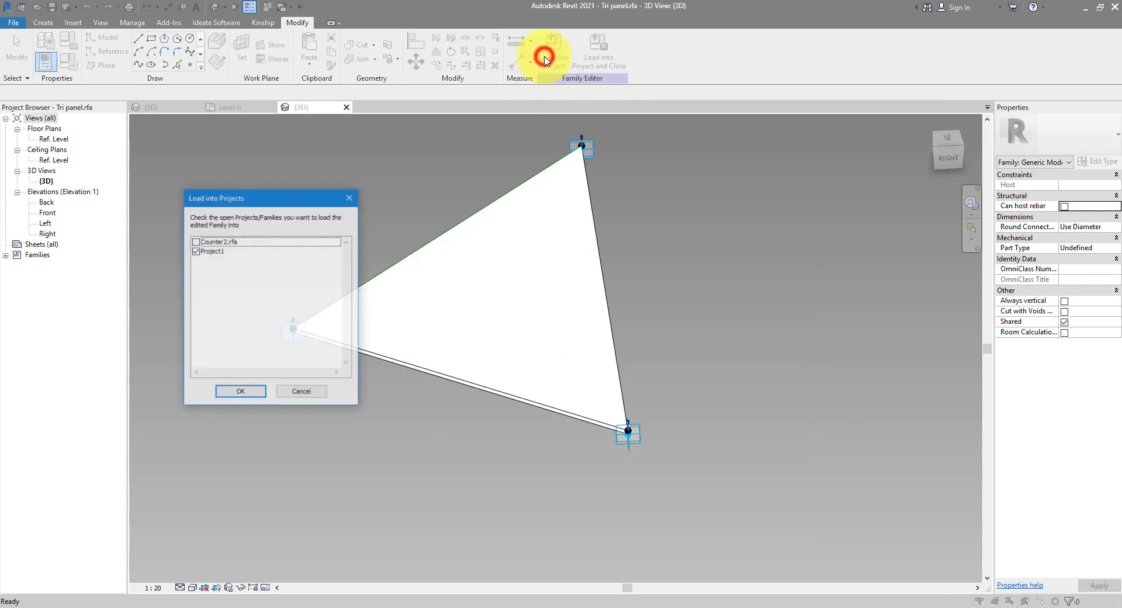
left_click(196, 241)
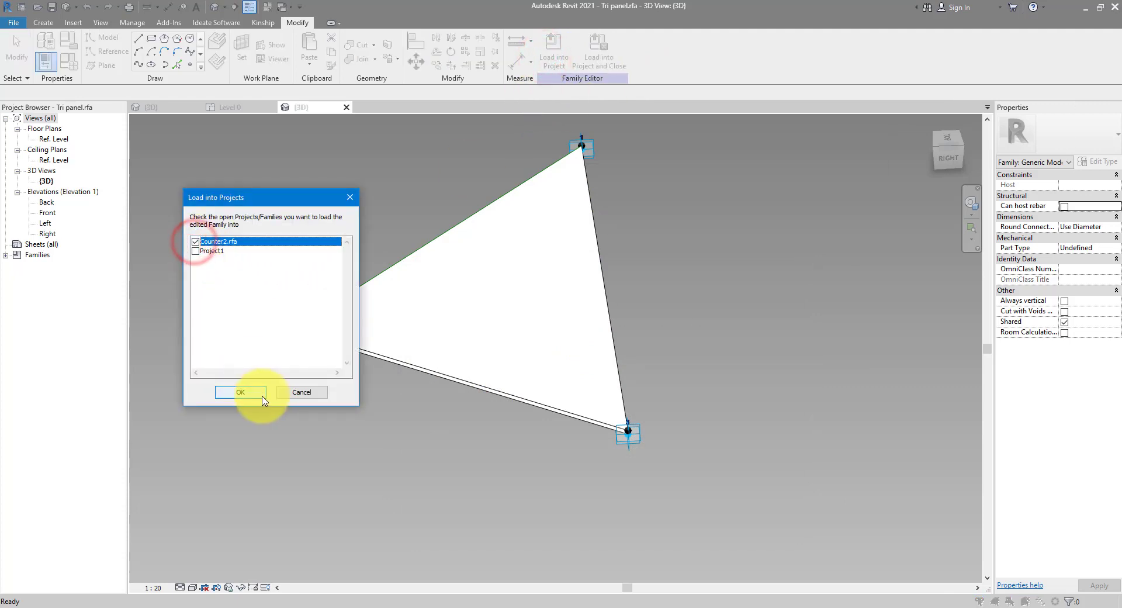
left_click(260, 392)
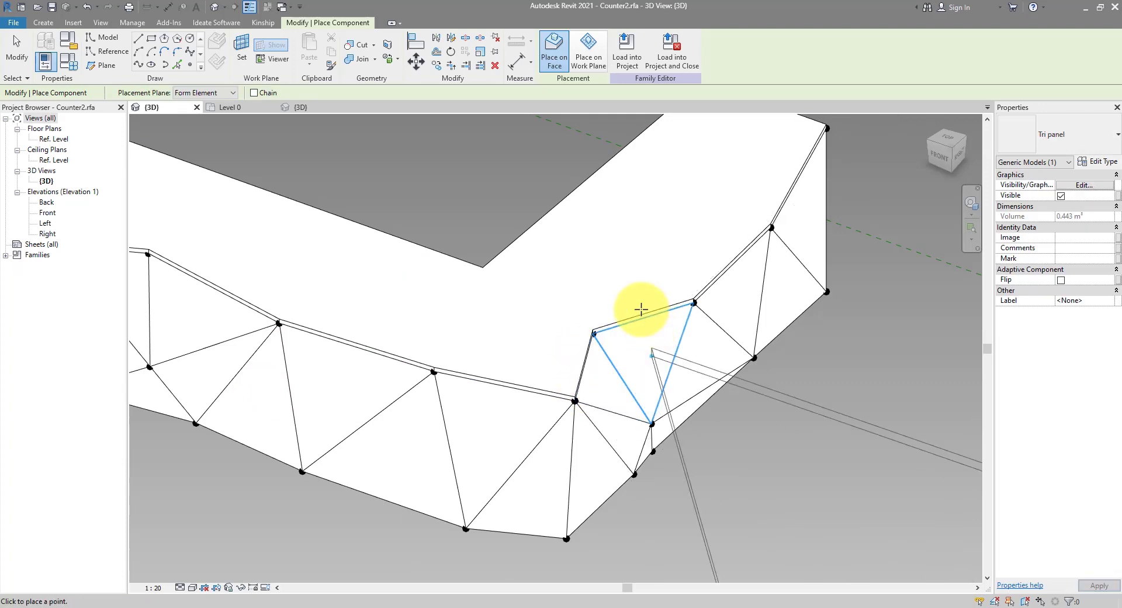
- Delete one triangular face from the counter mesh
scroll(701, 384, "up", 1)
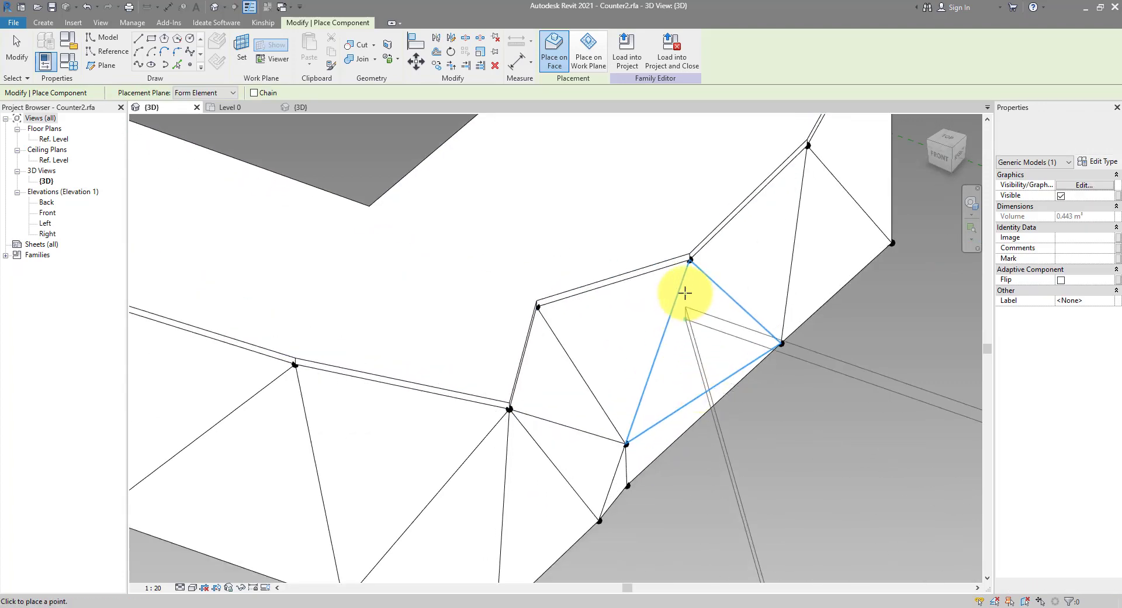
mouse_move(756, 393)
middle_mouse_down()
mouse_move(754, 359)
mouse_move(704, 391)
middle_mouse_up()
scroll(717, 370, "down", 3)
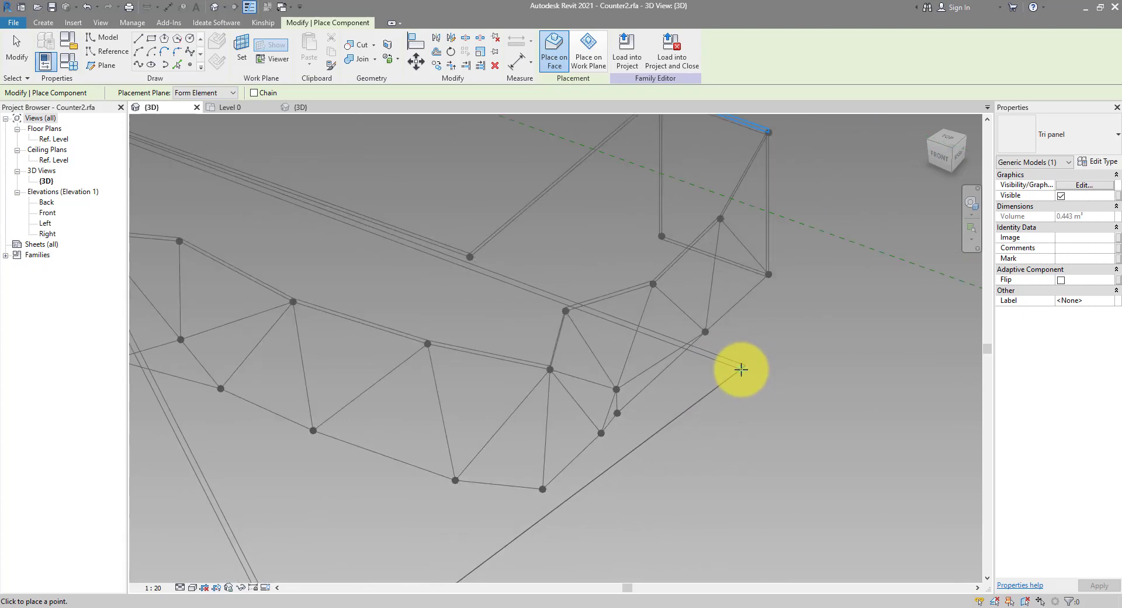
key("Escape")
key("Escape")
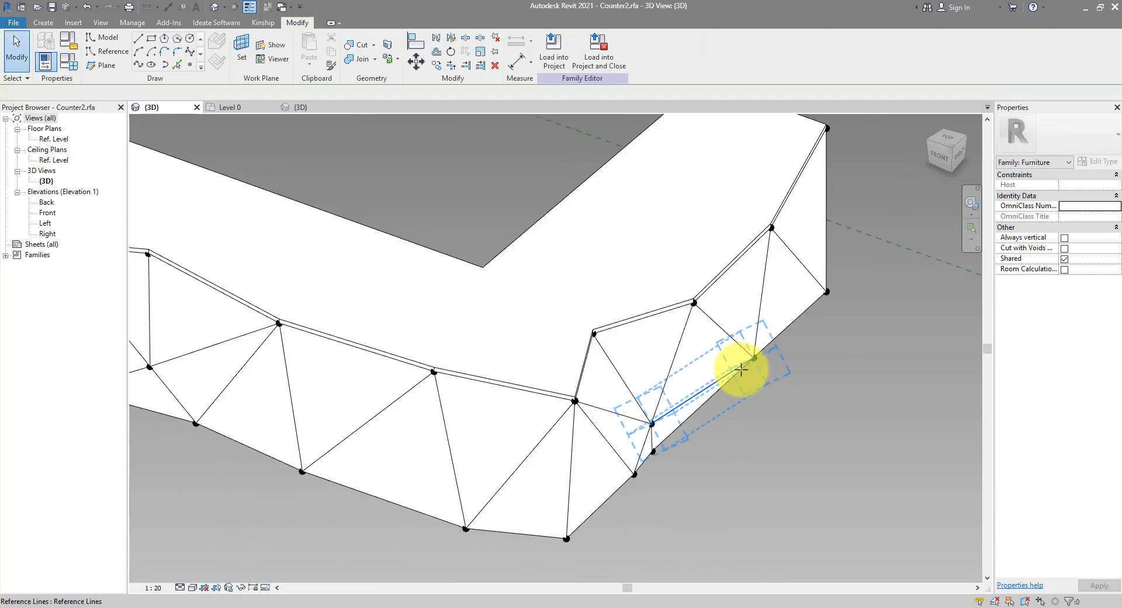
left_click(722, 332)
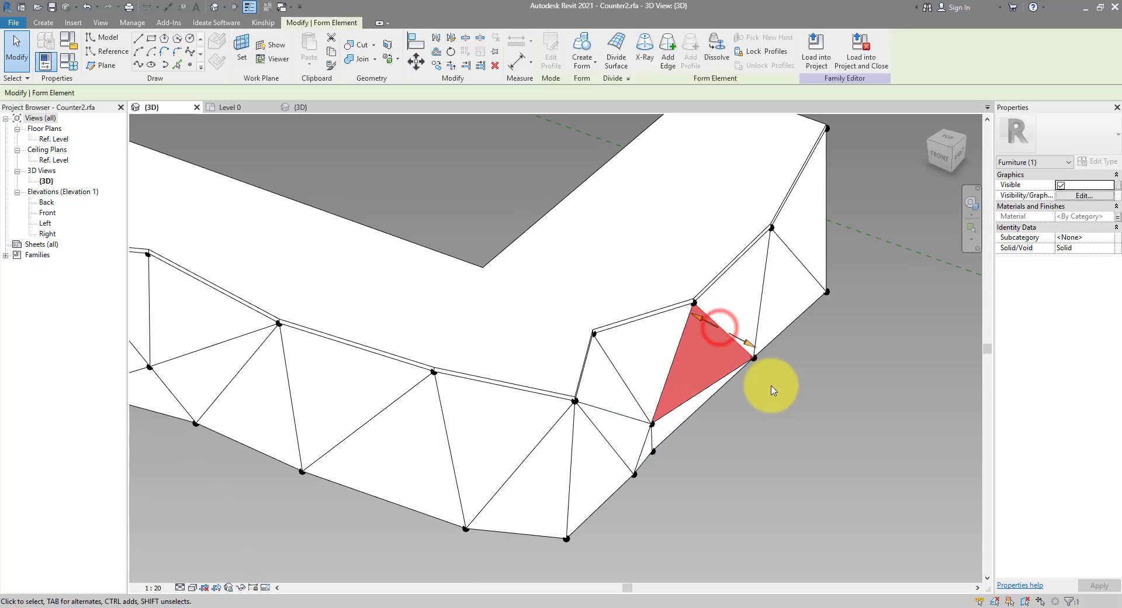
key("Delete")
scroll(773, 390, "up", 2)
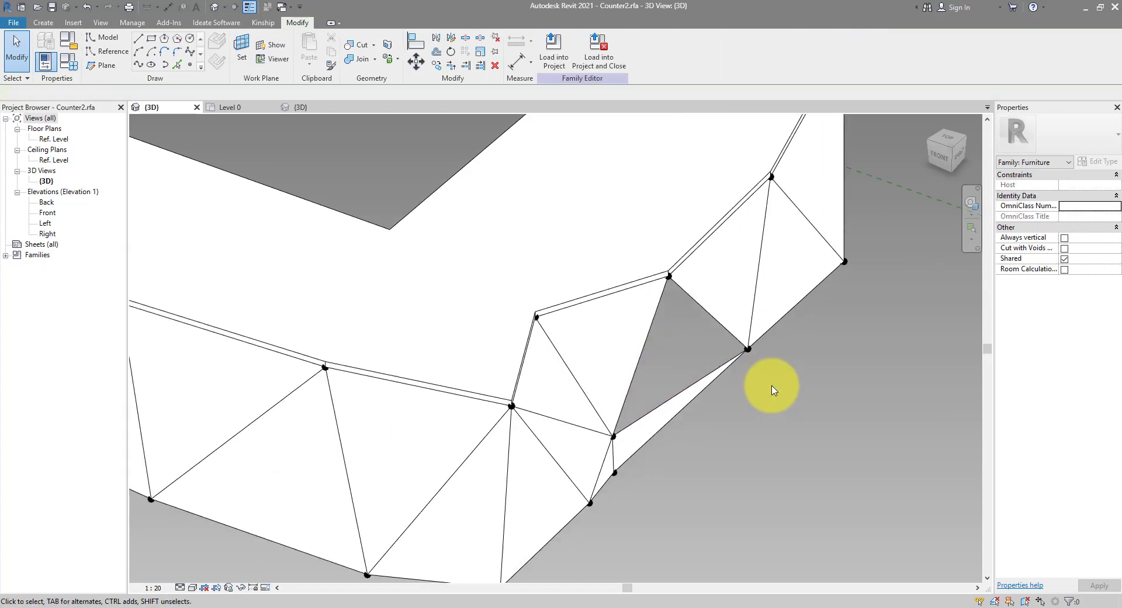
- Place a Tri panel on the facet's three corner nodes
left_click(43, 22)
left_click(306, 44)
scroll(684, 322, "up", 2)
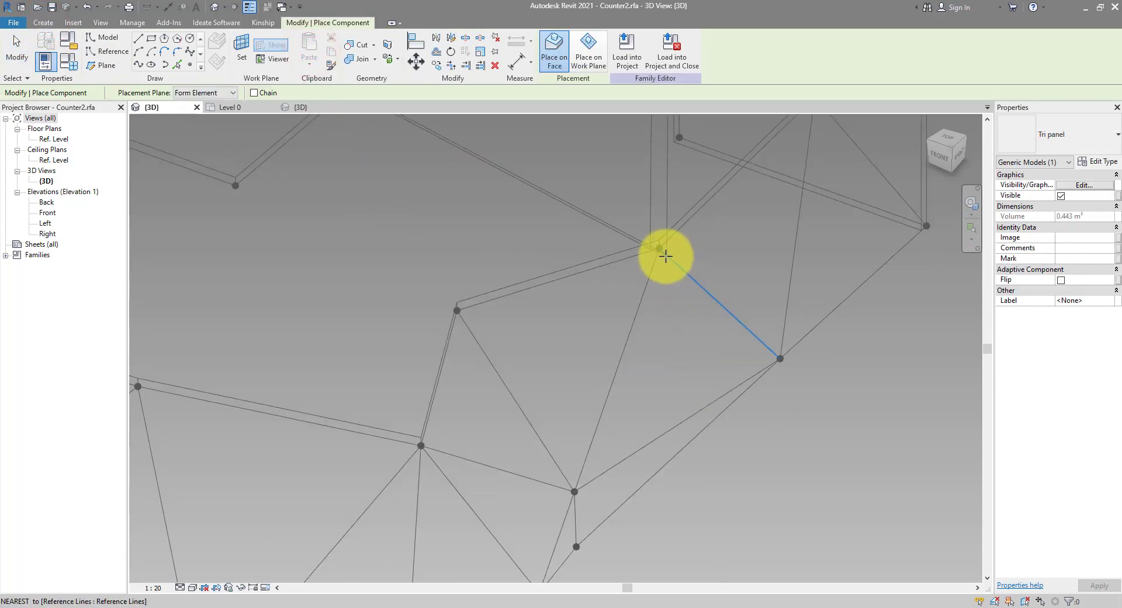
left_click(662, 252)
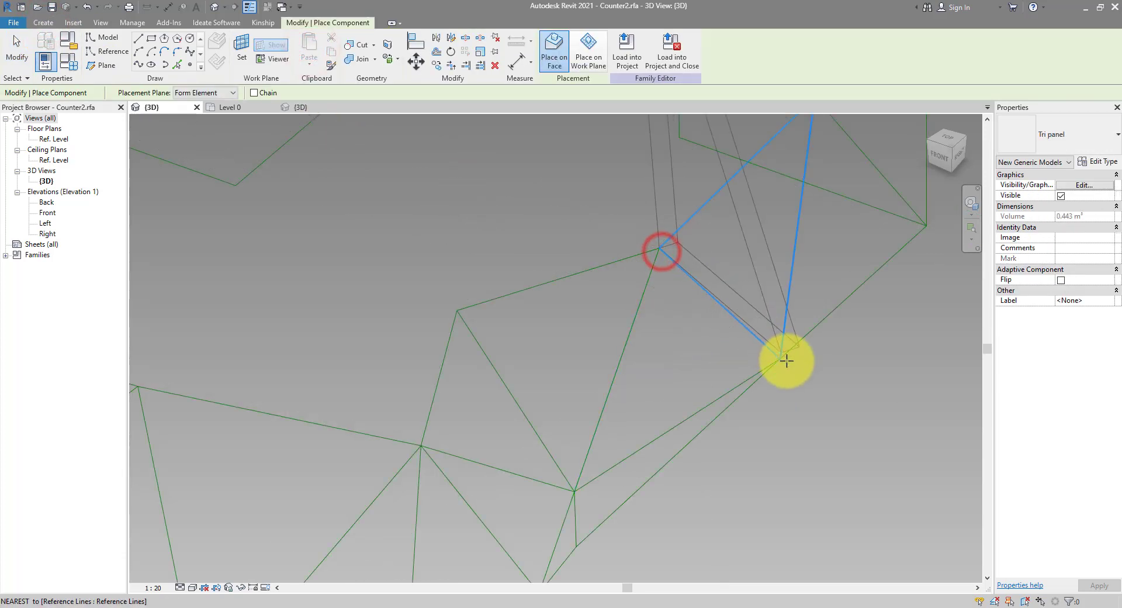
left_click(780, 358)
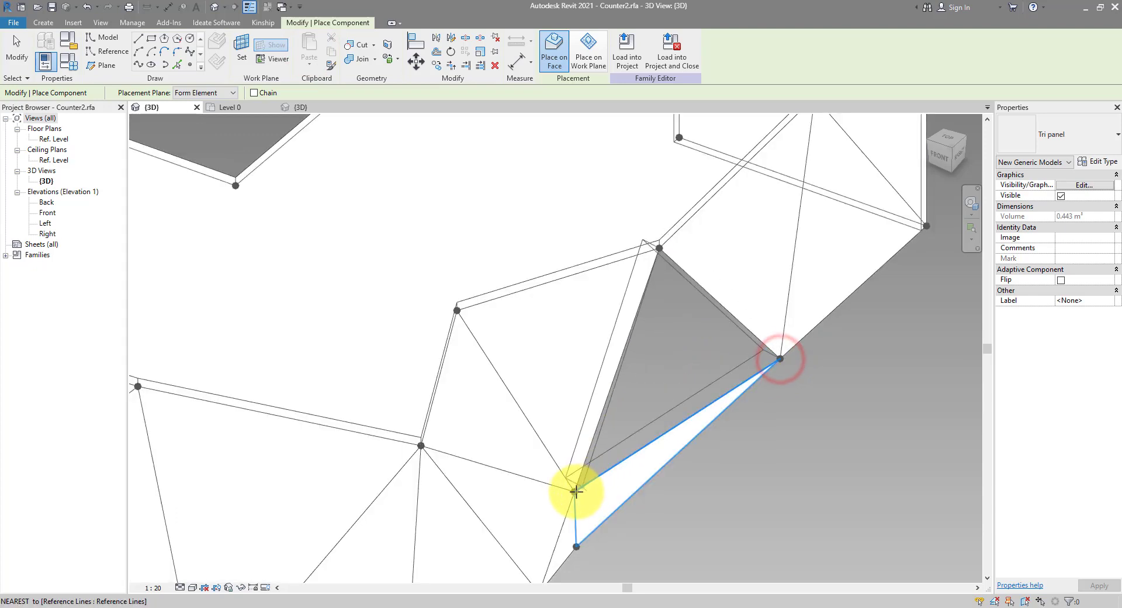
left_click(574, 491)
key("Escape")
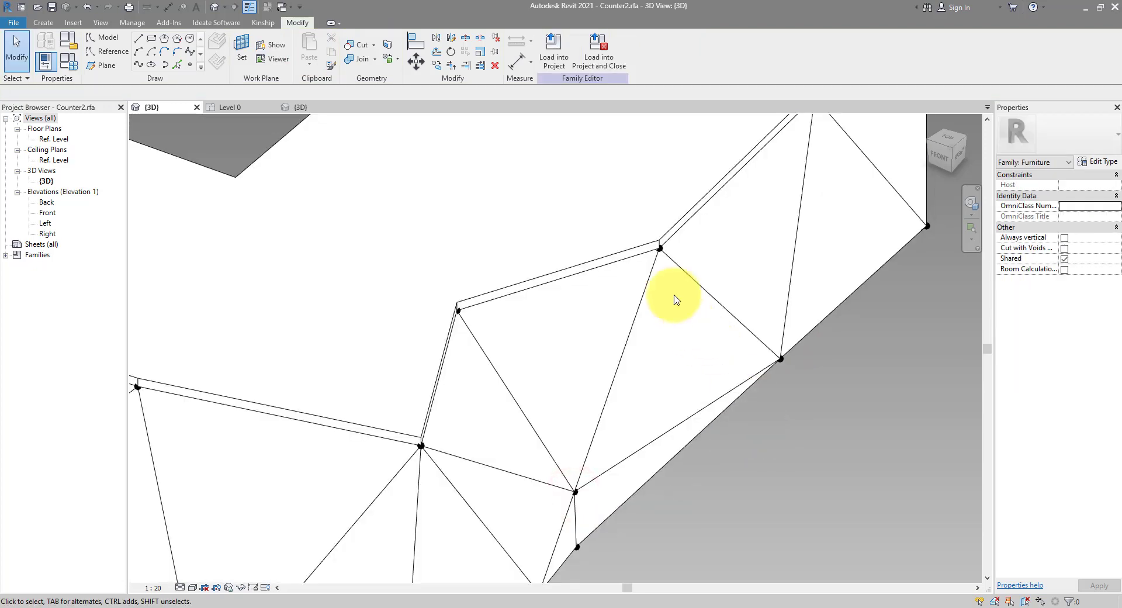
- Set the Tri panel type's Thickness to 20
left_click(672, 263)
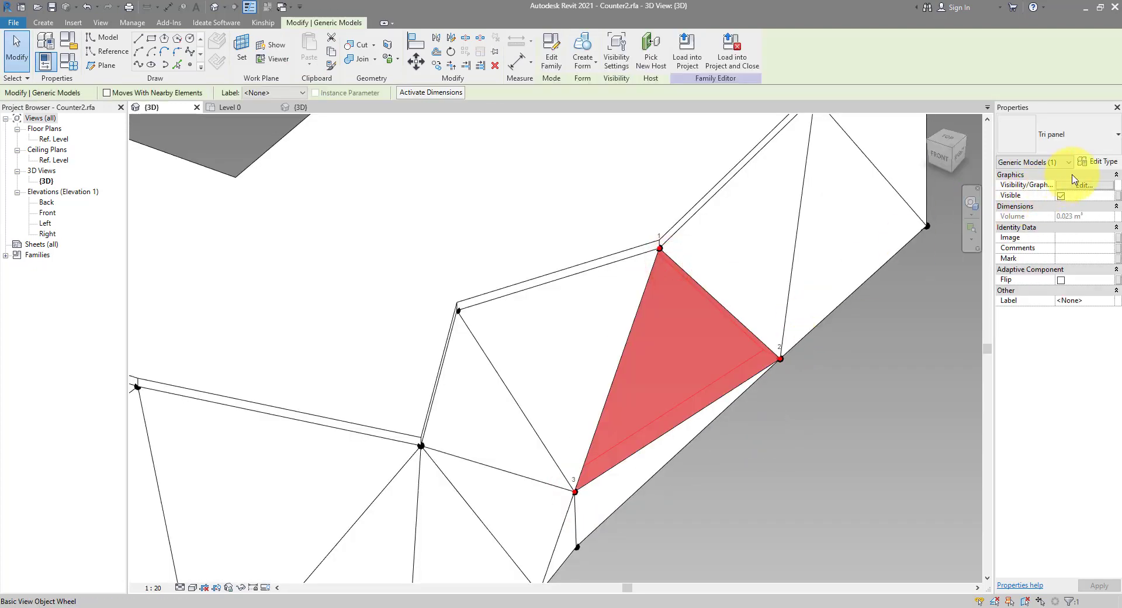
left_click(1095, 162)
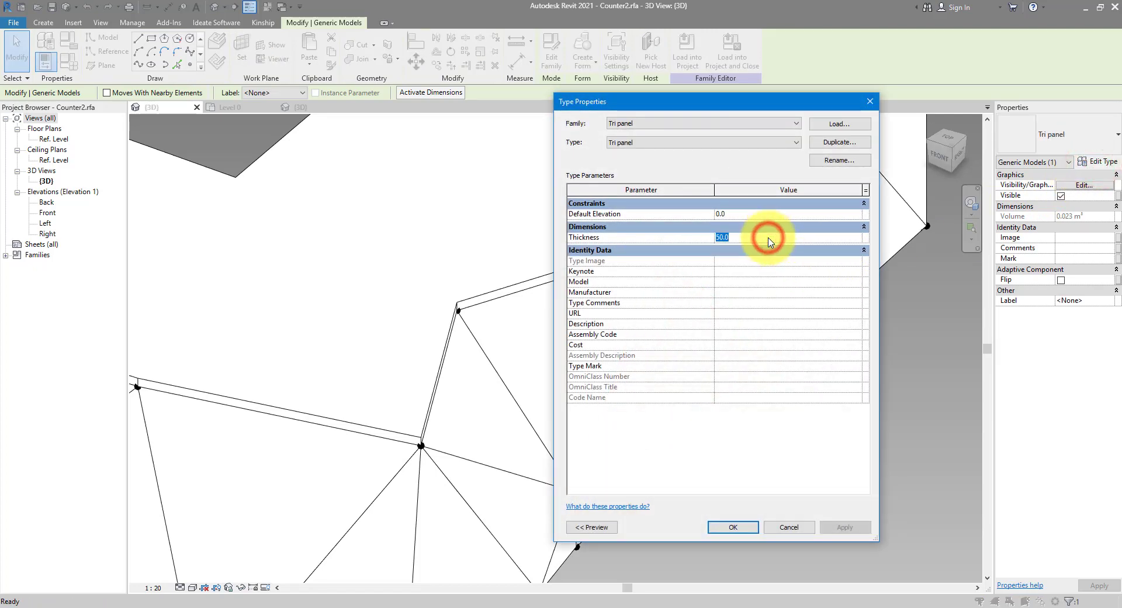
left_click(770, 241)
type("20")
key("Return")
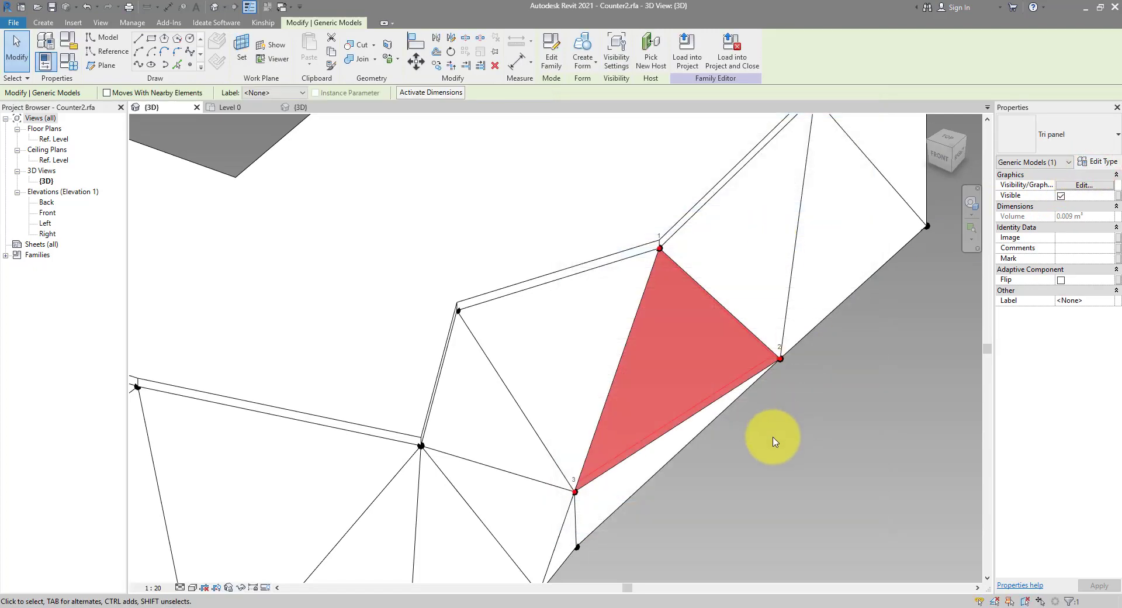
- Orbit and pan around the counter to check the panel, then reselect it
middle_click_drag(574, 440, 417, 524, "shift")
scroll(709, 299, "down", 2)
scroll(594, 304, "up", 5)
scroll(651, 397, "down", 2)
middle_click_drag(651, 397, 509, 262, "shift")
scroll(458, 321, "up", 4)
key("Escape")
scroll(458, 396, "down", 3)
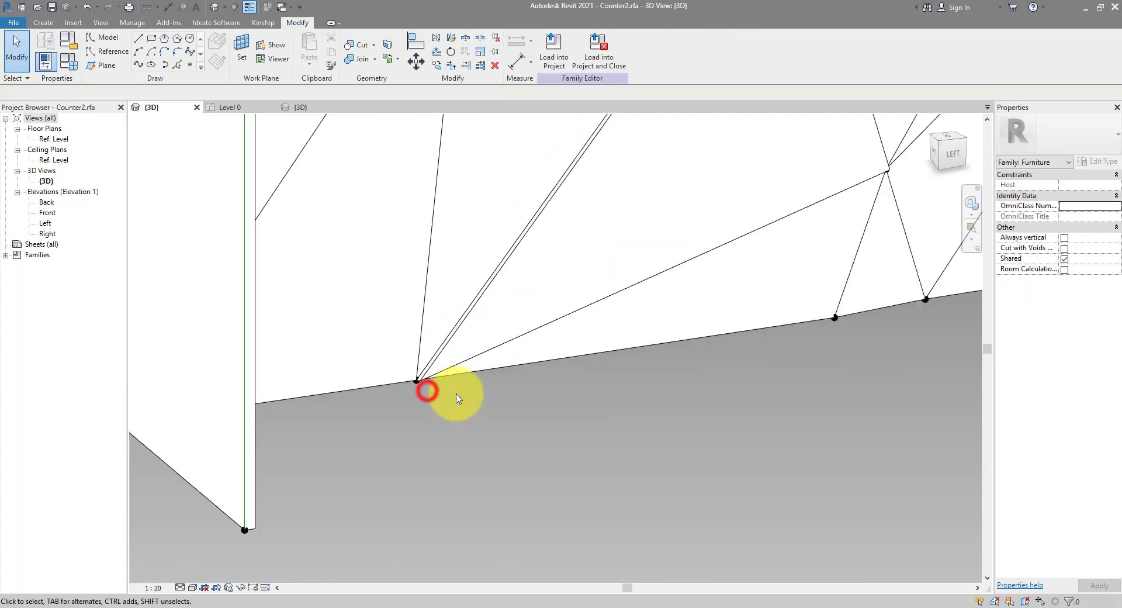
middle_click_drag(459, 395, 459, 468)
left_click(539, 298)
- Give the Tri panel's triangular form a new Material family parameter and load it into Counter2
left_click(550, 69)
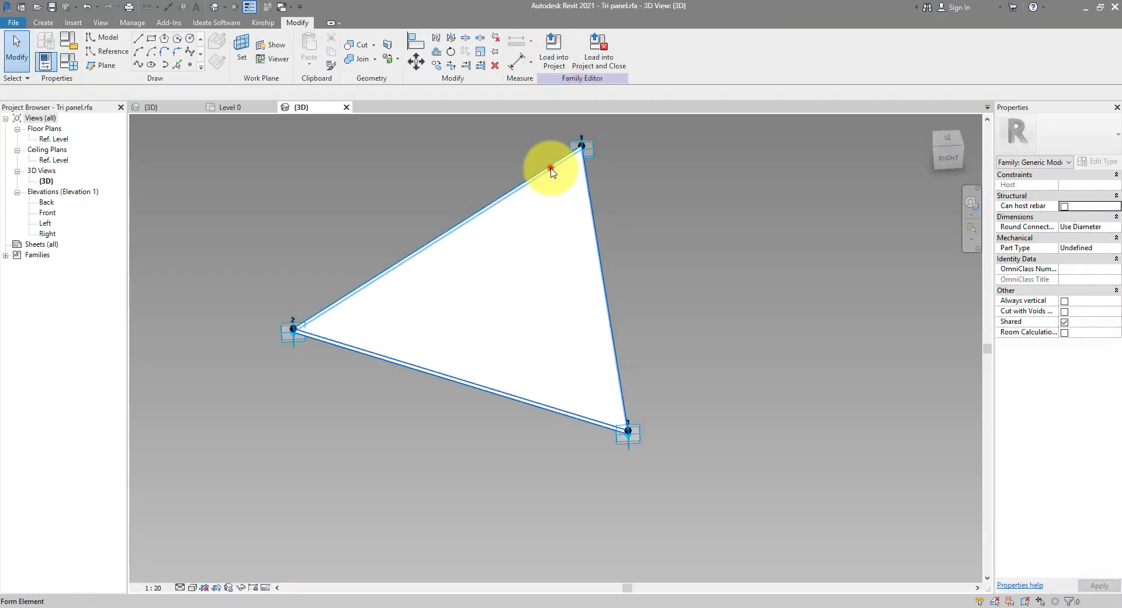
left_click(551, 171)
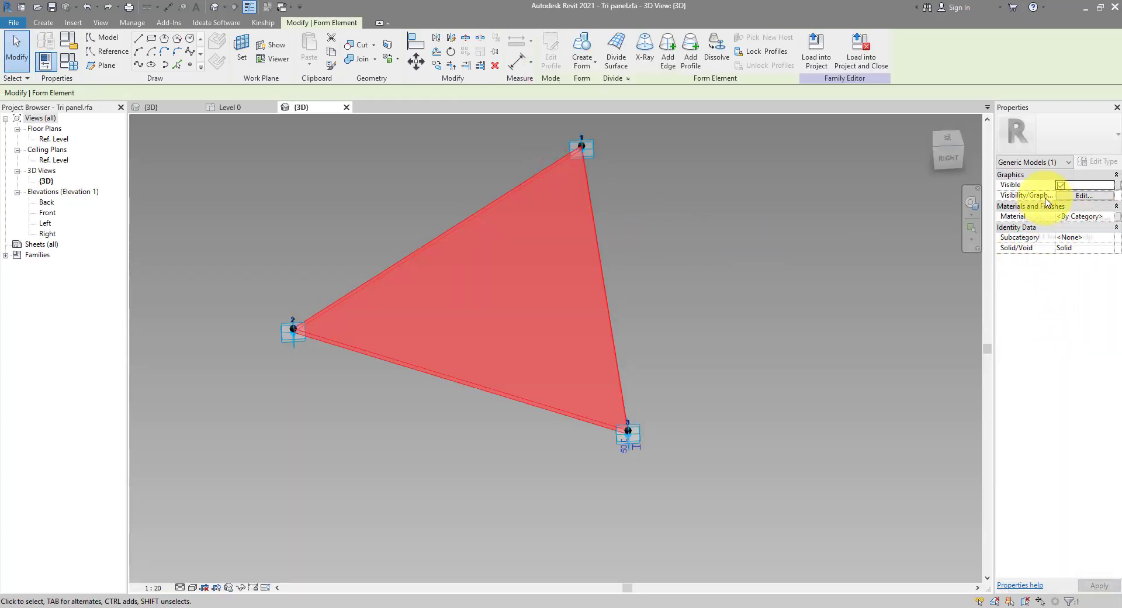
left_click(1119, 216)
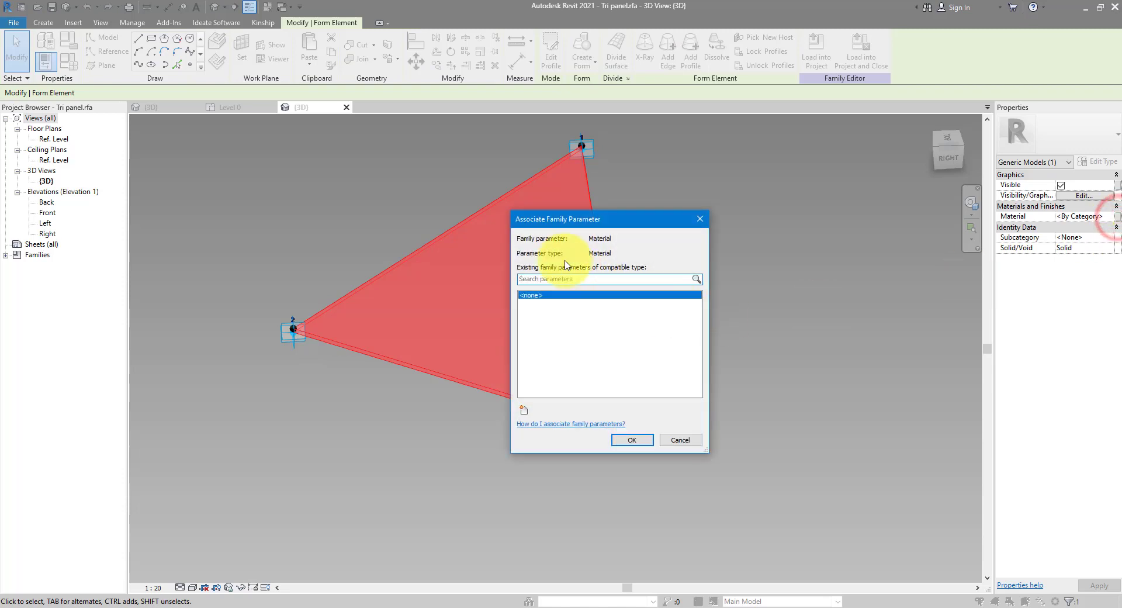
left_click_drag(596, 216, 778, 218)
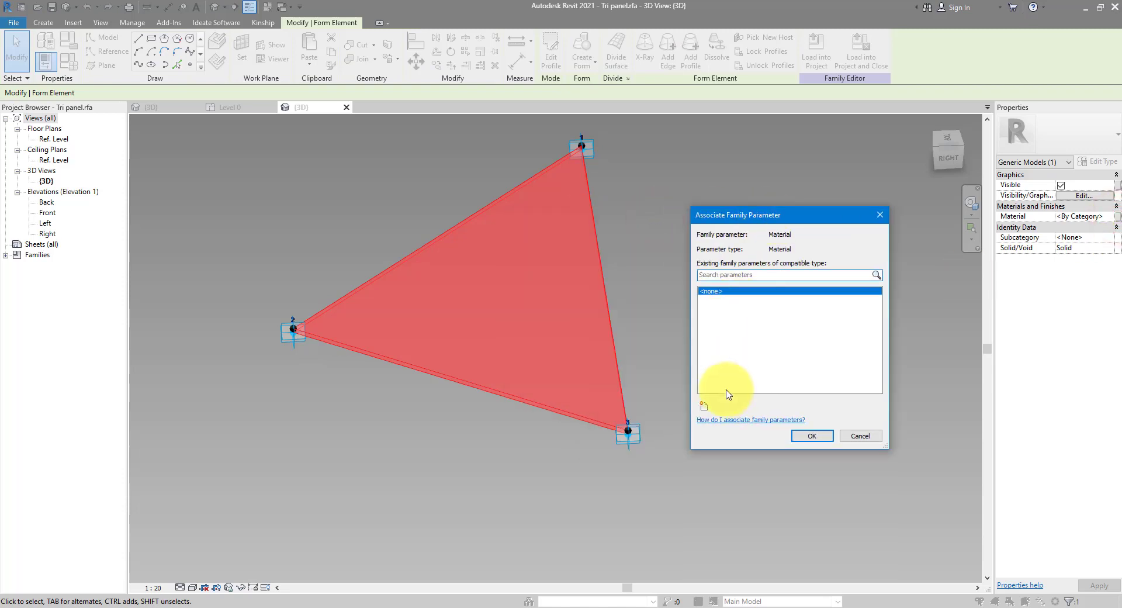
left_click(706, 407)
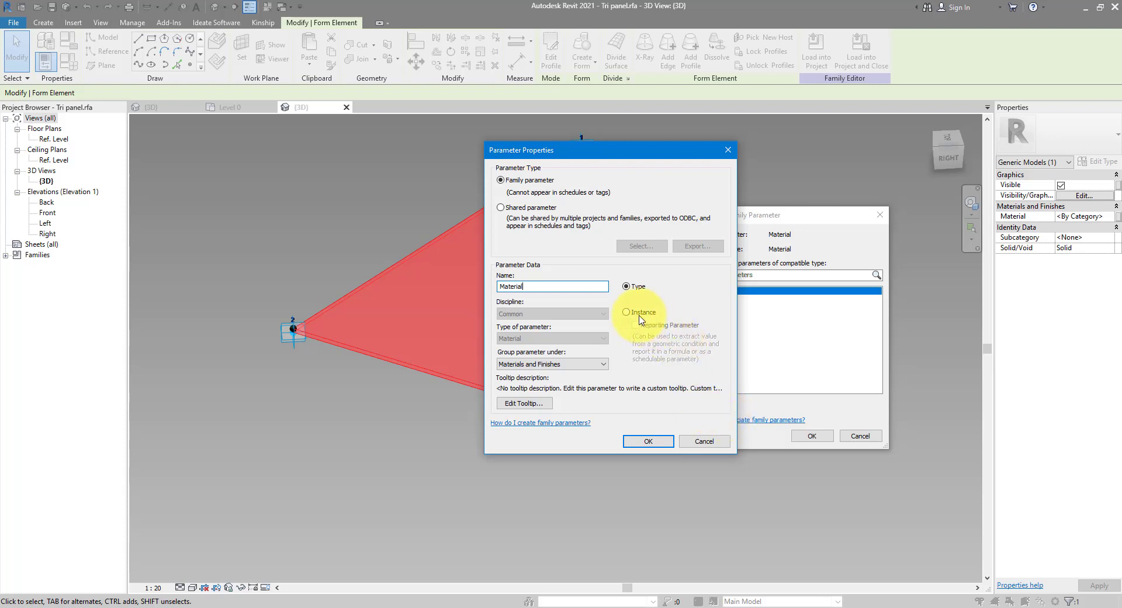
left_click(649, 445)
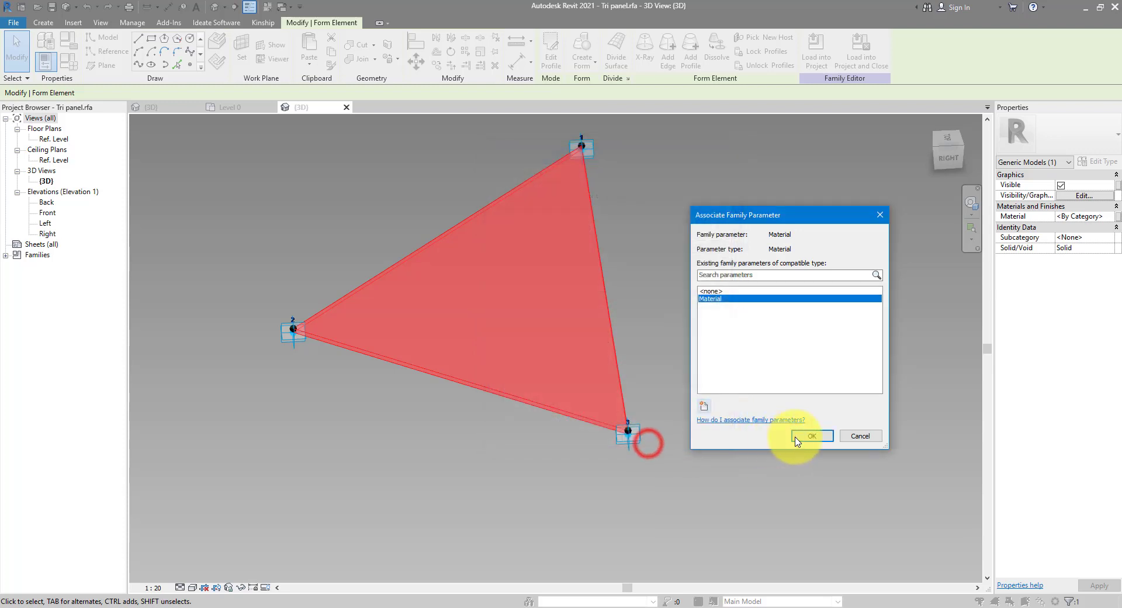
left_click(796, 437)
left_click(812, 58)
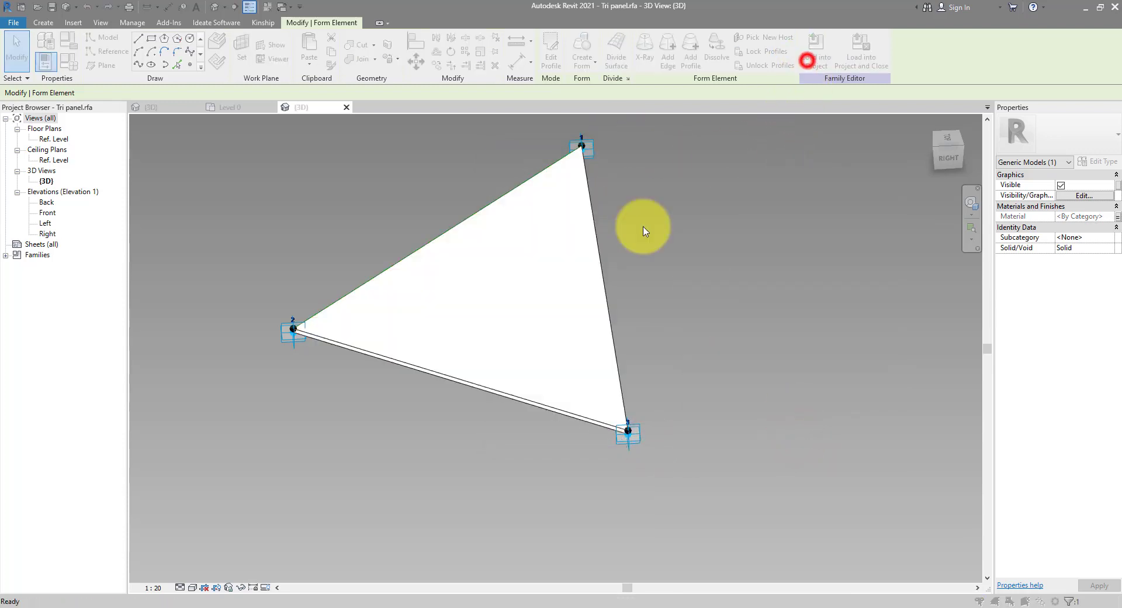
- Overwrite the existing Tri panel in Counter2 and associate its Material with the Boards parameter
left_click(250, 396)
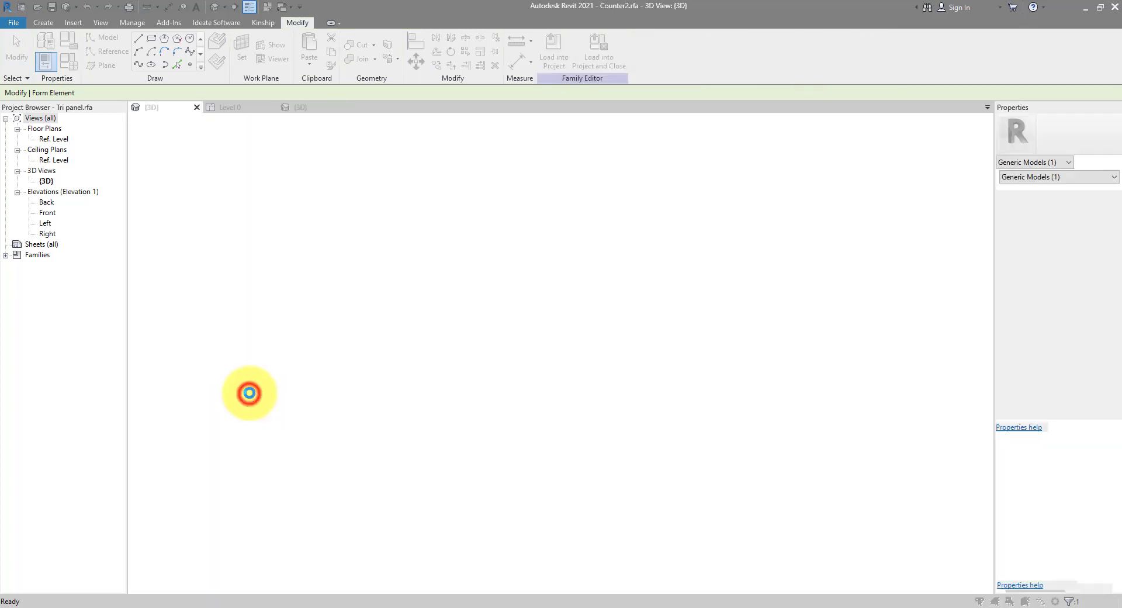
left_click(524, 277)
left_click(556, 280)
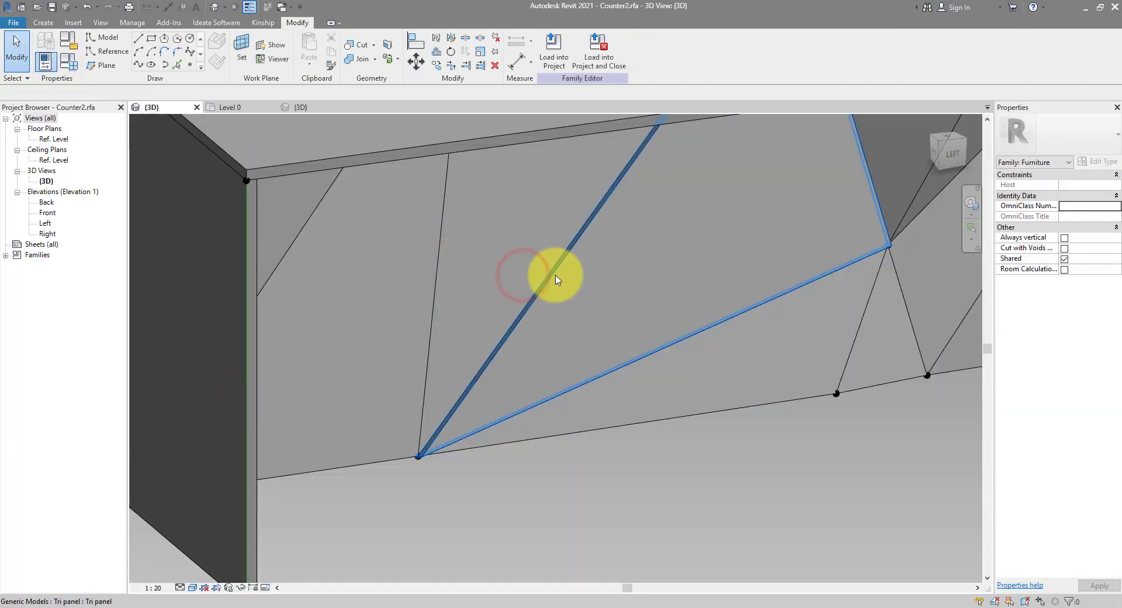
left_click(555, 277)
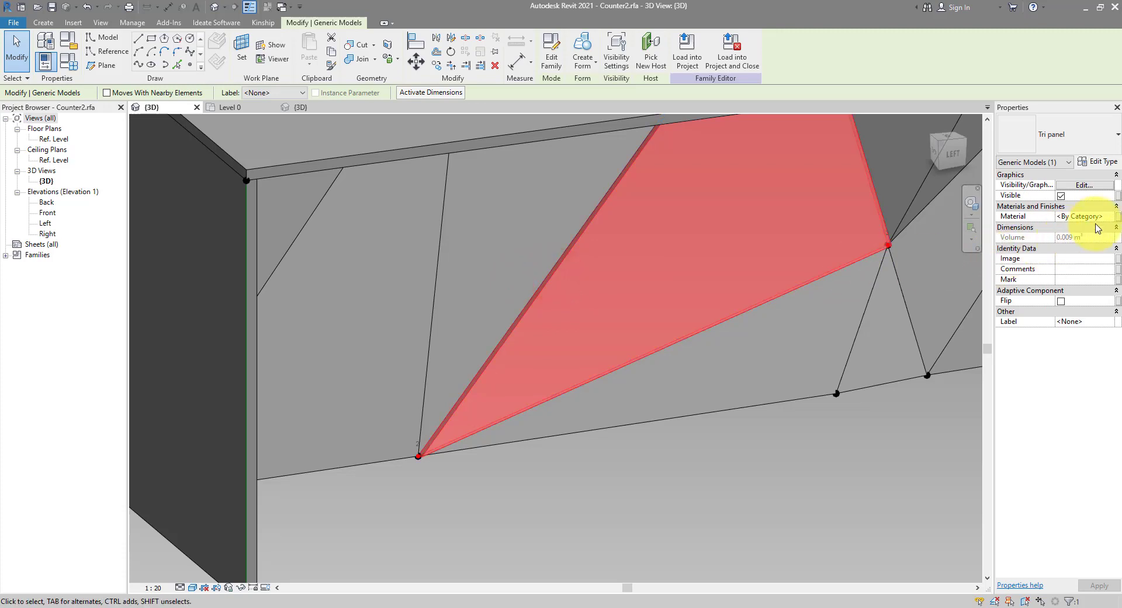
left_click(1118, 218)
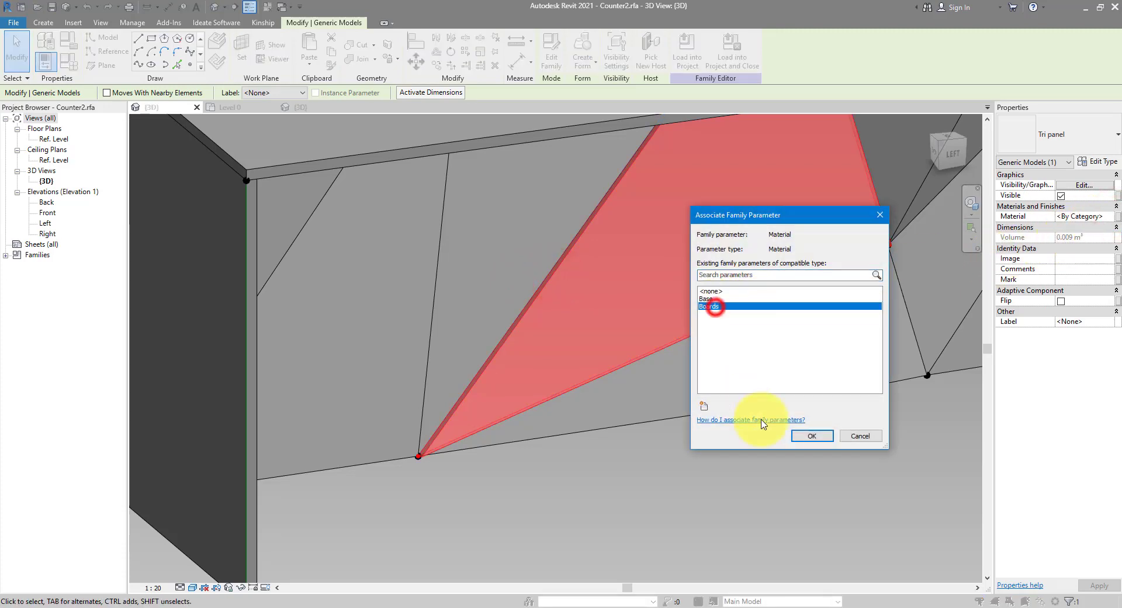
left_click(811, 437)
left_click(710, 459)
scroll(696, 468, "down", 3)
scroll(678, 459, "up", 3)
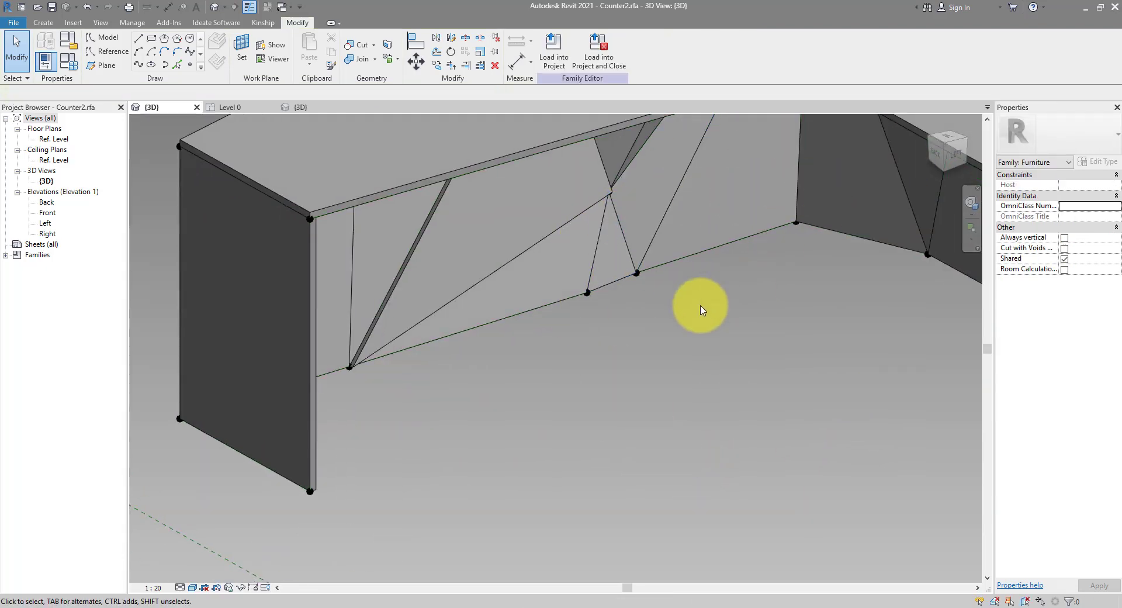
- Load Counter2 into Project1, overwriting the existing counter version
left_click(553, 52)
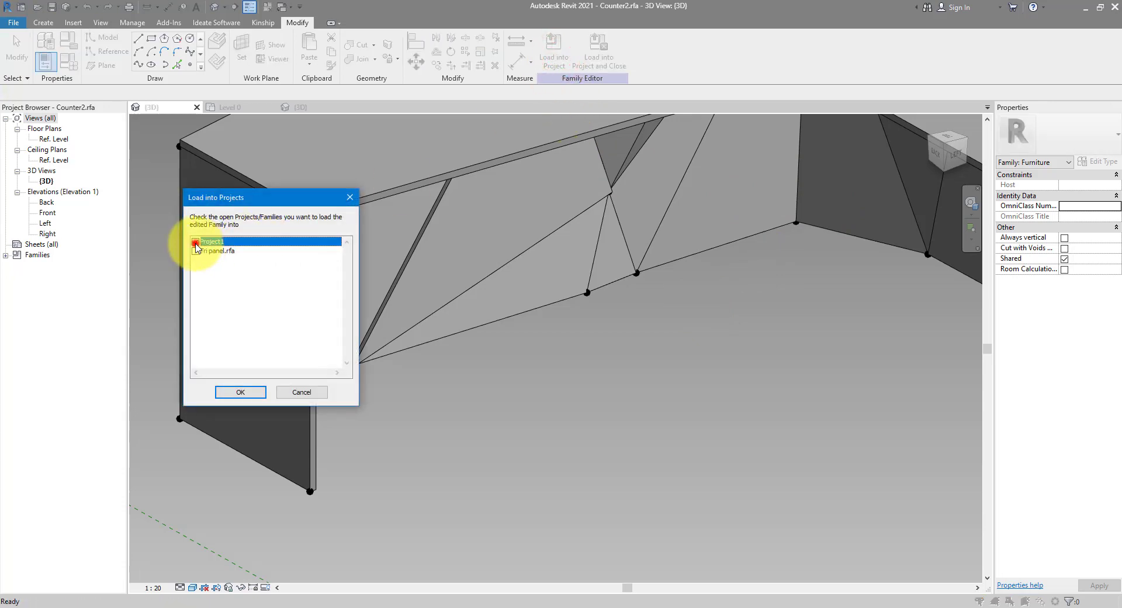
left_click(241, 392)
left_click(576, 269)
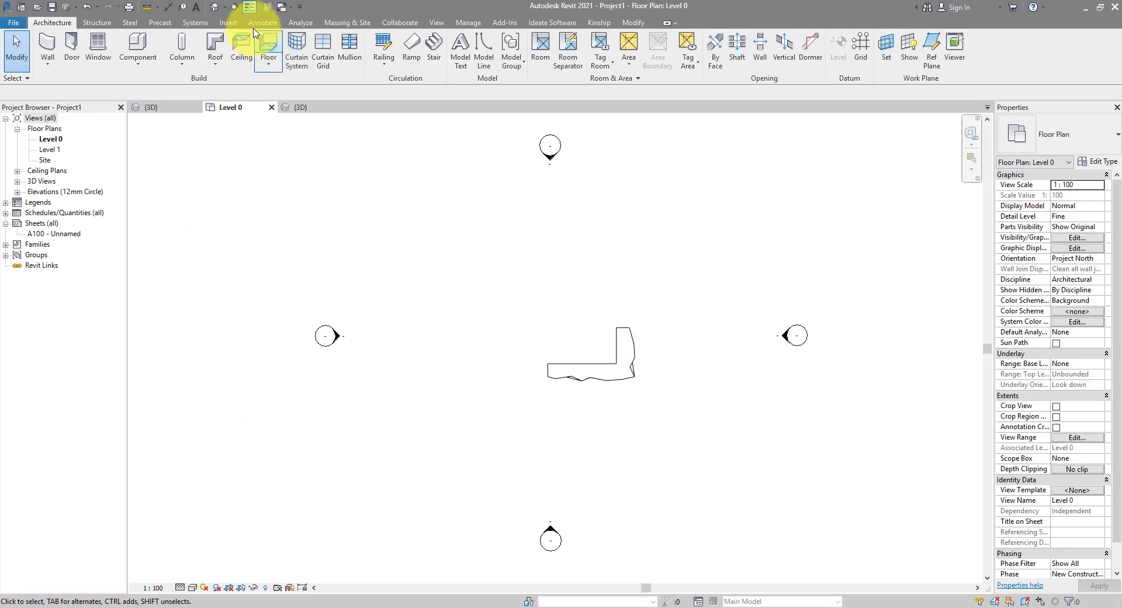
- Open the project's Default 3D View and orbit around the counter to a front-right angle
left_click(217, 10)
scroll(584, 310, "up", 3)
middle_click_drag(614, 318, 426, 382, "shift")
scroll(622, 384, "down", 5)
middle_click_drag(621, 384, 801, 334, "shift")
scroll(801, 334, "up", 5)
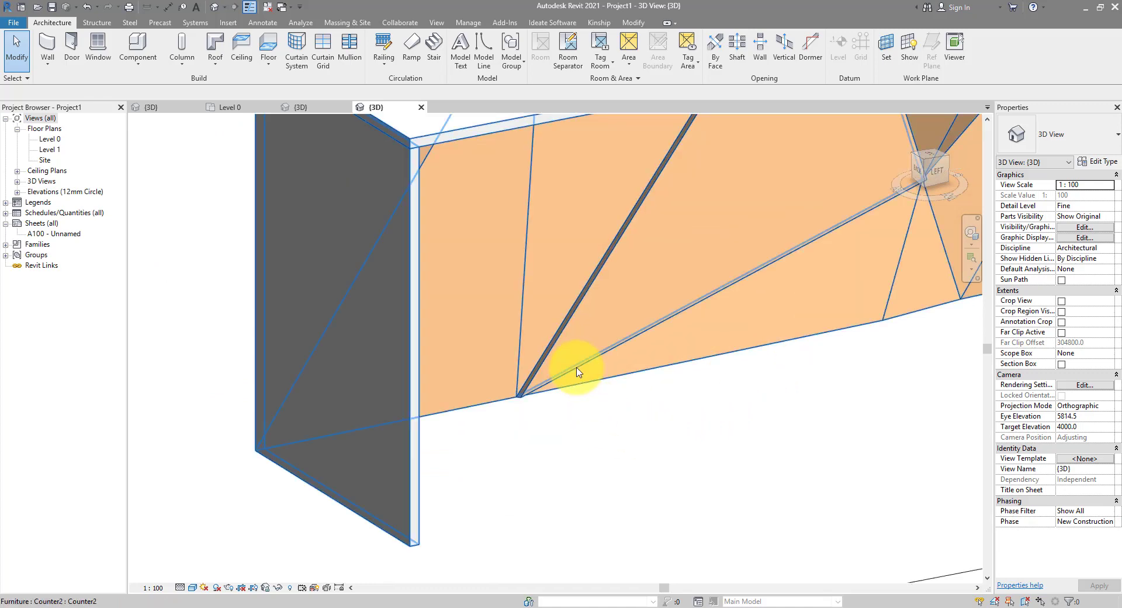
scroll(577, 401, "down", 4)
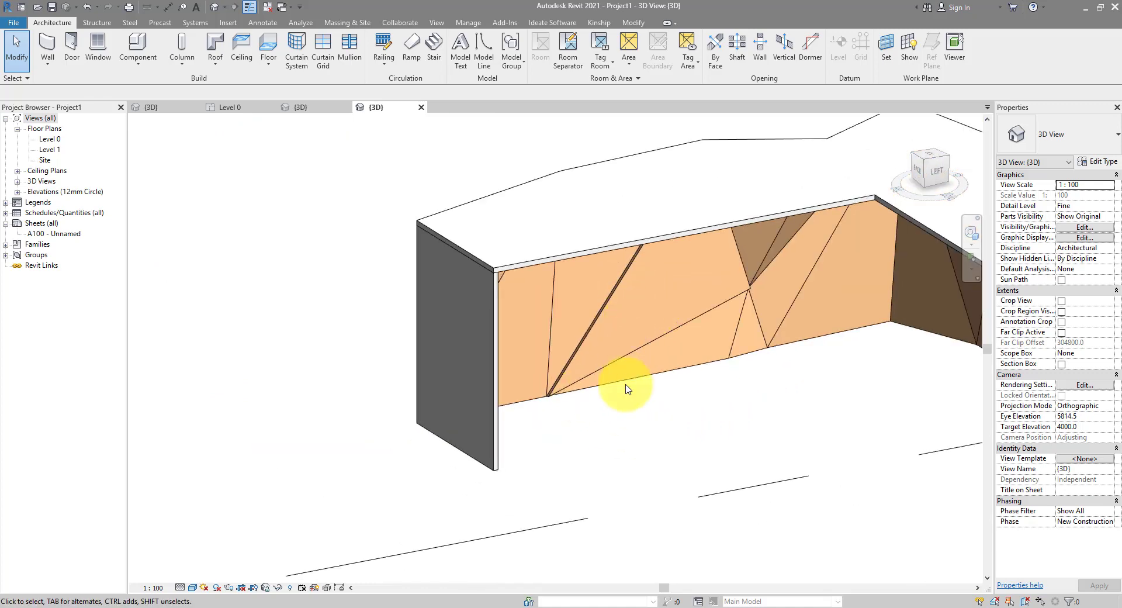
scroll(625, 397, "down", 2)
middle_click_drag(627, 397, 451, 371, "shift")
- Hide Level 0 in the view and switch the 3D view to perspective
right_click(553, 341)
mouse_move(672, 106)
left_click(775, 109)
right_click(932, 170)
left_click(1025, 227)
scroll(451, 378, "up", 4)
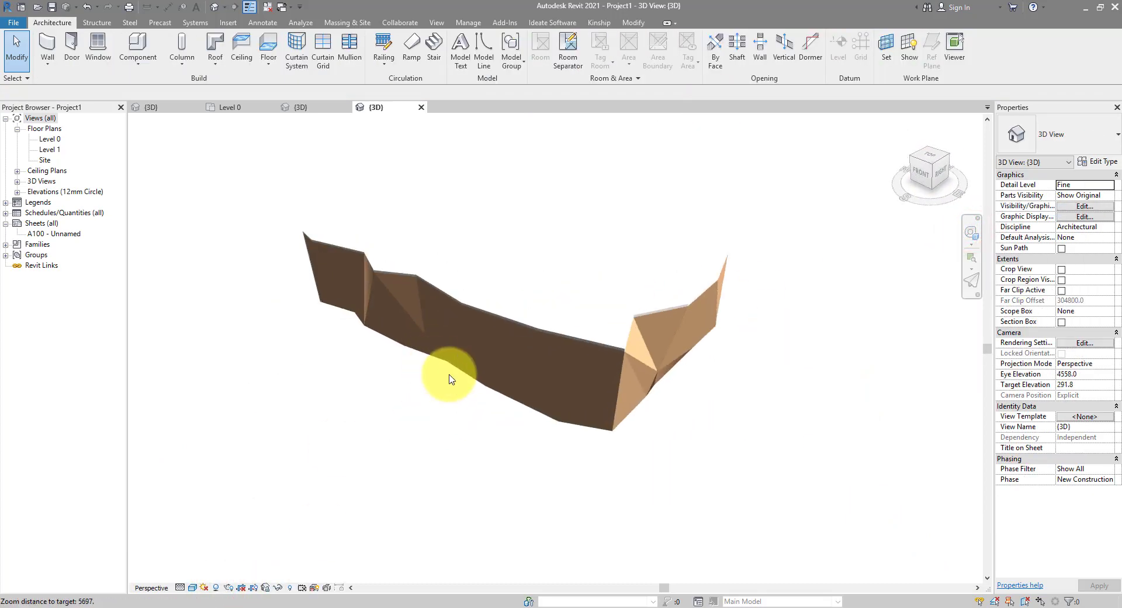
mouse_move(489, 442)
middle_mouse_down("shift")
mouse_move(501, 451)
mouse_move(479, 451)
middle_mouse_up("shift")
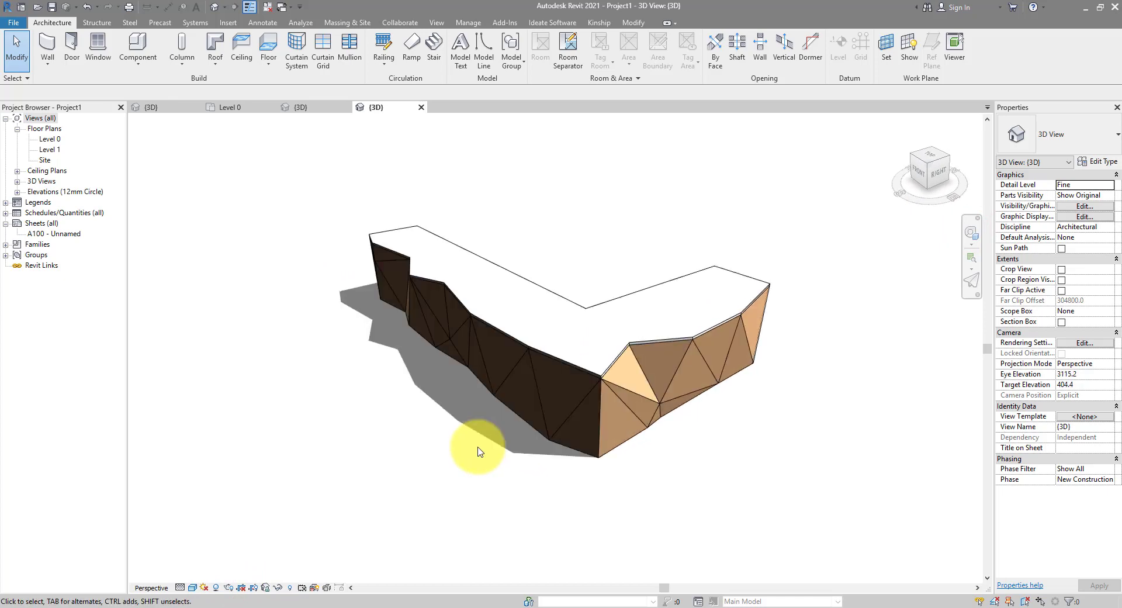